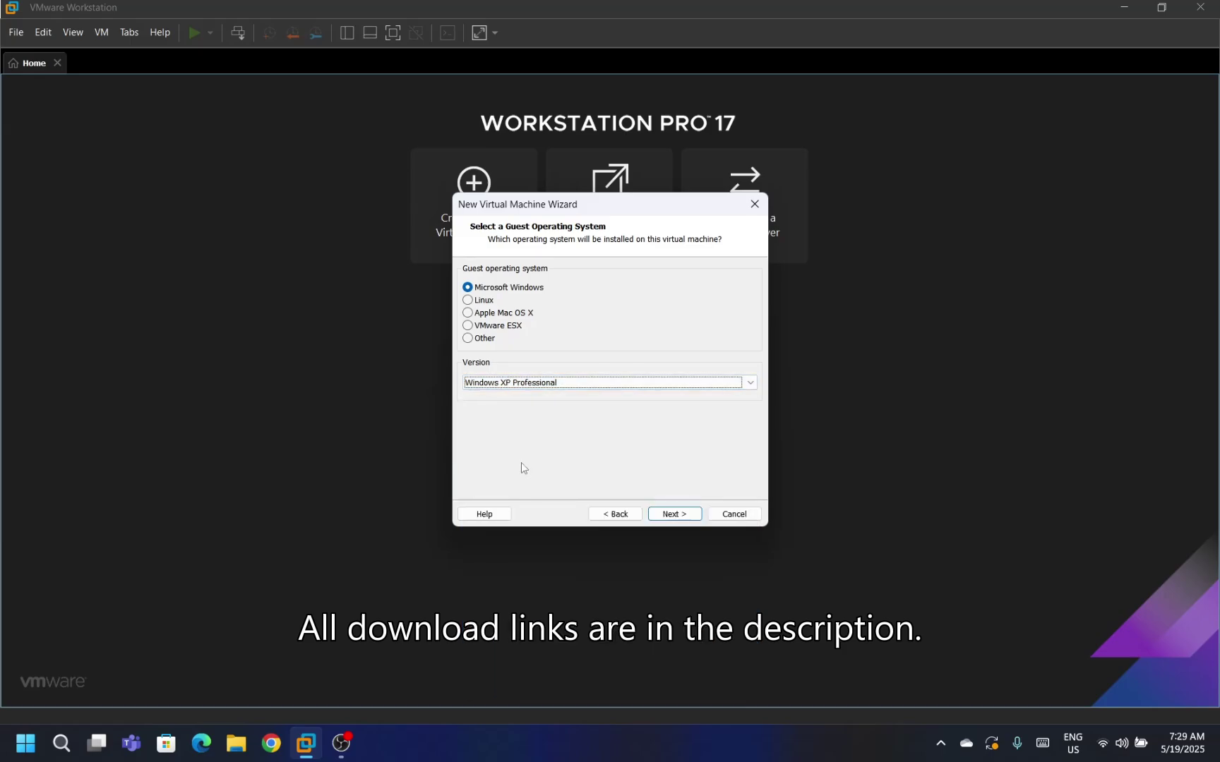
Choose Windows XP Professional and store the 40 GB virtual disk as a single file.
key("Return")
key("Return")
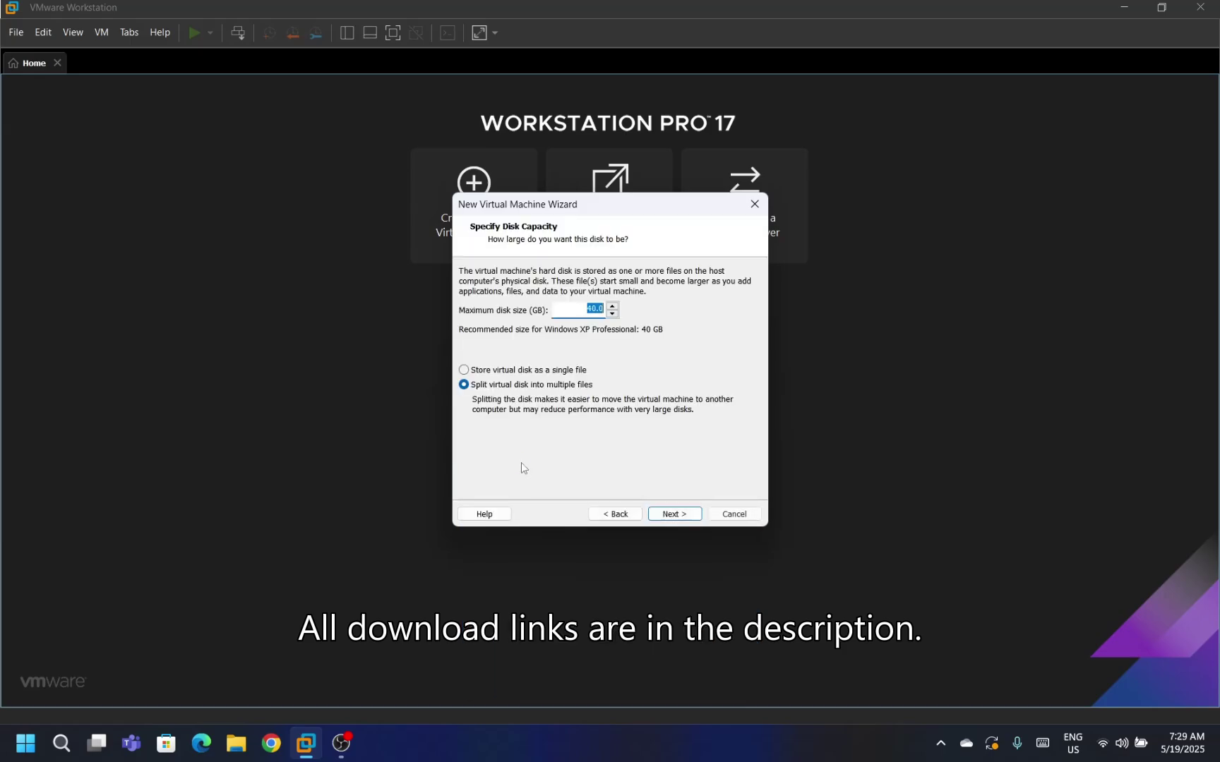
left_click(529, 377)
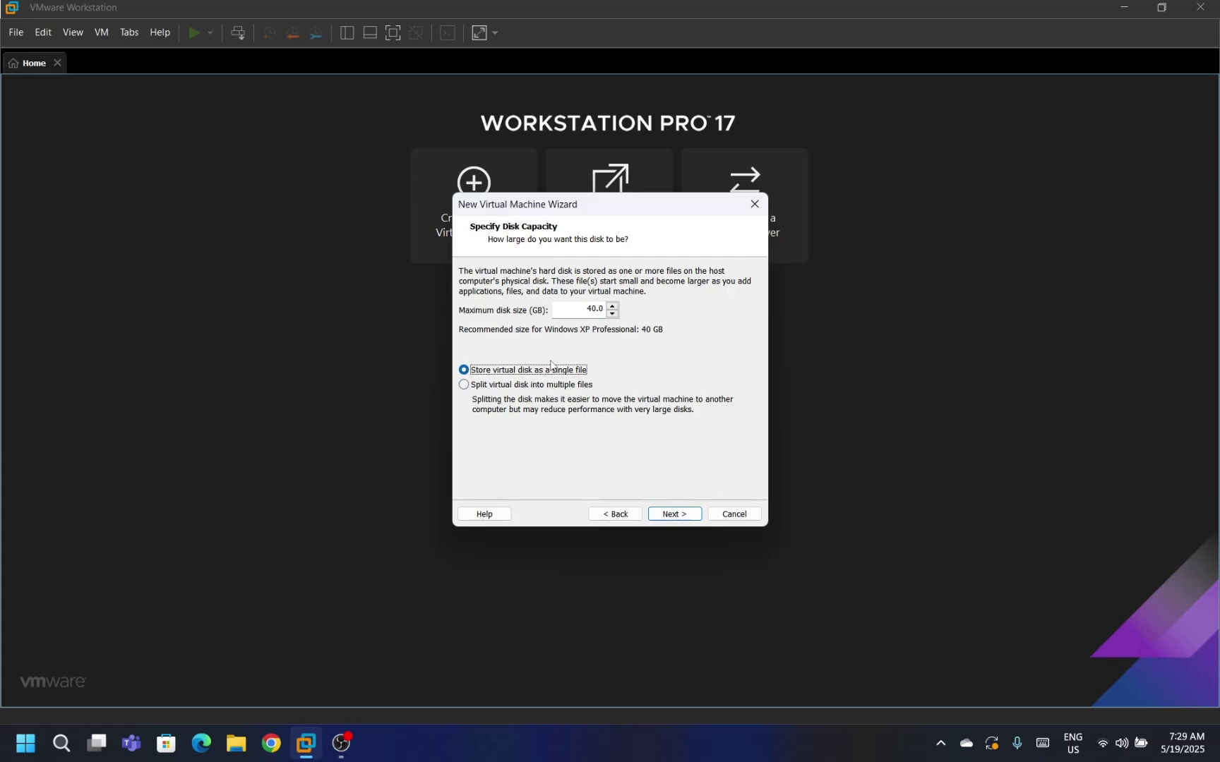
Raise the new VM's memory to 2 GB in its hardware settings.
key("Return")
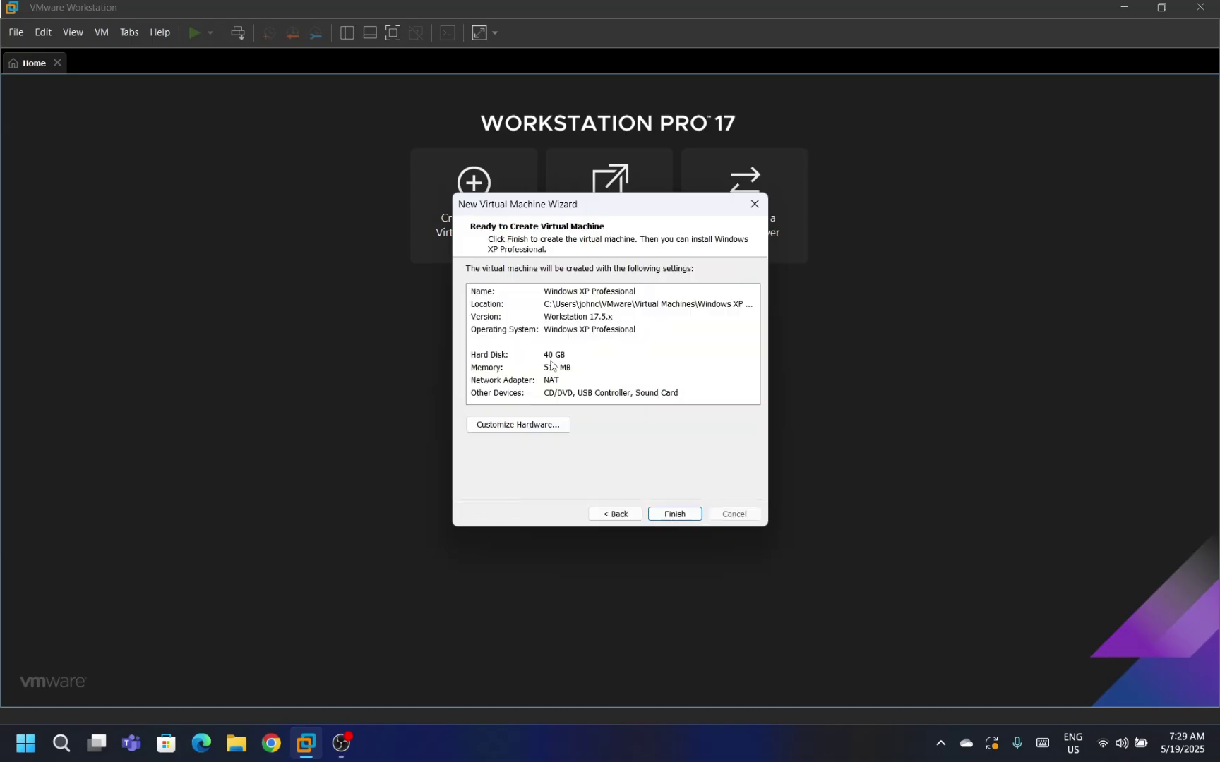
left_click(516, 424)
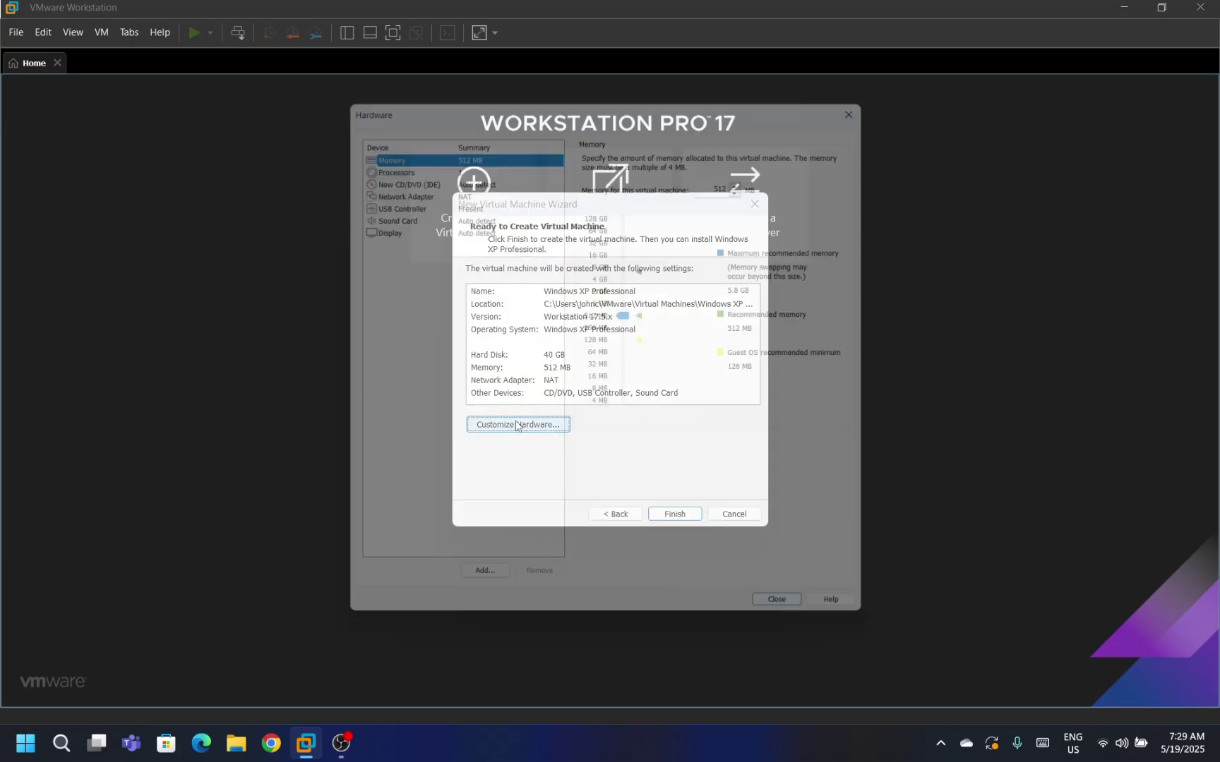
left_click_drag(631, 302, 629, 286)
Point the CD/DVD drive at Downloads/ISOs/Windows XP/Windows XP.img and close hardware settings.
left_click(451, 177)
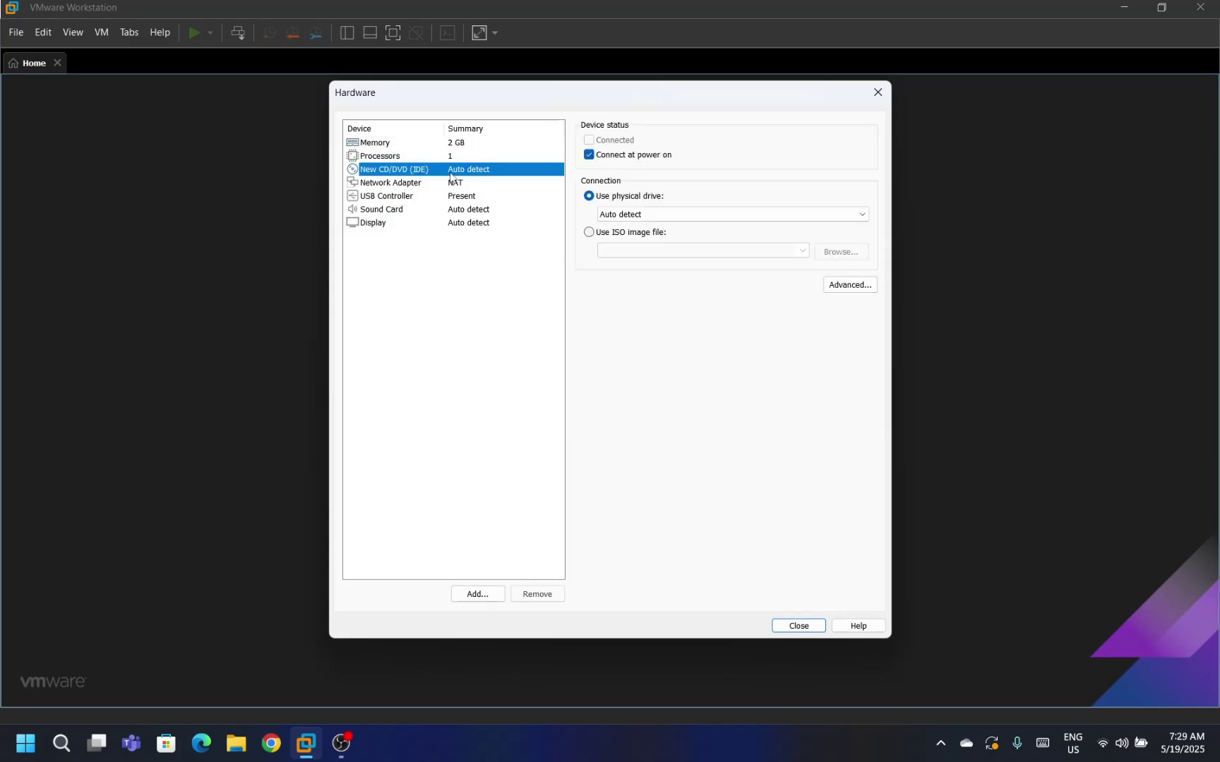
left_click(638, 233)
left_click(840, 256)
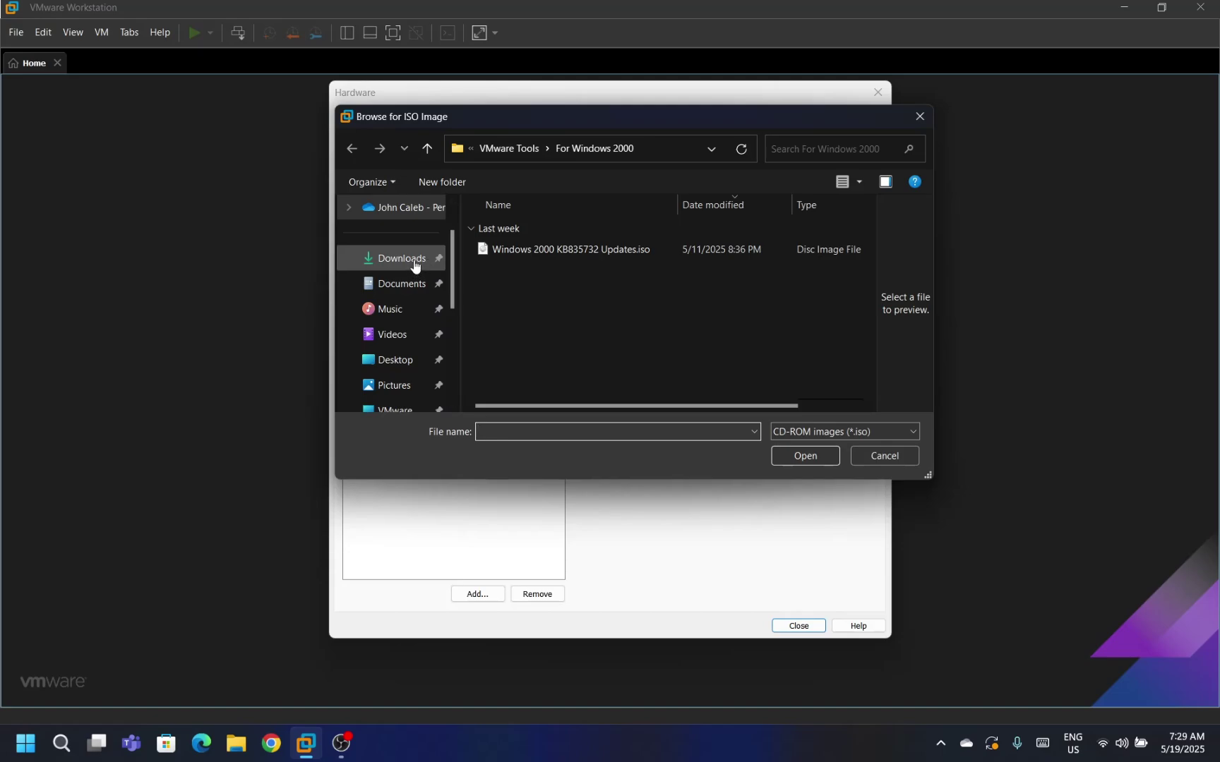
left_click(428, 265)
double_click(553, 309)
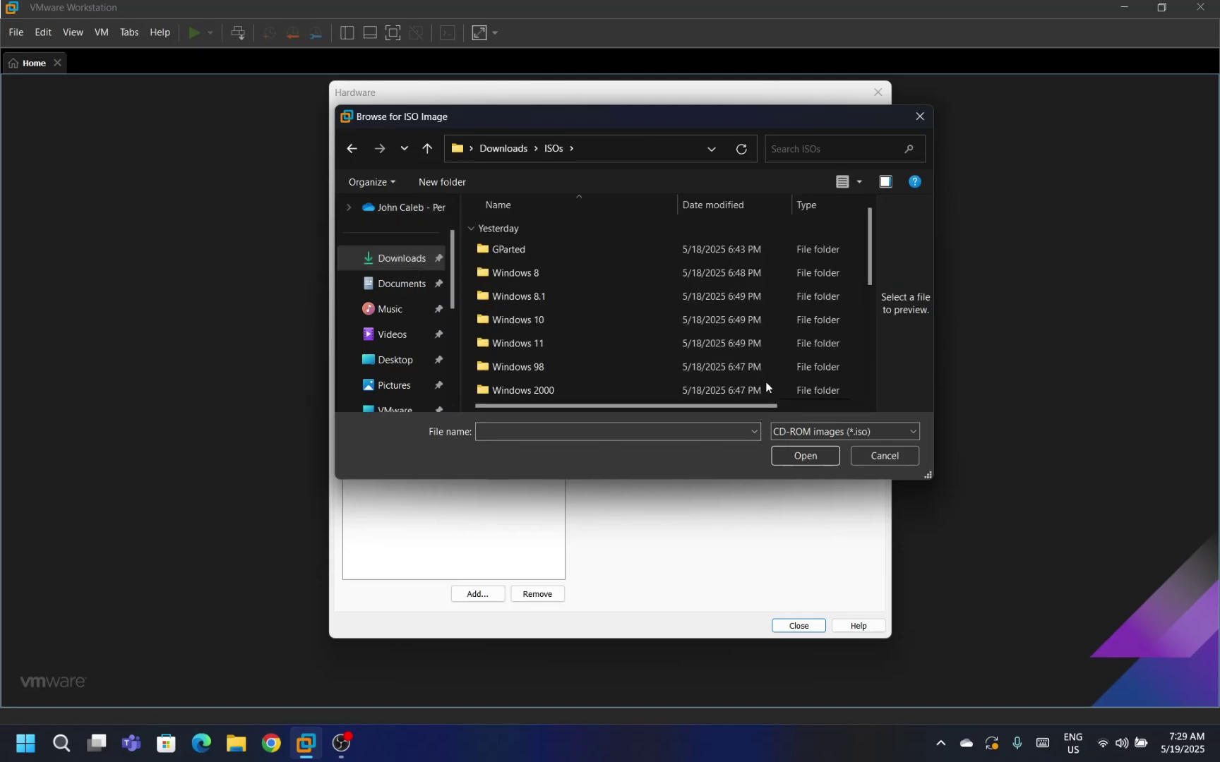
left_click(842, 432)
left_click(833, 453)
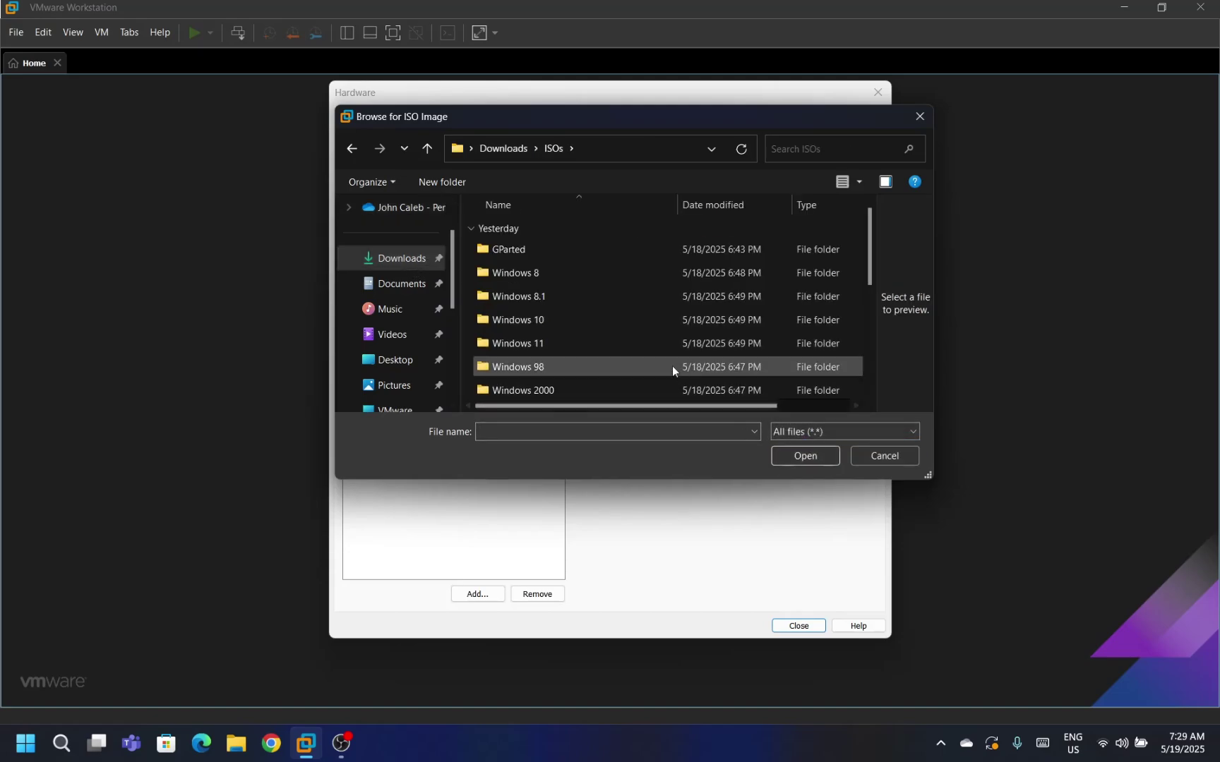
scroll(672, 366, "down", 2)
double_click(643, 327)
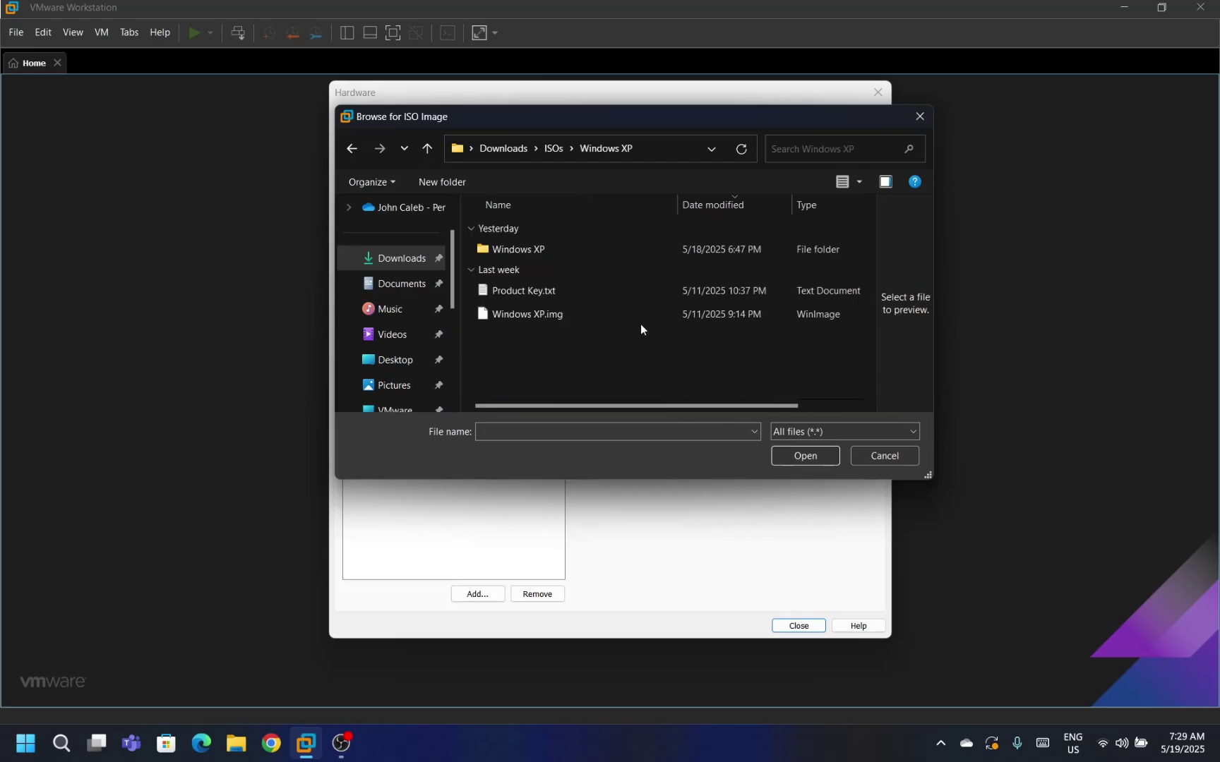
double_click(588, 312)
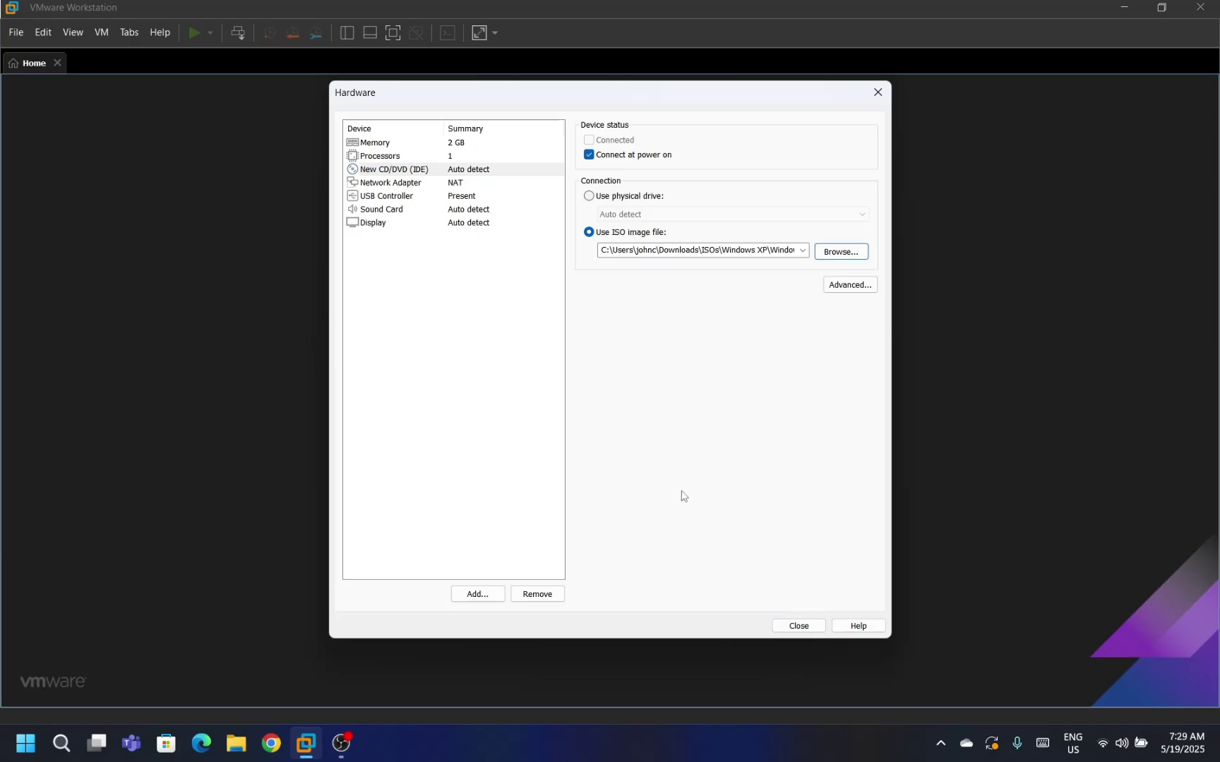
left_click(796, 624)
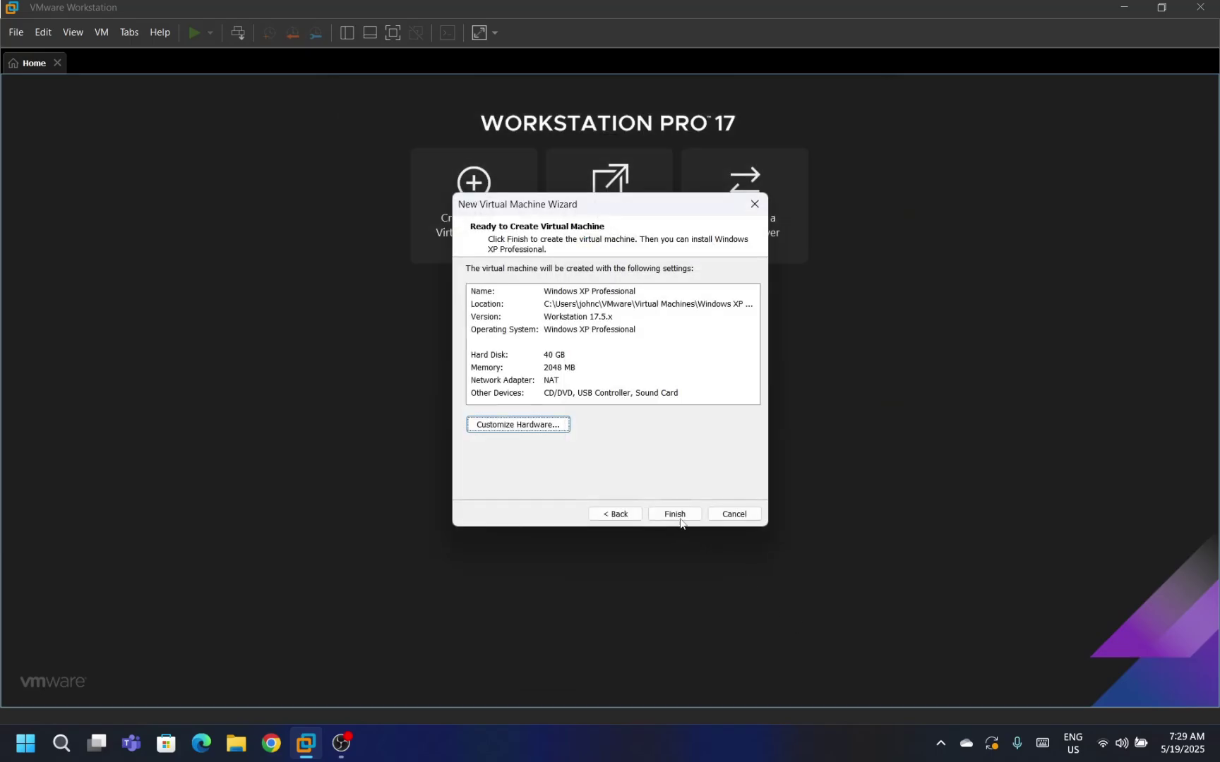
Finish creating the Windows XP VM, power it on, and dismiss the hint bar.
left_click(674, 514)
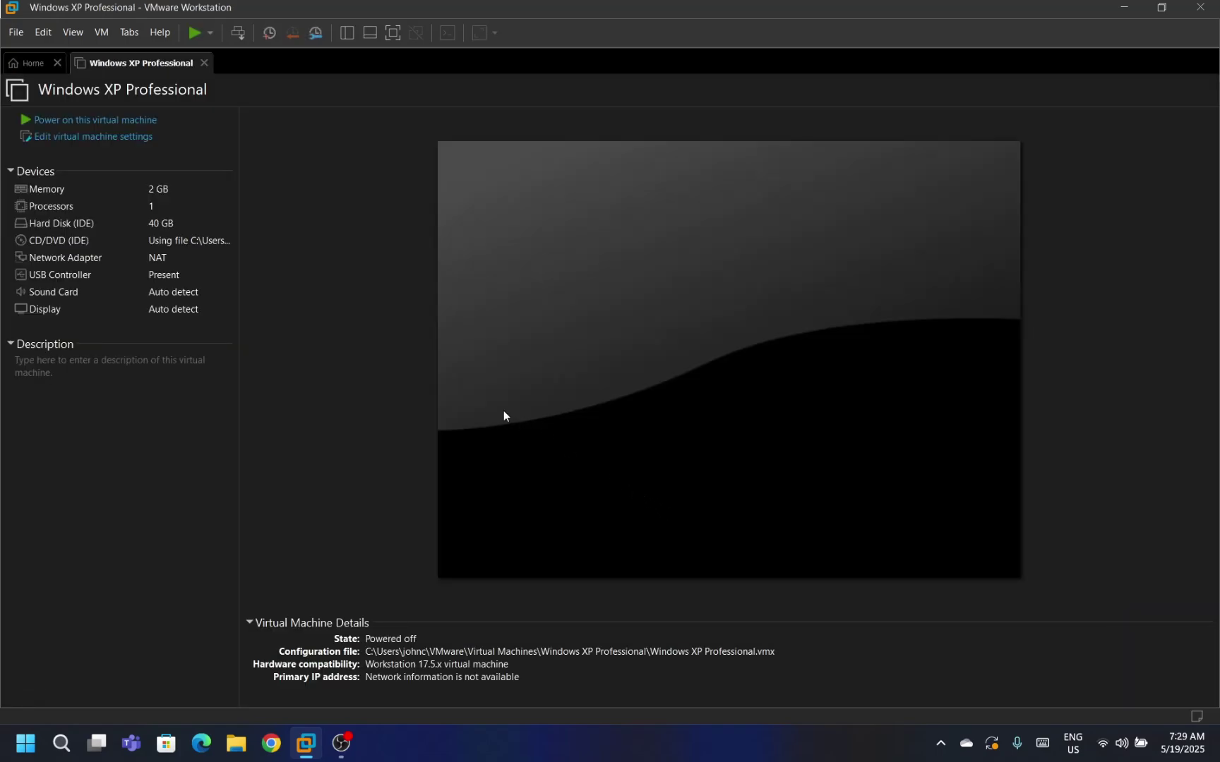
left_click(149, 121)
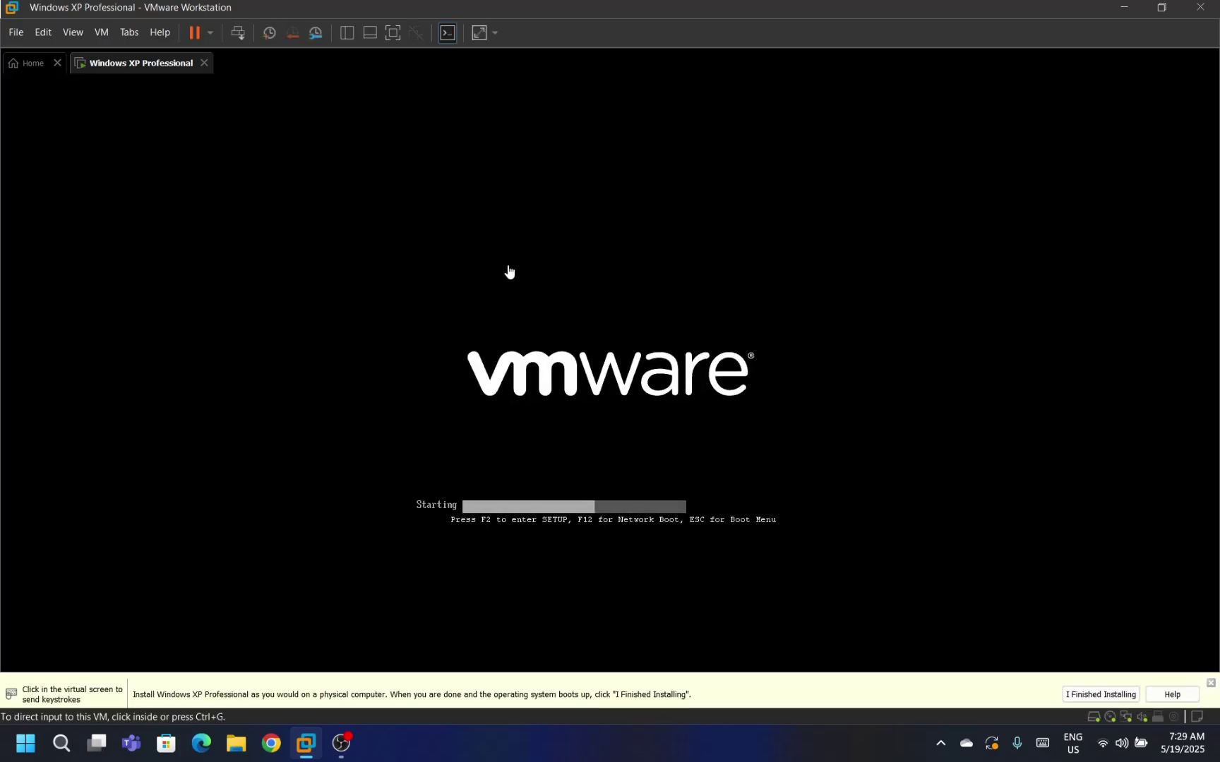
left_click(1212, 677)
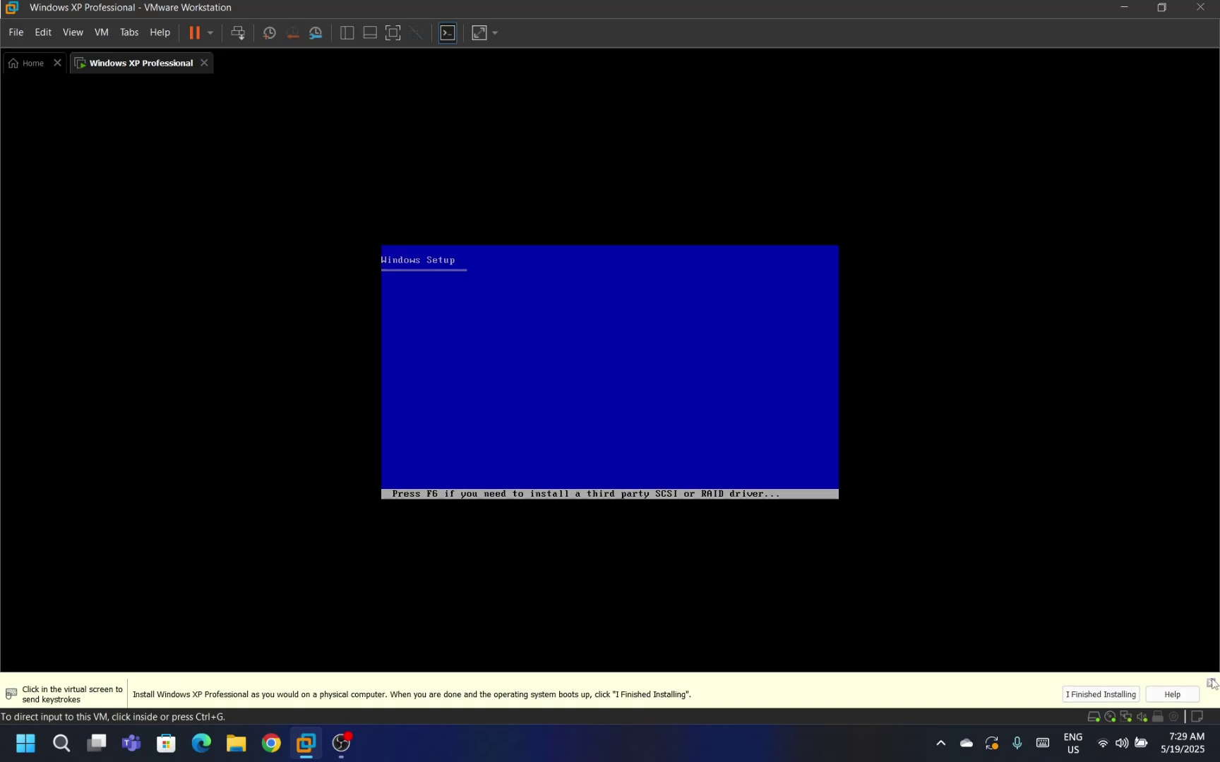
Stretch the VM display with Keep Aspect Ratio Stretch and give the VM keyboard focus.
left_click(493, 35)
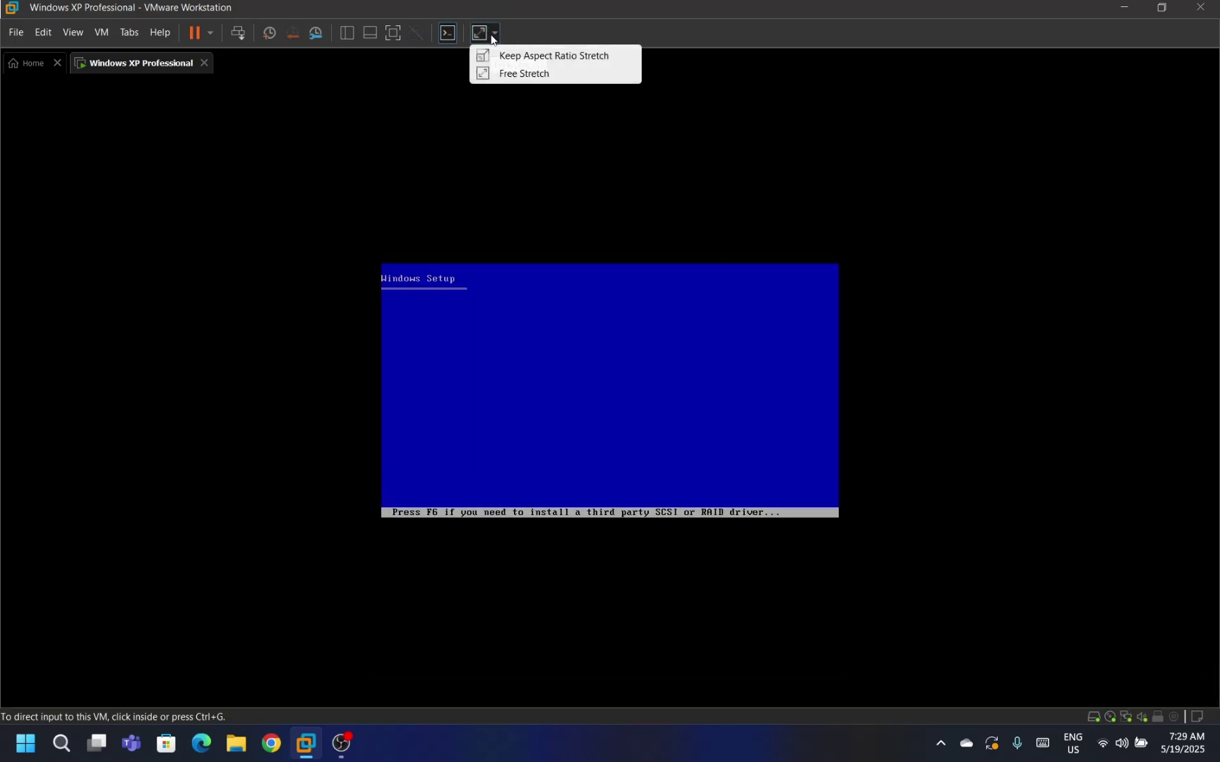
left_click(496, 54)
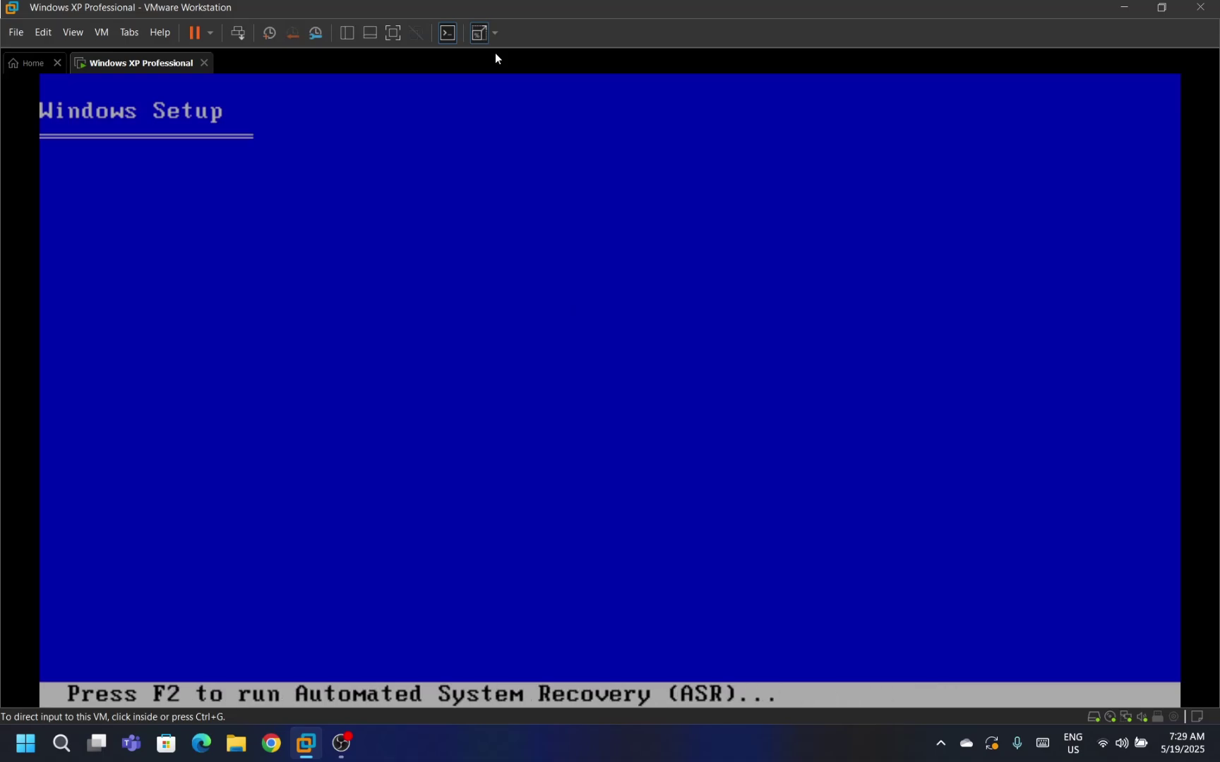
left_click(495, 54)
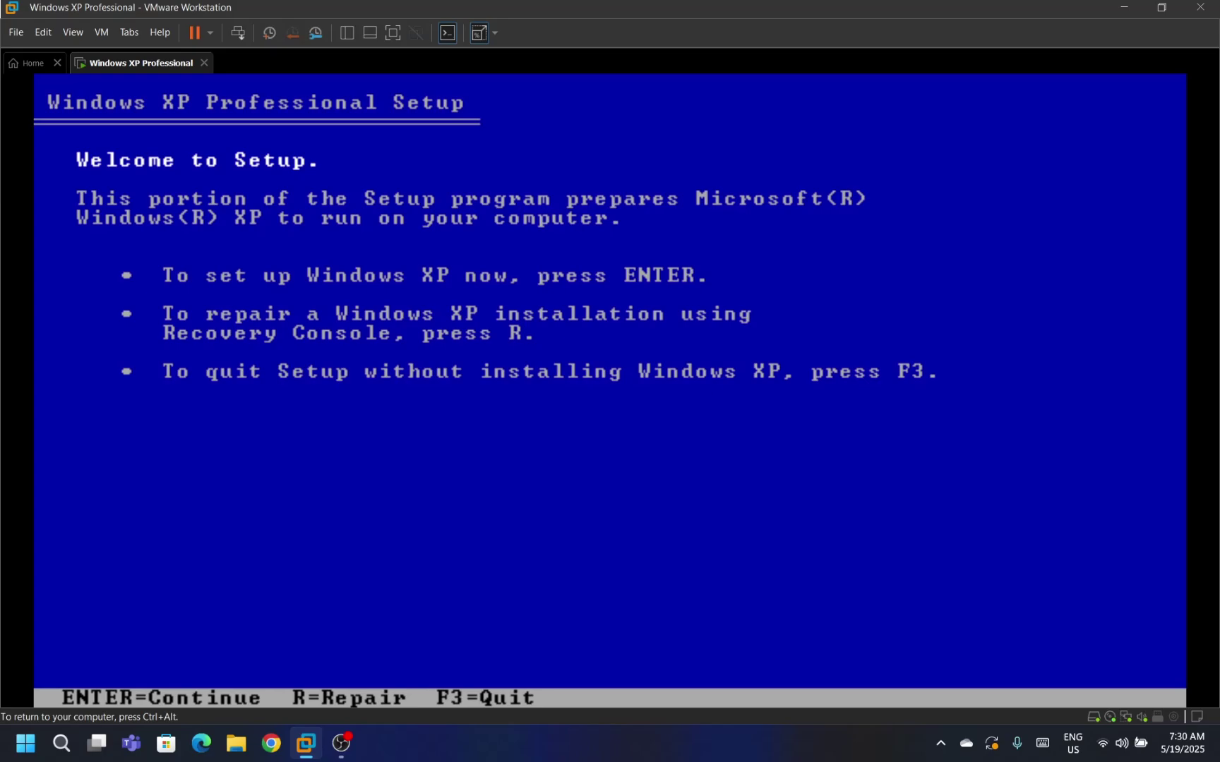
Accept the XP licence with F8 and install on the unpartitioned space, formatted full NTFS.
key("Return")
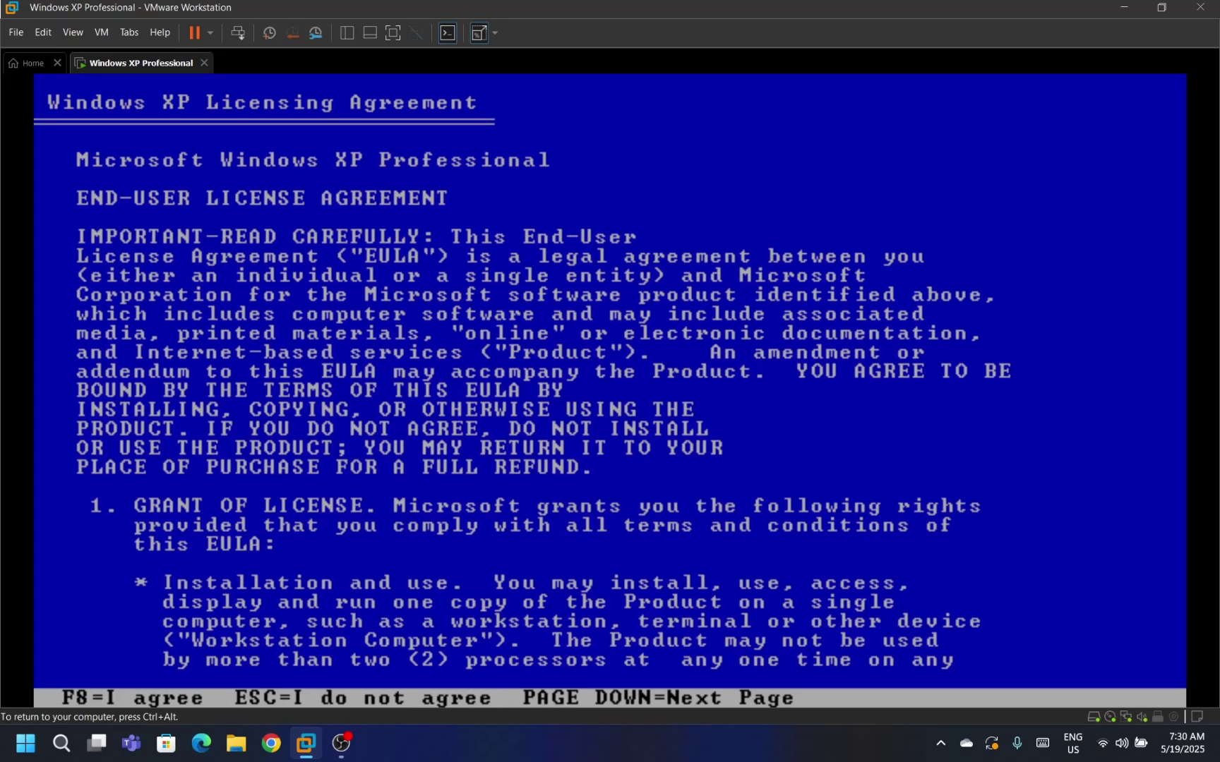
key("F8")
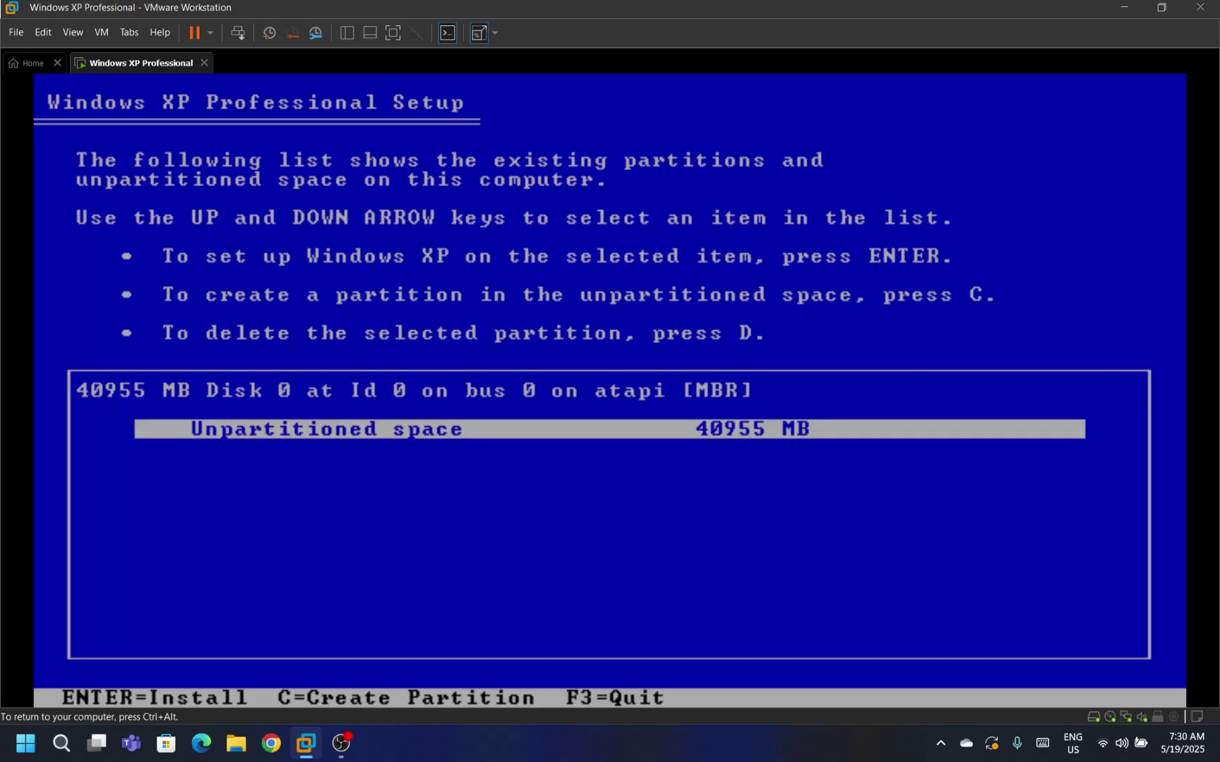
key("Return")
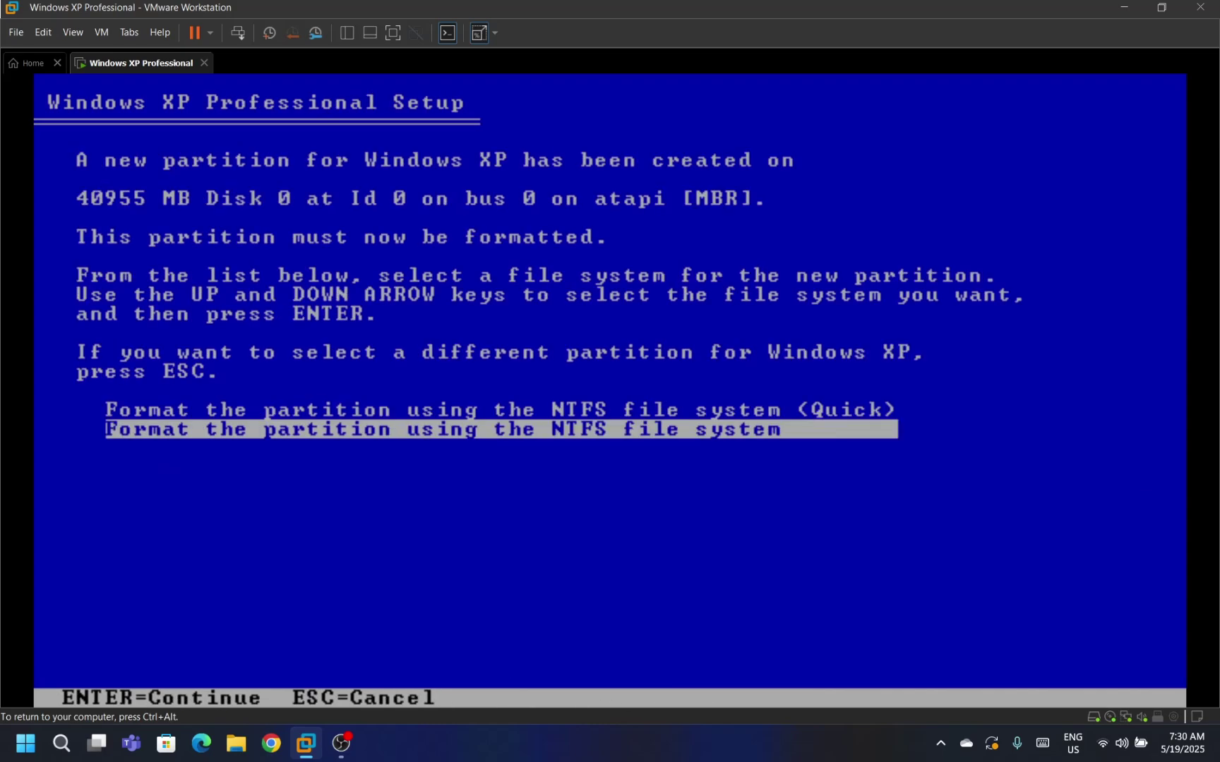
key("Return")
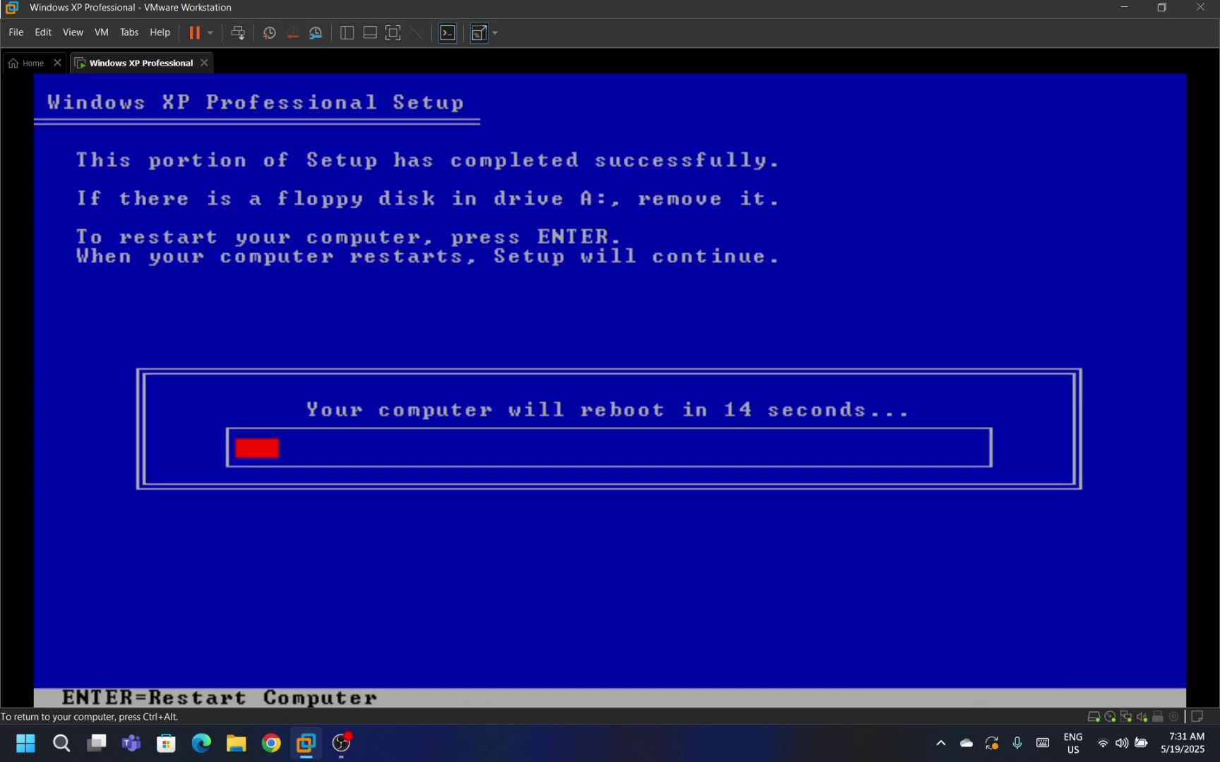
Restart the VM immediately rather than waiting for the reboot countdown.
key("Return")
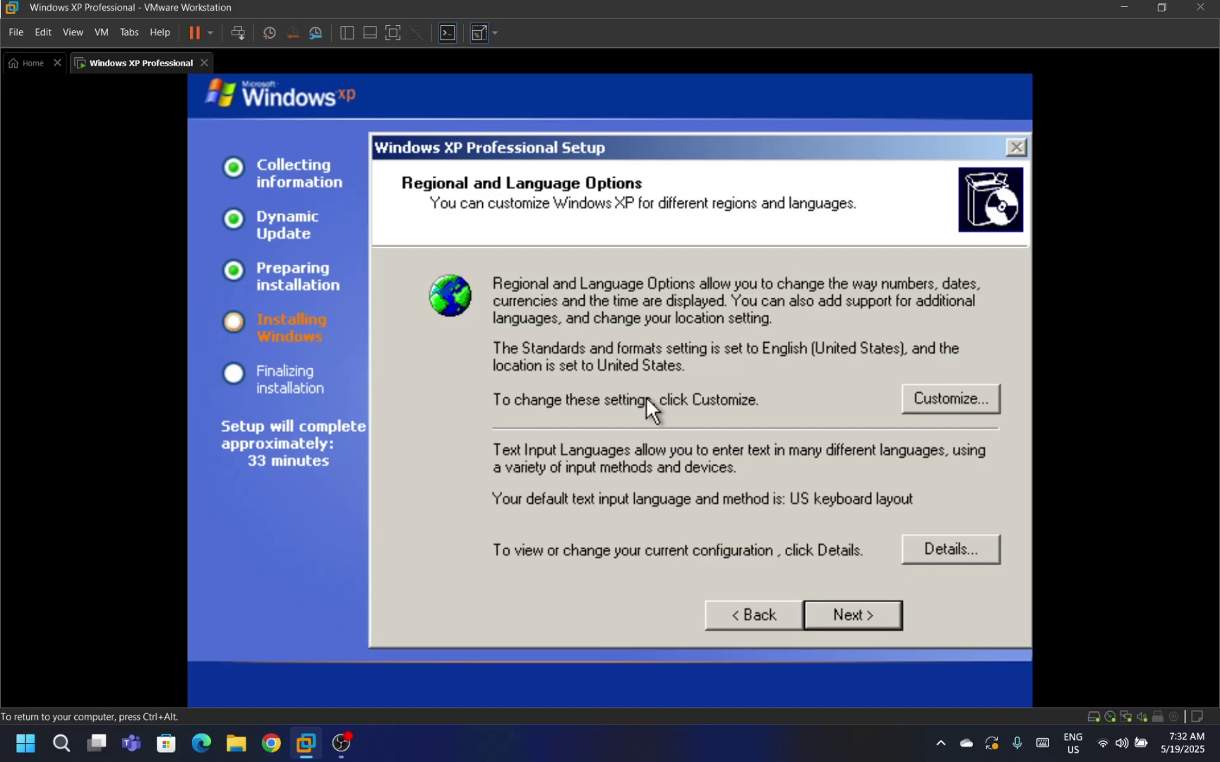
Keep default regional settings, personalize with name 'Windows XP' and organization 'Microsoft', pass the product key page.
left_click(819, 614)
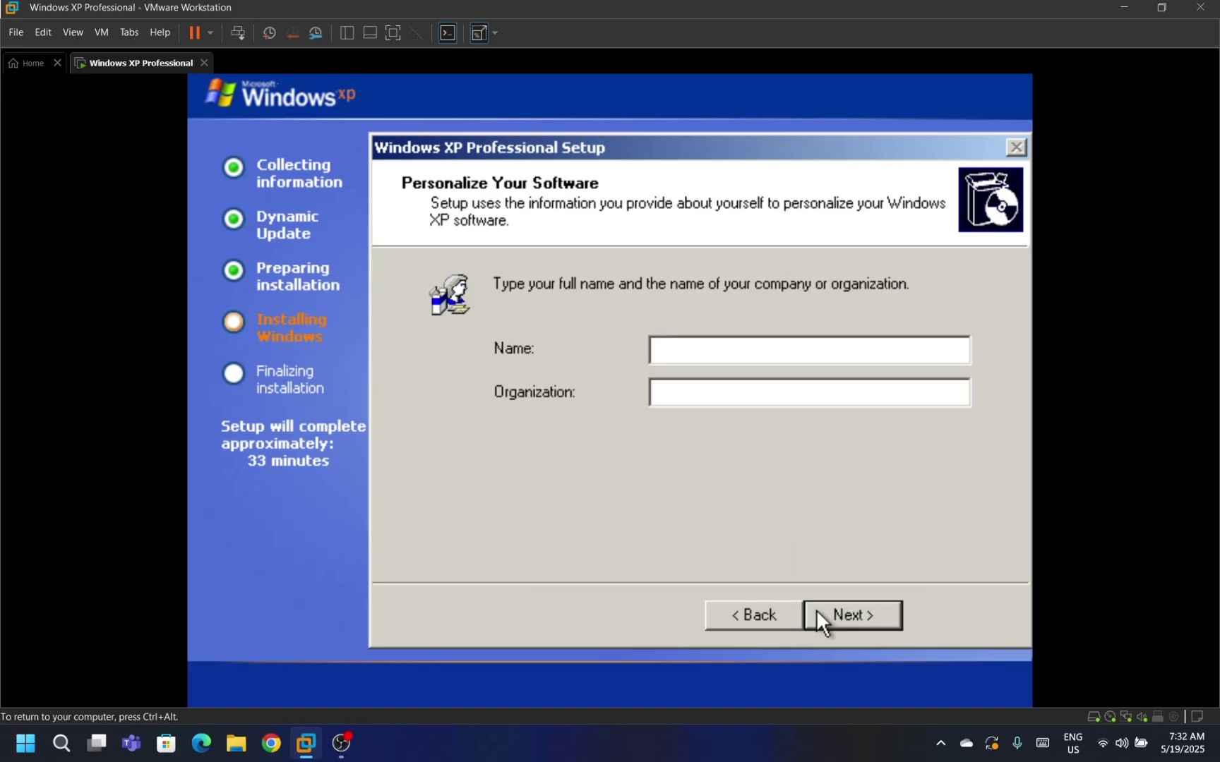
type("Windows XP")
key("Tab")
type("M")
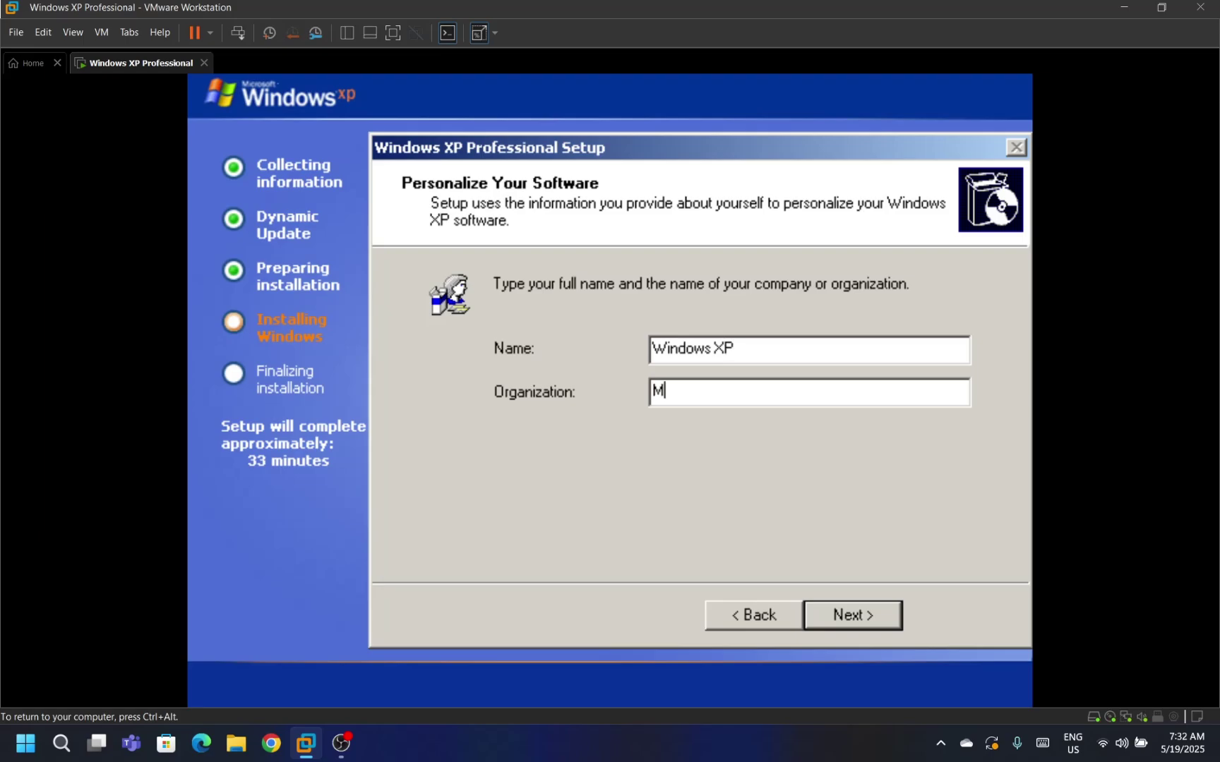
type("icrosoft")
left_click(817, 612)
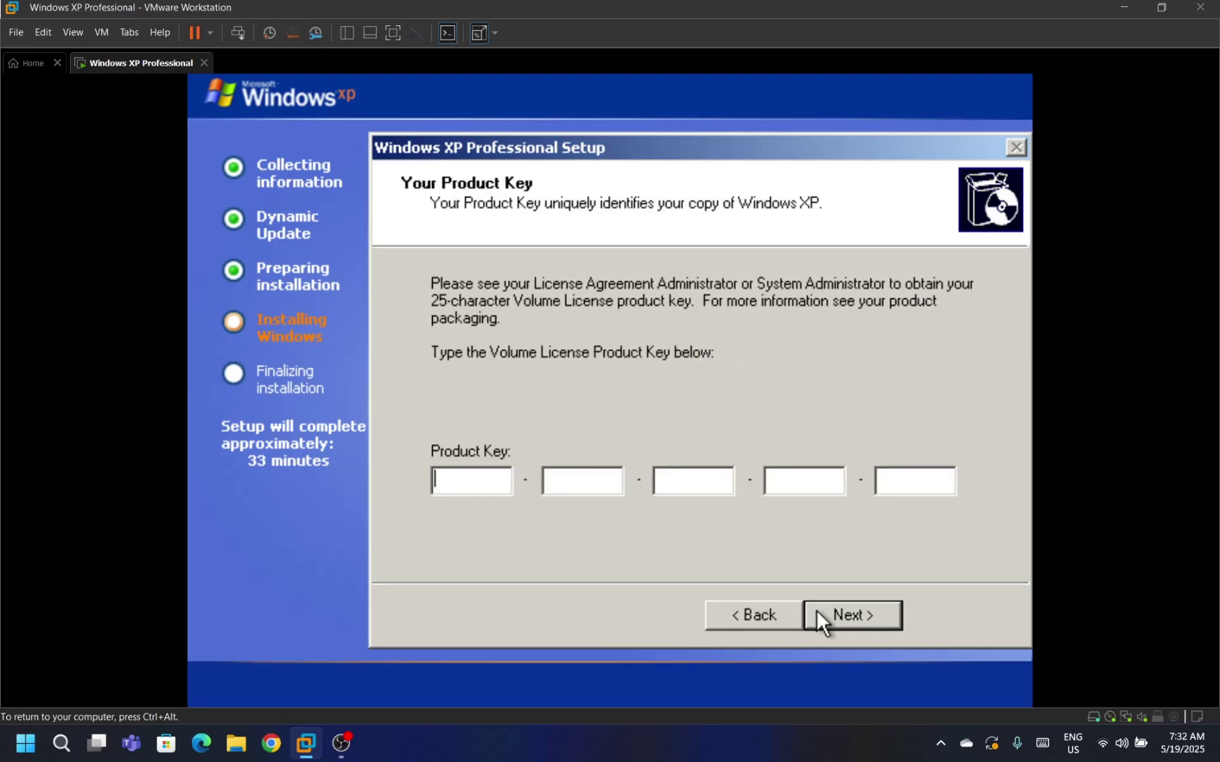
left_click(817, 614)
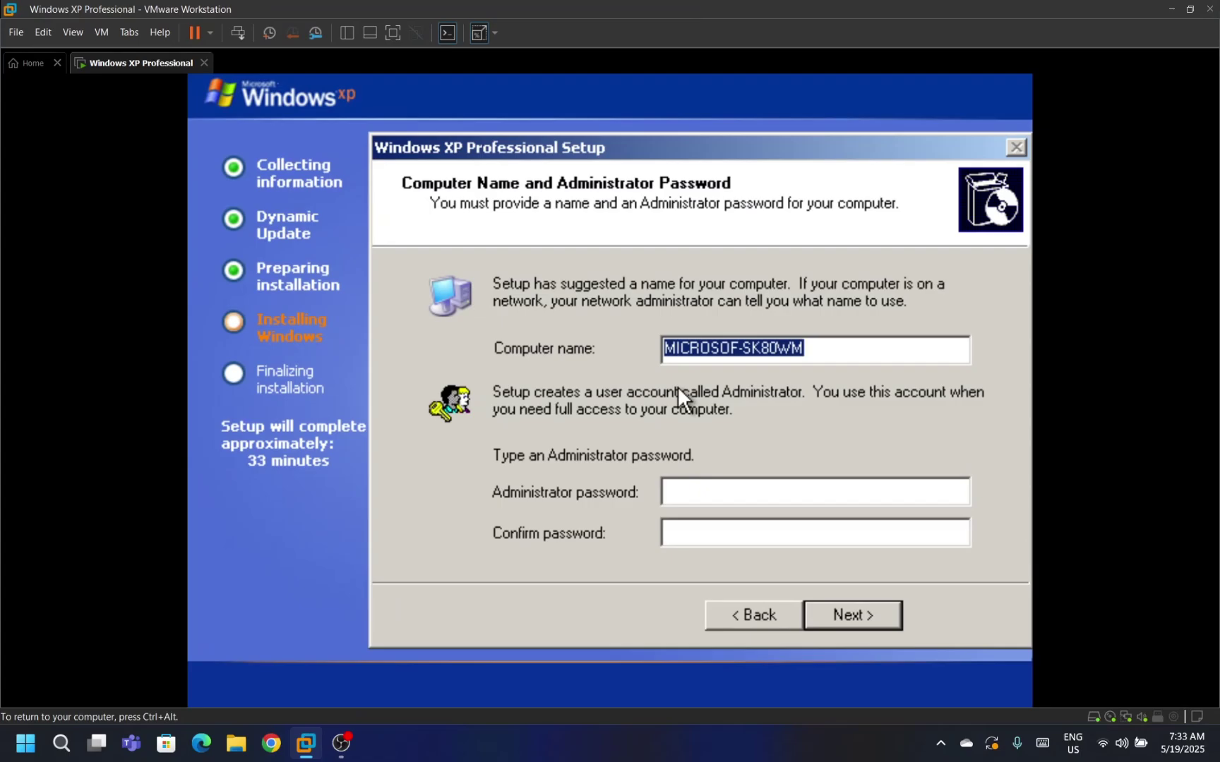
Name the computer WINDOWSXPPC, keep date/time, and choose typical network settings.
type("WIND")
key("BackSpace")
key("BackSpace")
key("BackSpace")
type("I")
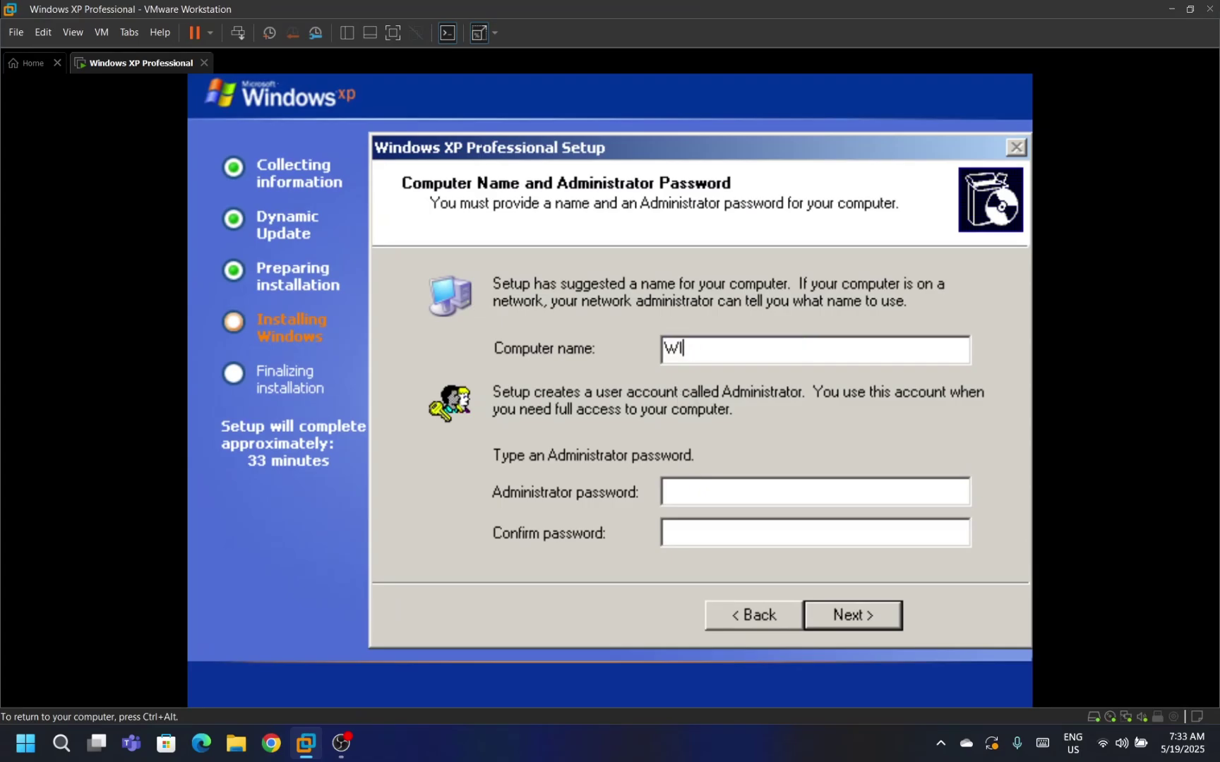
type("NDOWSXPPC")
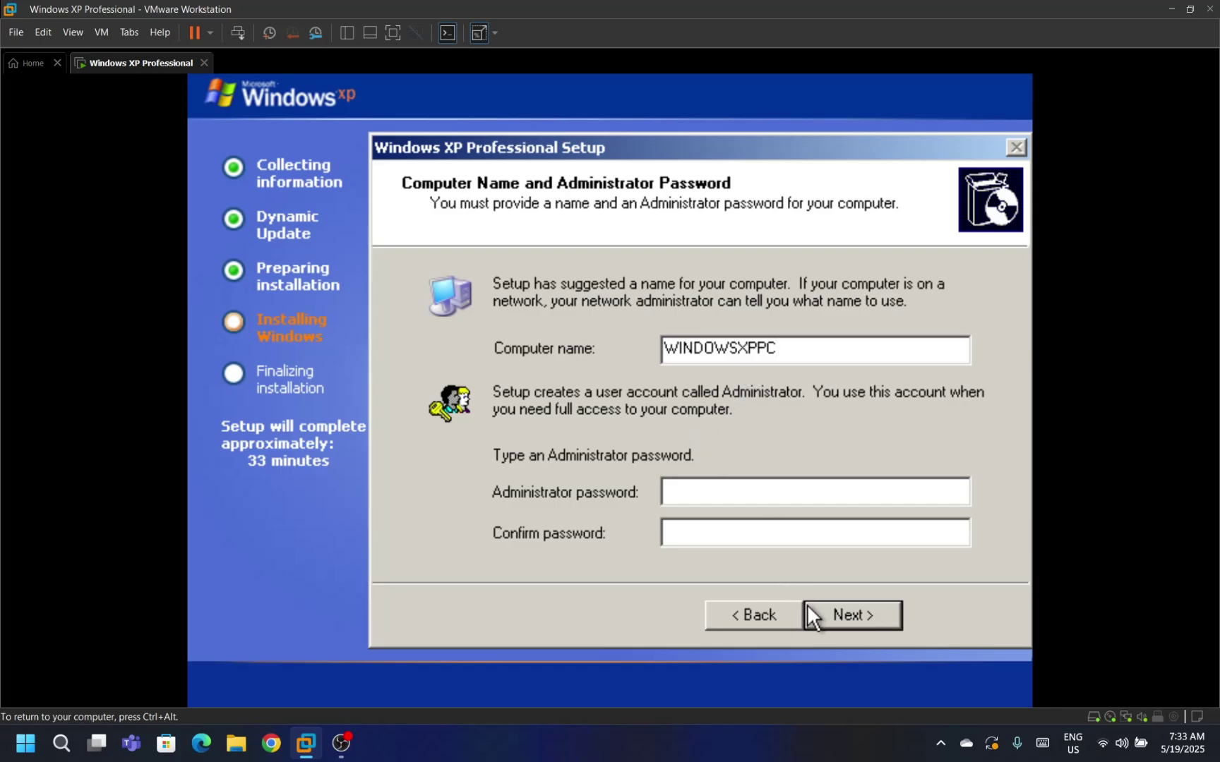
left_click(829, 620)
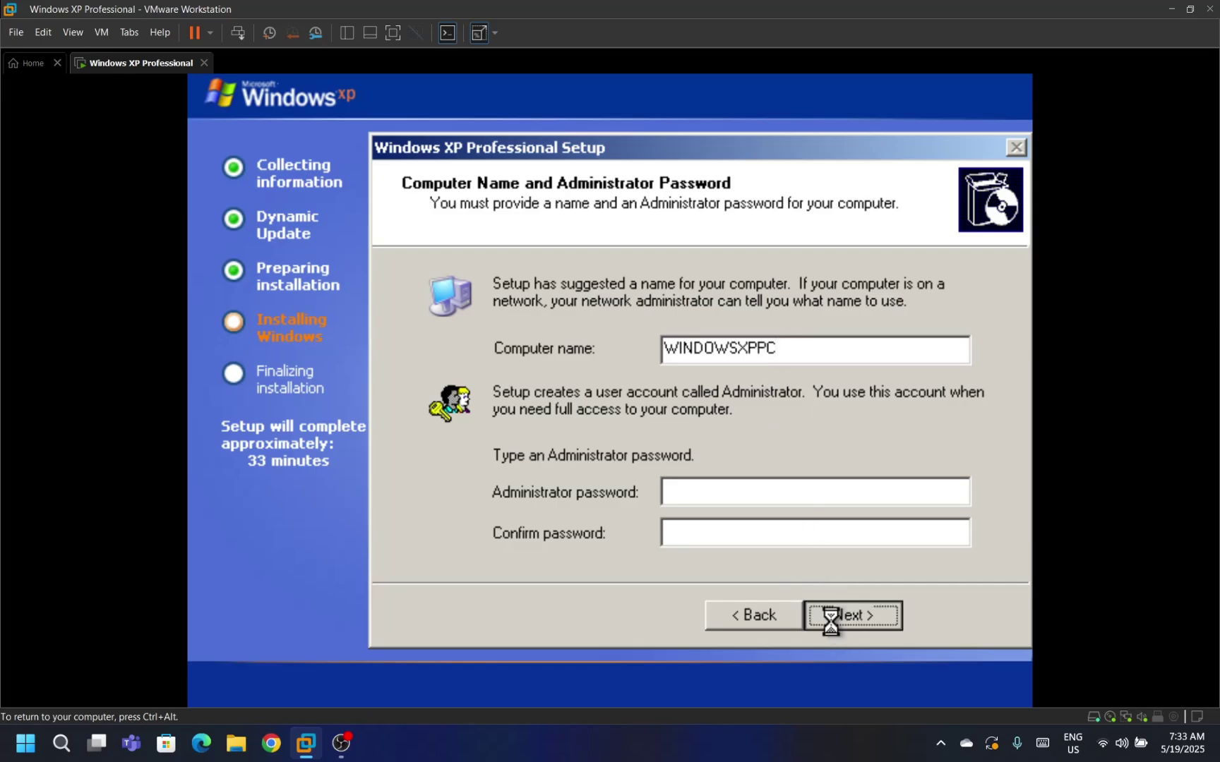
left_click(833, 621)
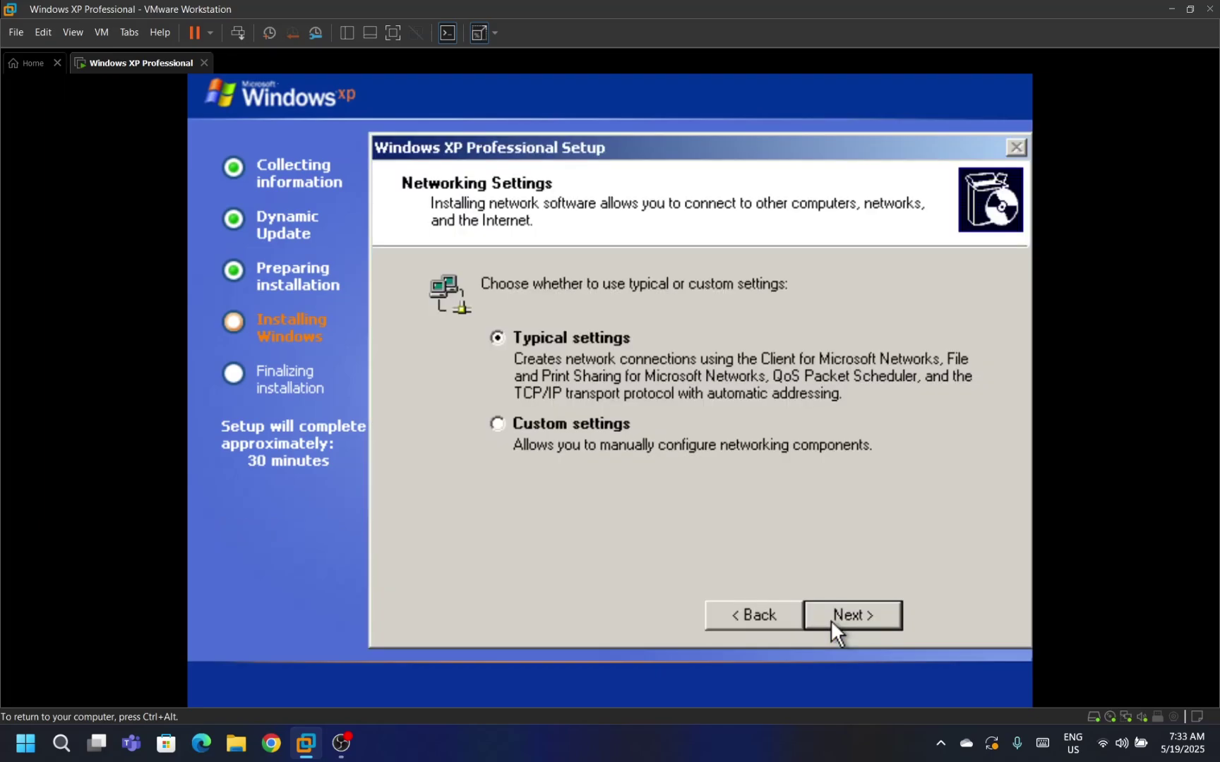
left_click(833, 622)
Keep the default workgroup and let Setup finish copying files and restart.
left_click(835, 624)
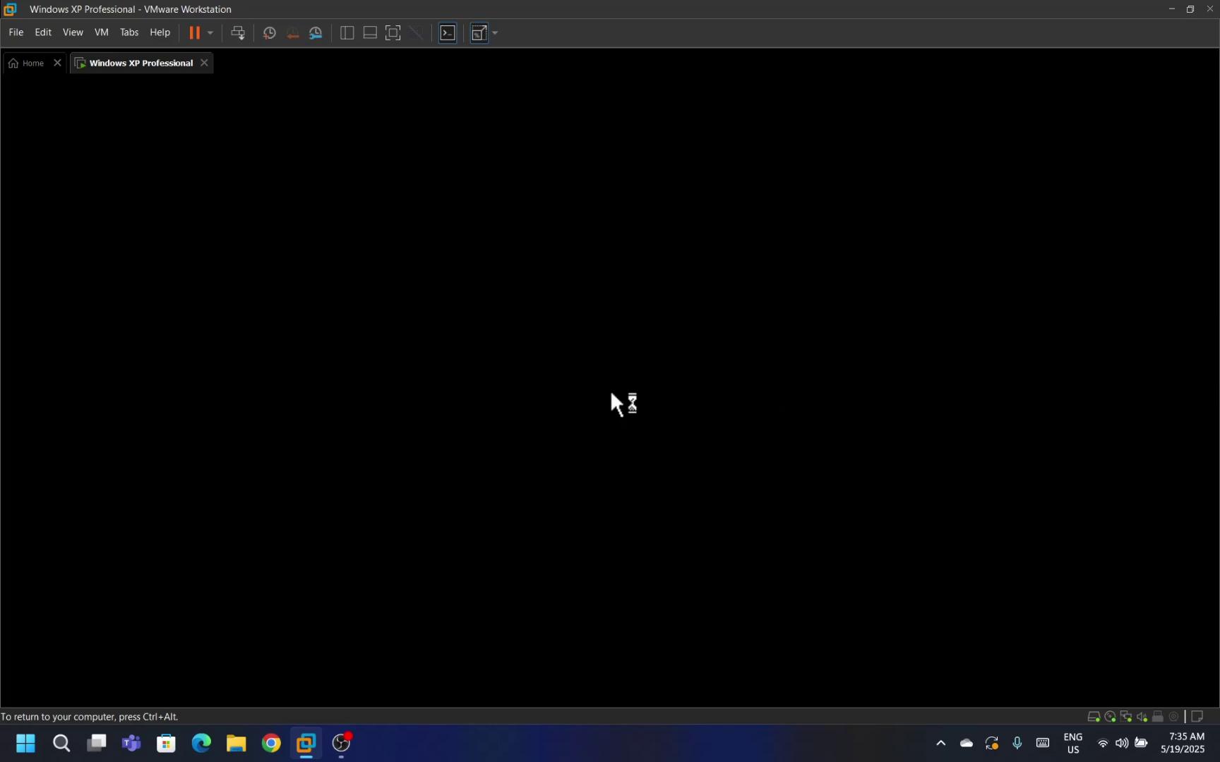
Accept the automatic screen resolution adjustment and confirm it in Monitor Settings.
key("Return")
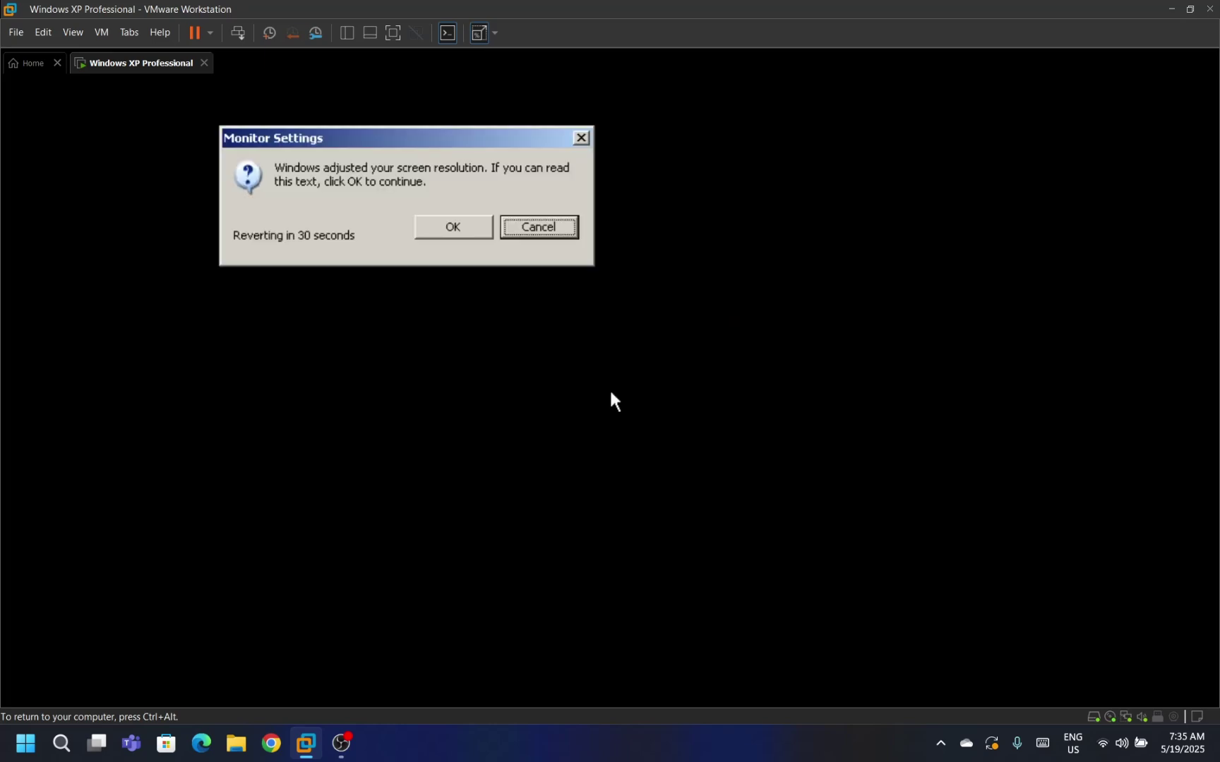
key("Tab")
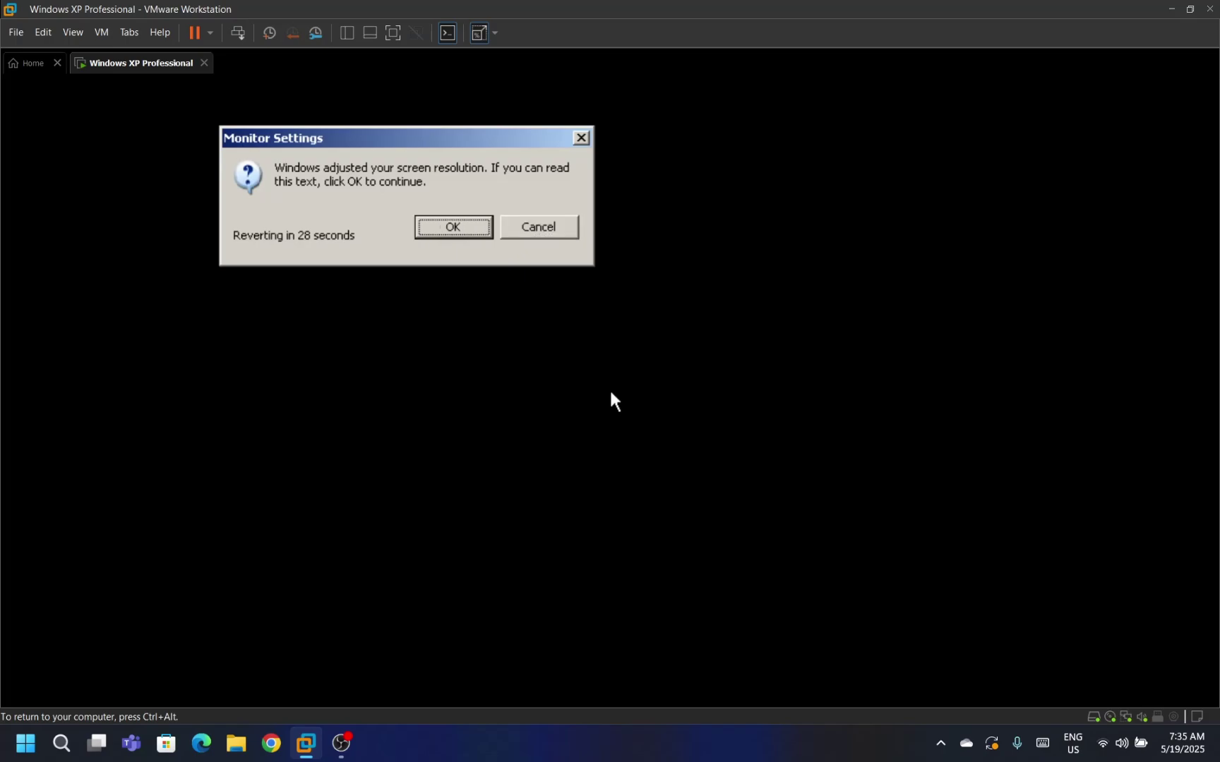
key("Return")
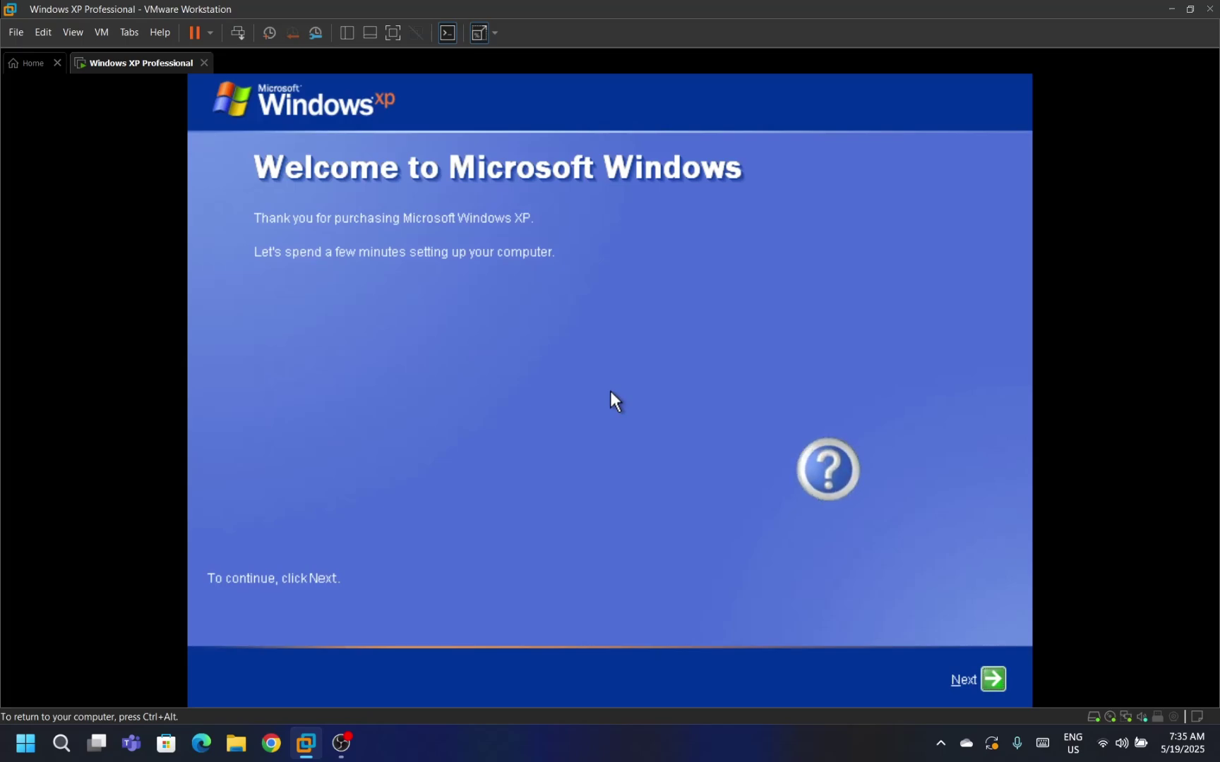
Skip the internet check, decline registration, add user 'Windows XP', and finish welcome setup.
left_click(988, 682)
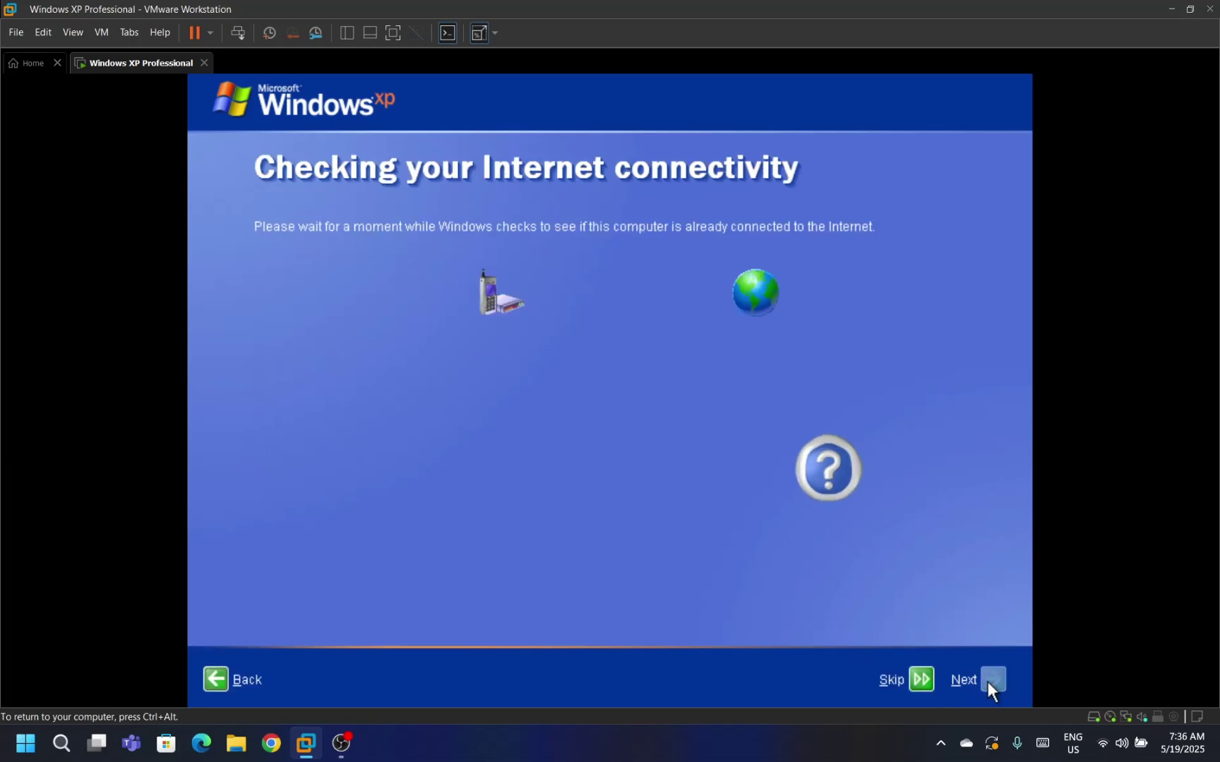
left_click(921, 679)
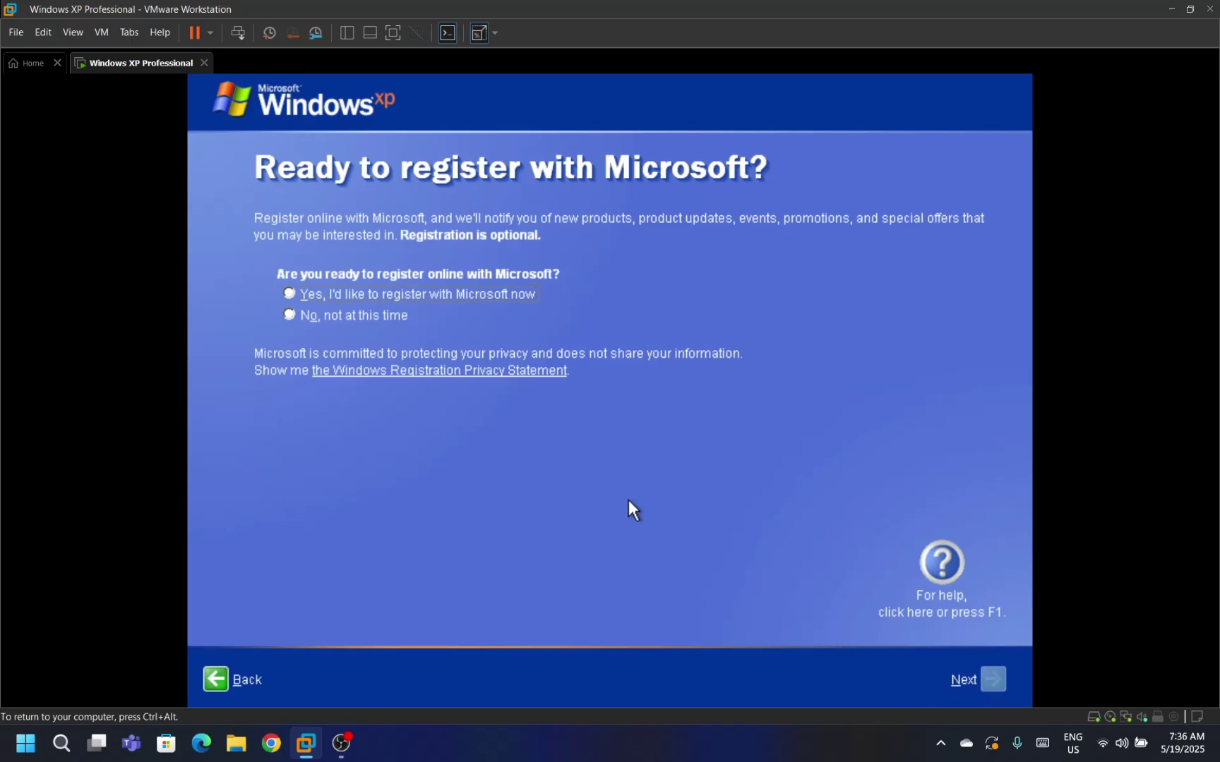
left_click(377, 315)
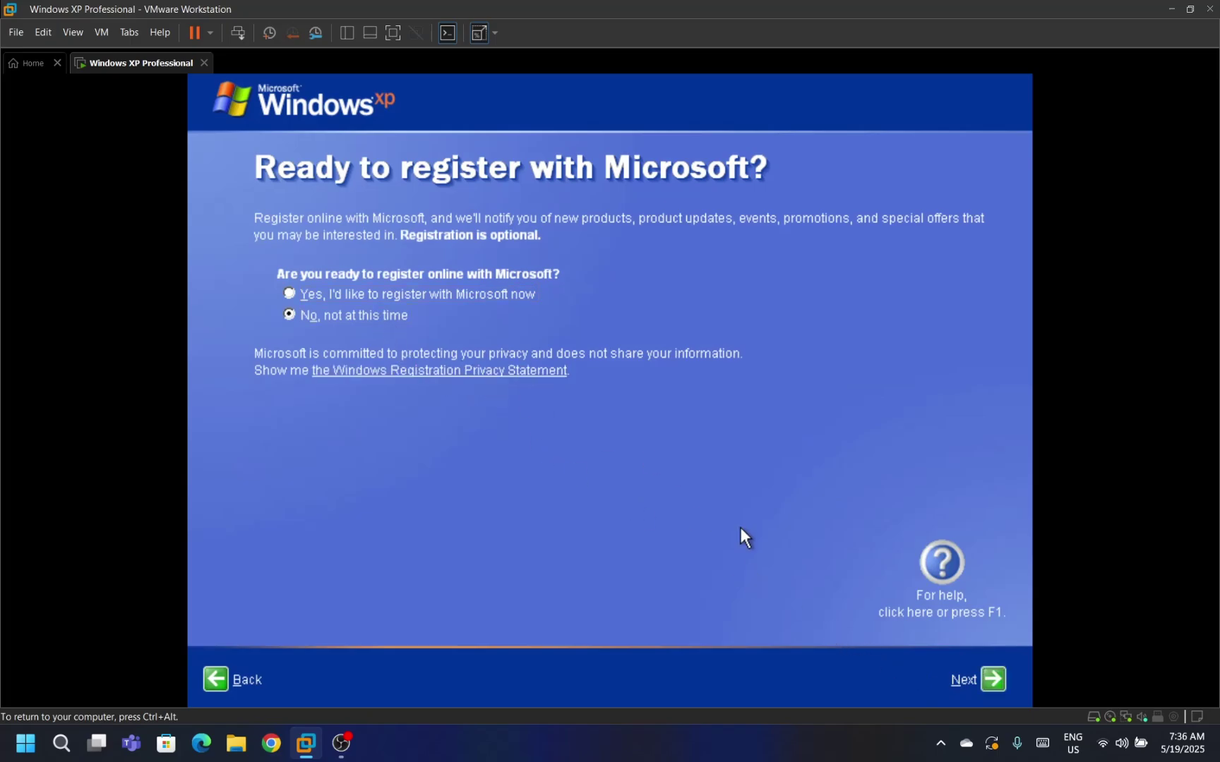
left_click(981, 674)
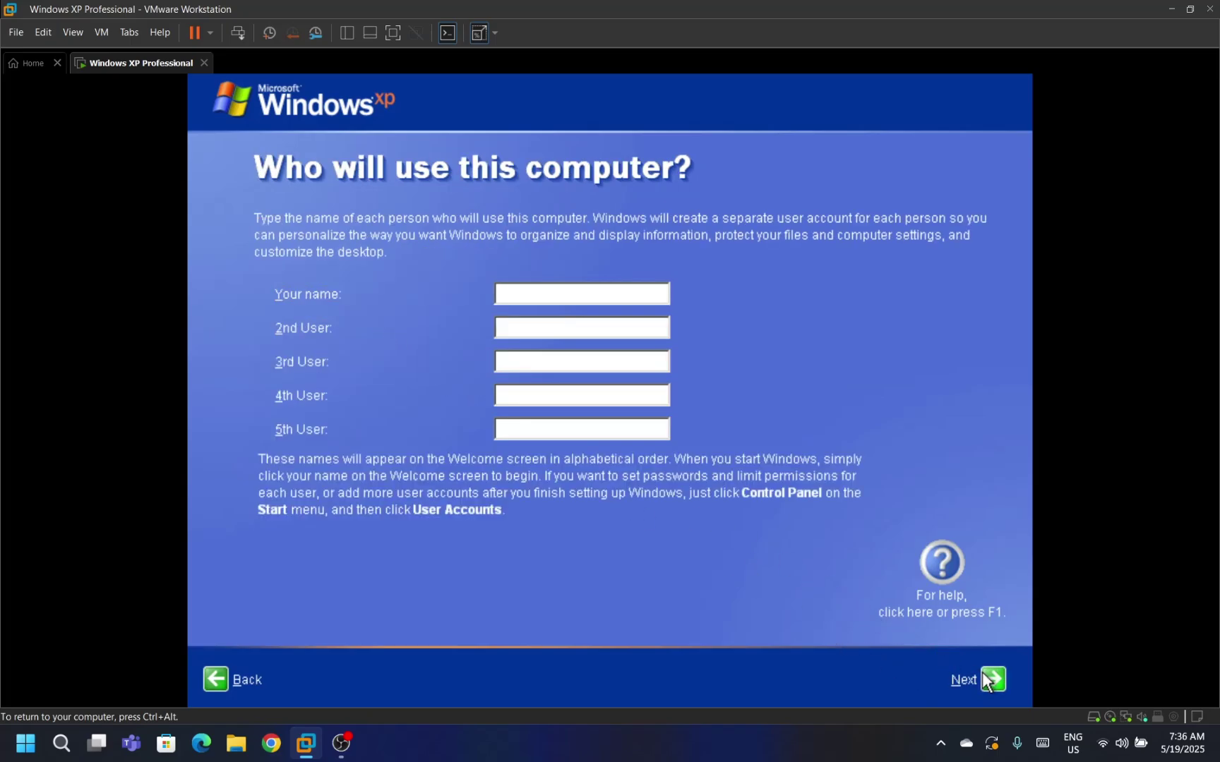
type("Windows")
type("XP")
left_click(991, 680)
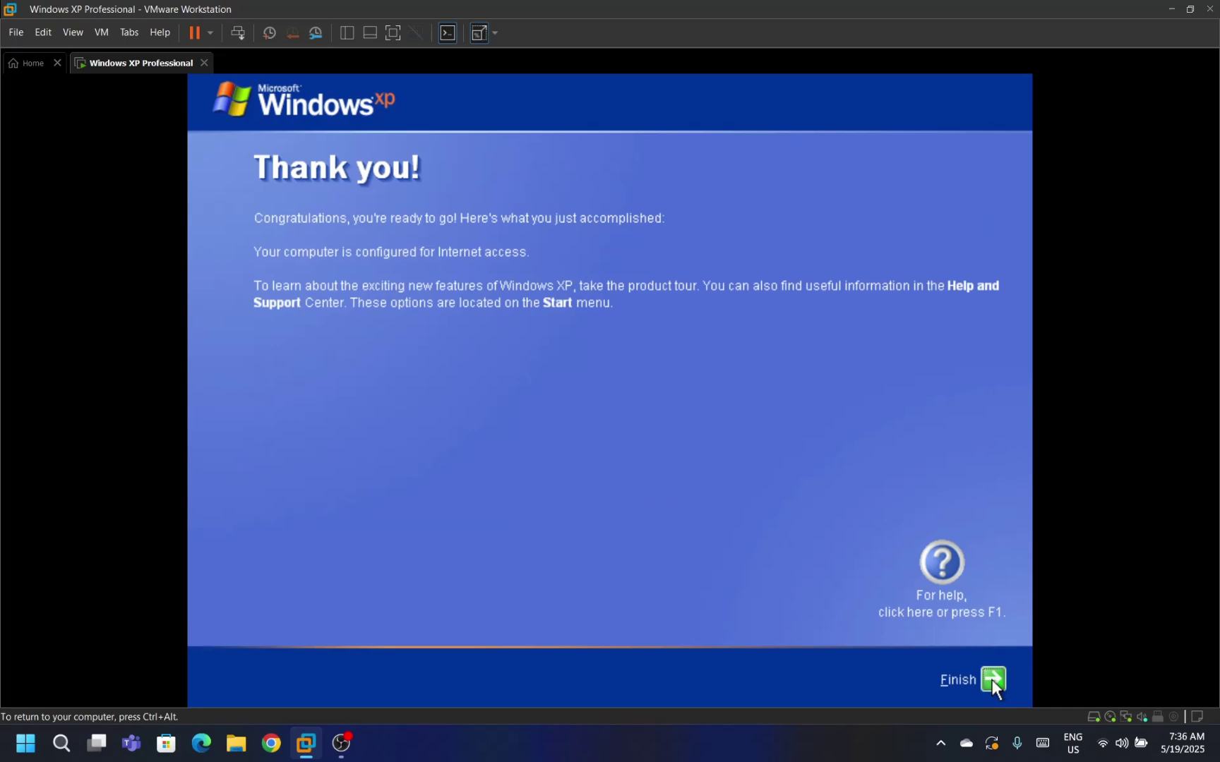
left_click(992, 680)
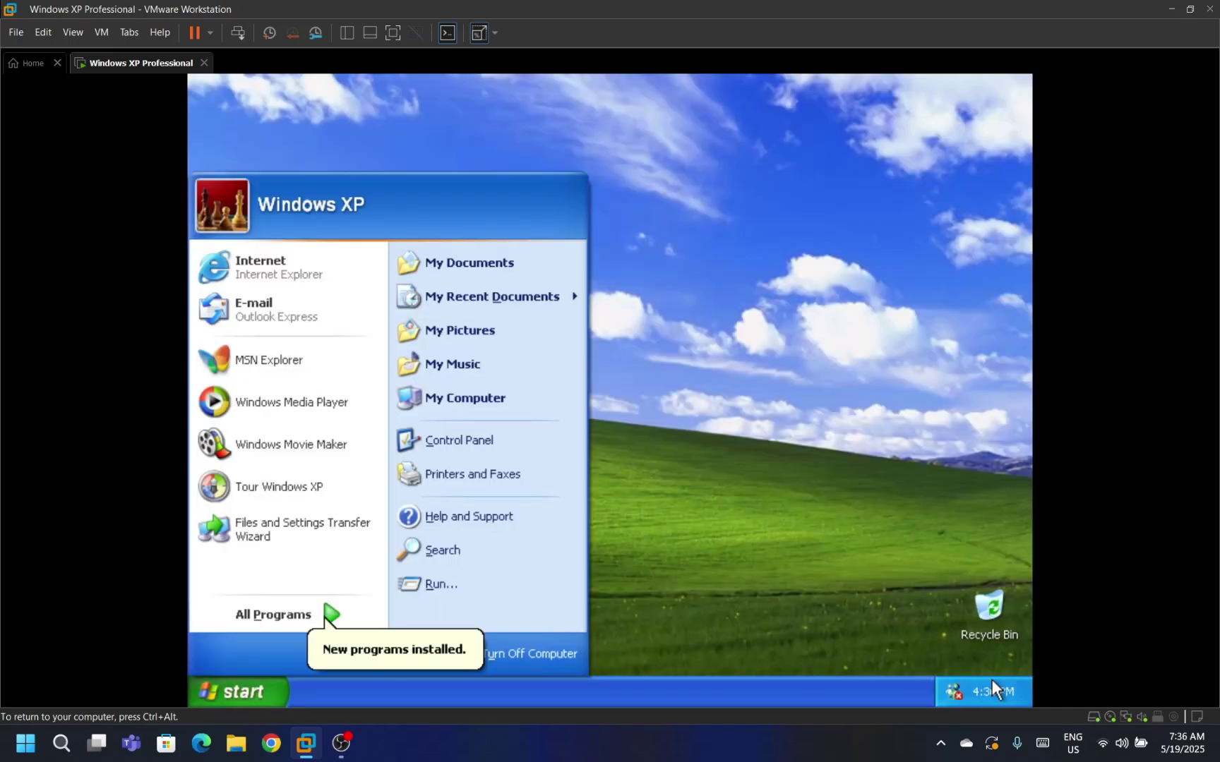
Create a password for the Windows XP account in User Accounts, with hint 'Windows XP'.
left_click(534, 444)
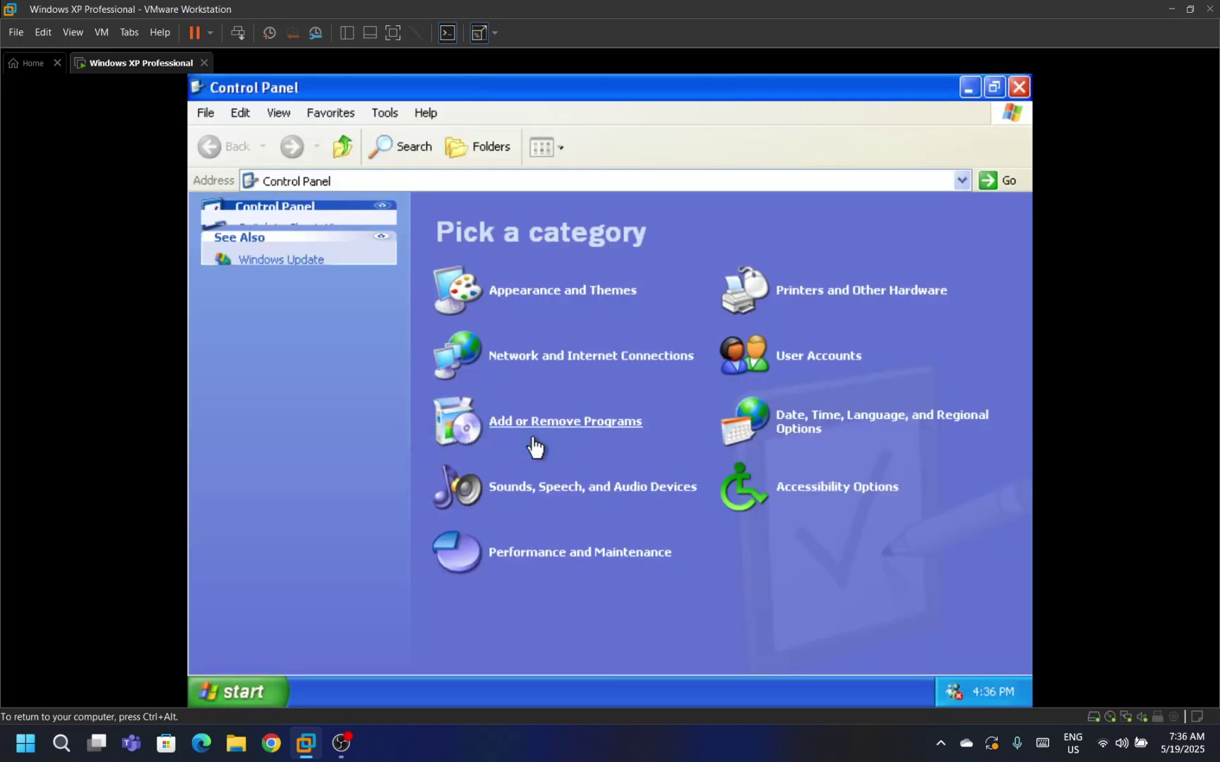
left_click(741, 370)
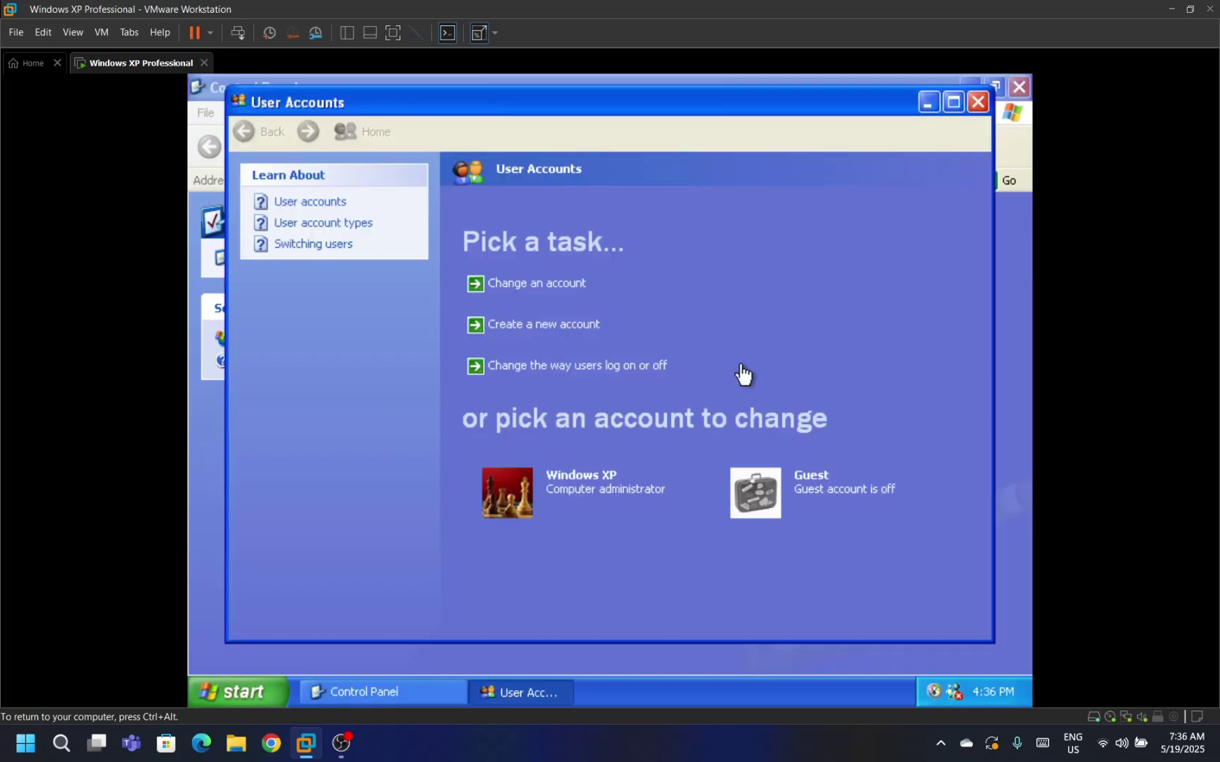
left_click(543, 476)
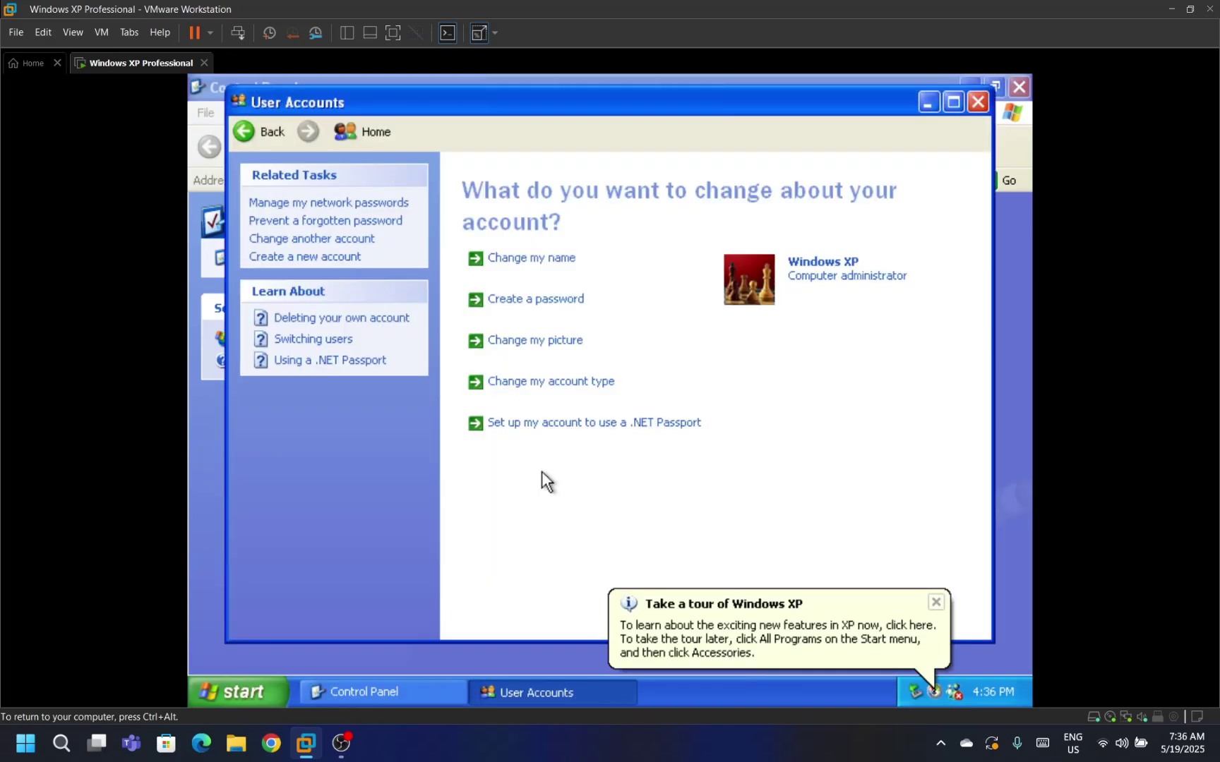
left_click(518, 302)
type("123456789")
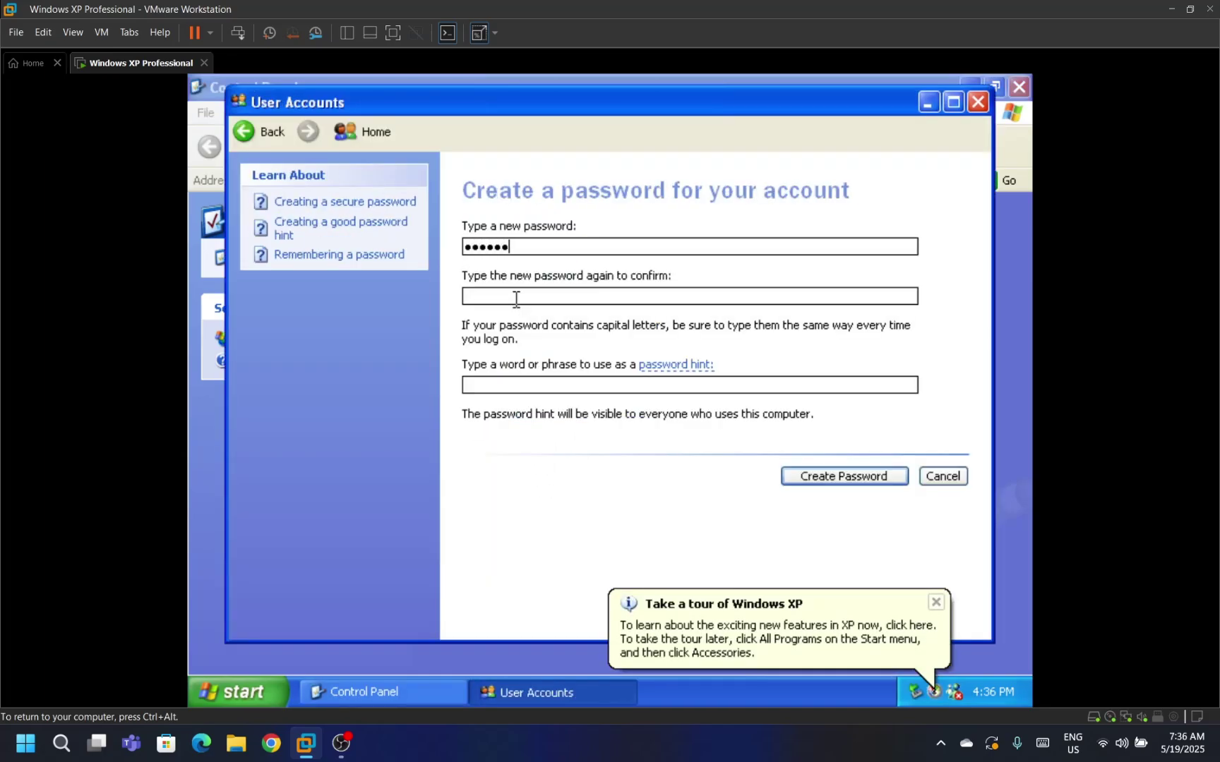
key("Tab")
type("123456789")
key("Tab")
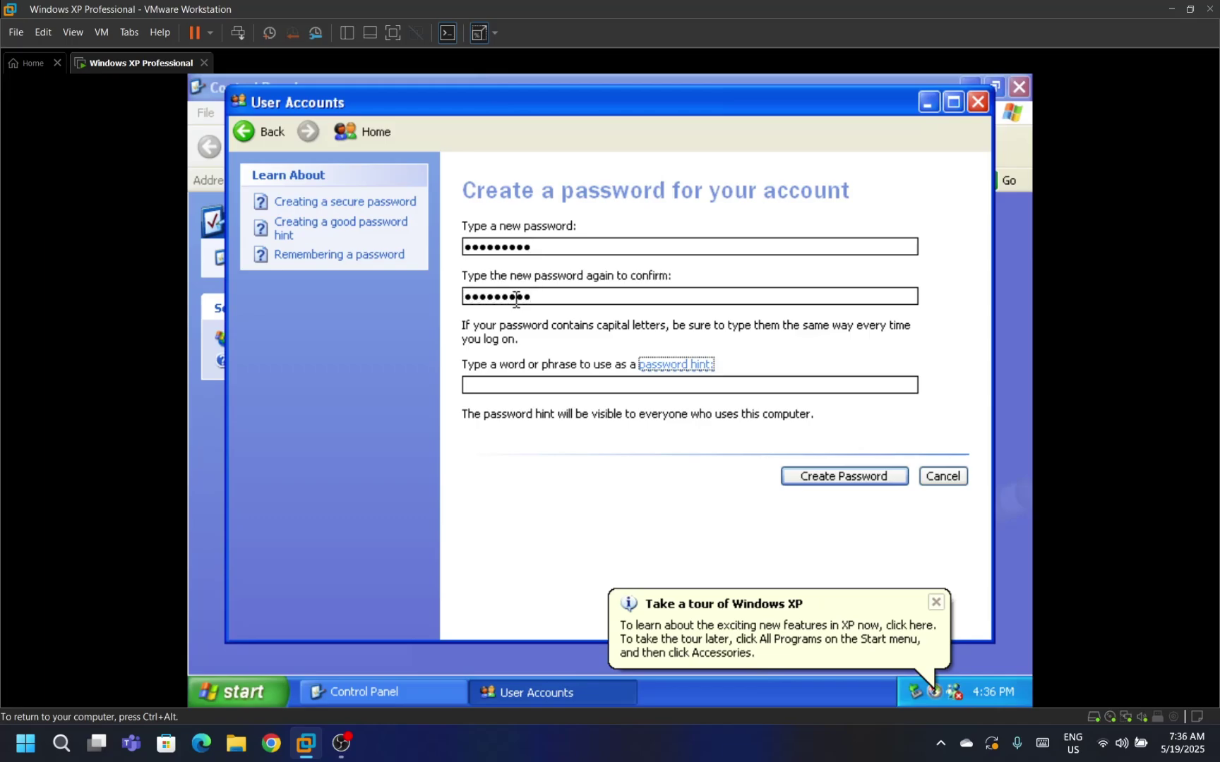
type("Wi")
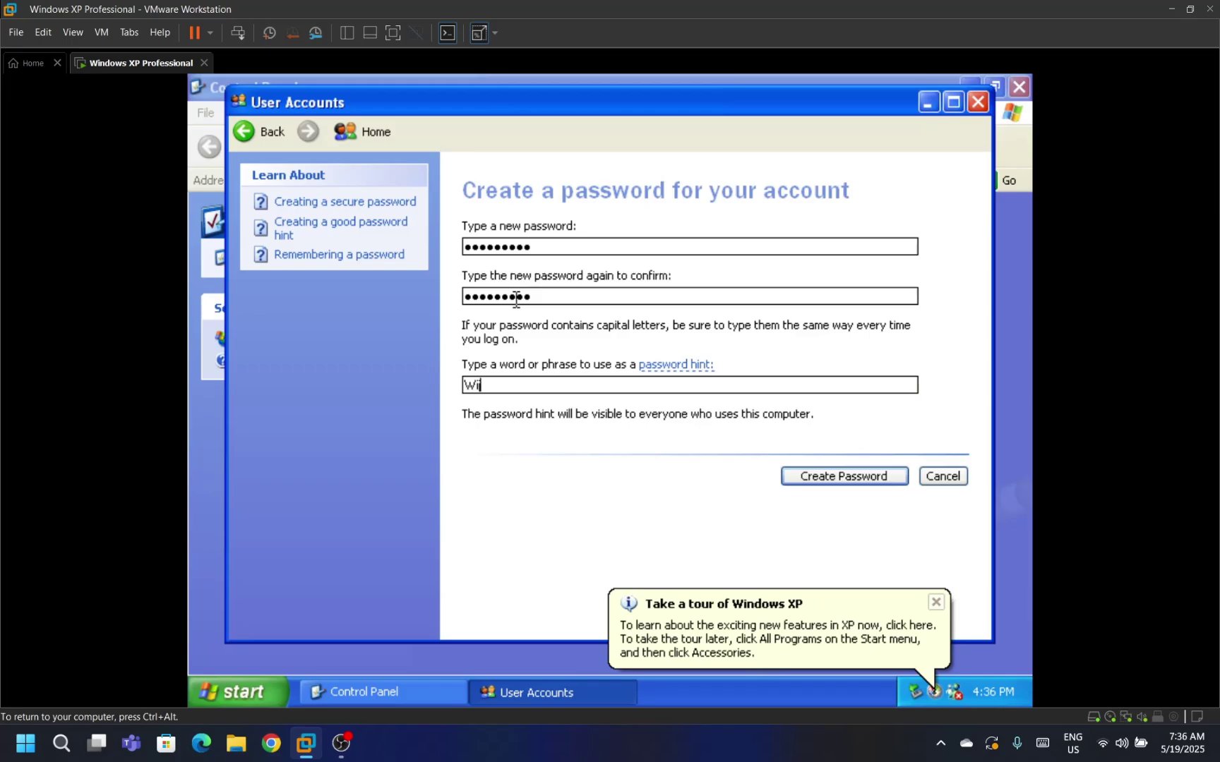
type("ndows XP")
left_click(794, 474)
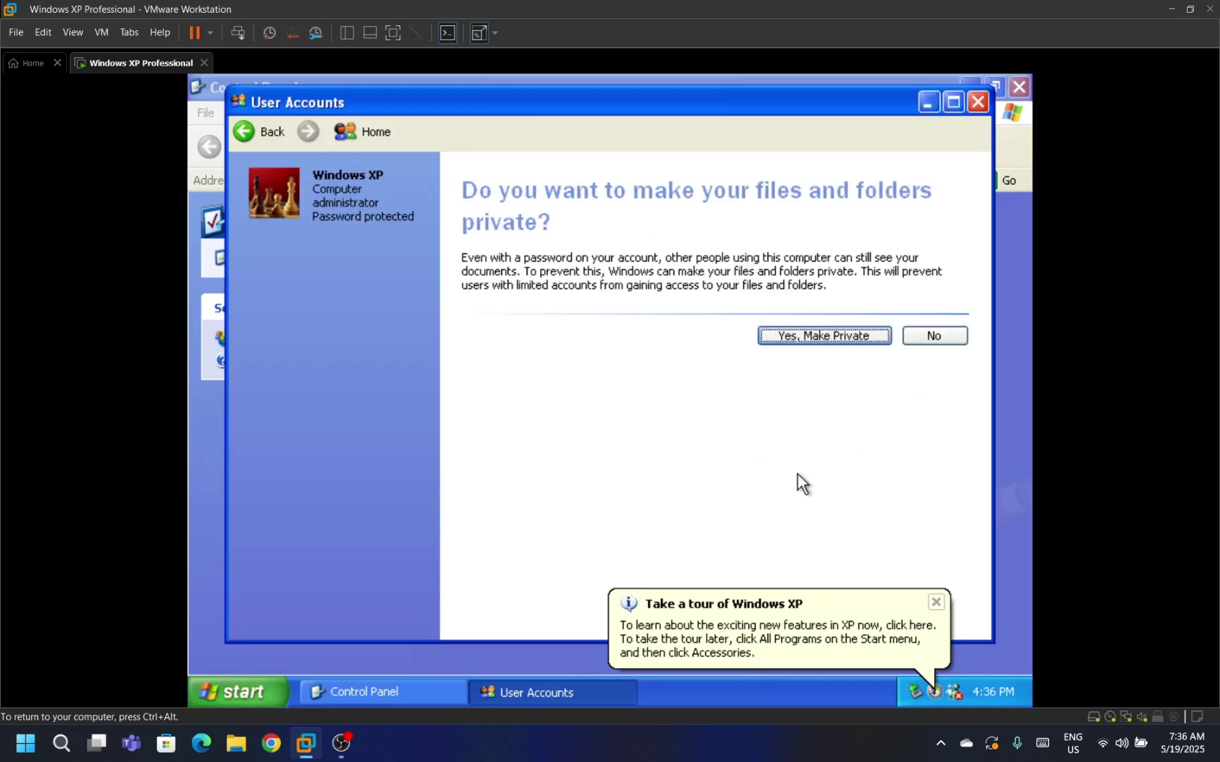
Make the account's files and folders private and close User Accounts and Control Panel.
left_click(793, 332)
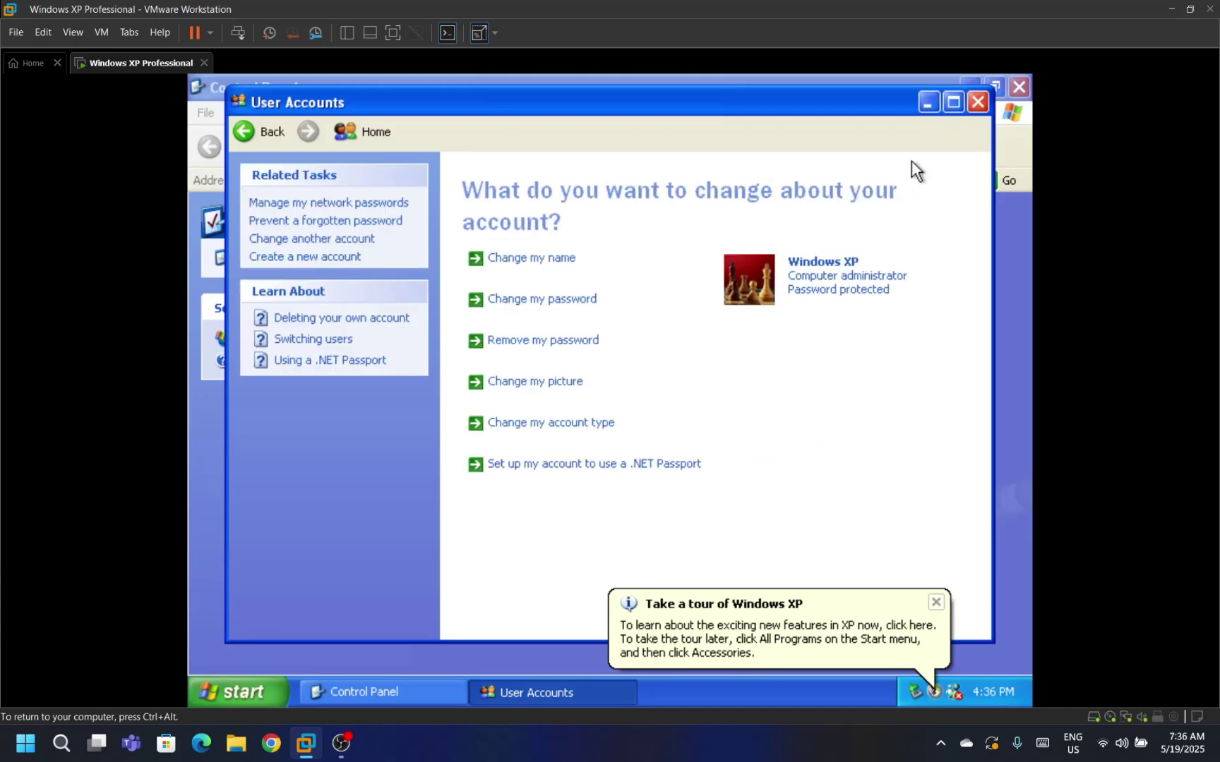
left_click(978, 102)
left_click(1021, 86)
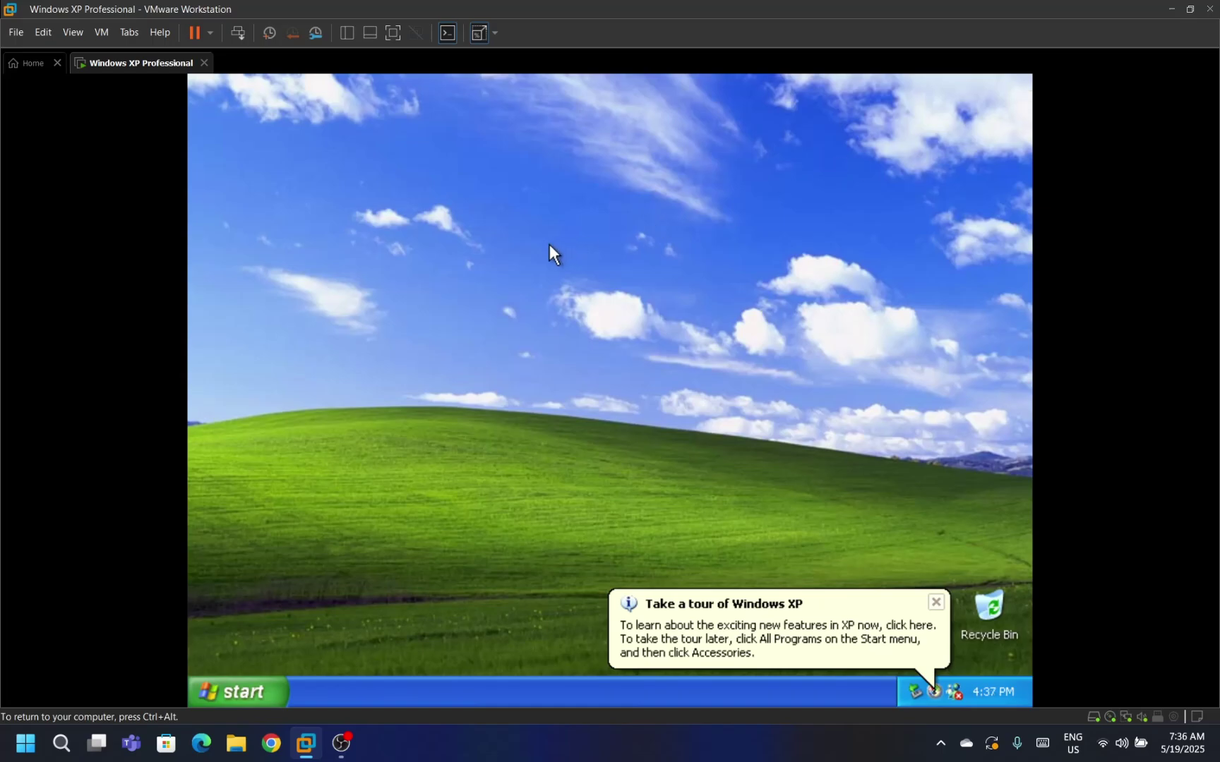
Start a VMware Tools installation from the VM menu and bring the guest's installer window into view.
key("ctrl+alt")
left_click(101, 32)
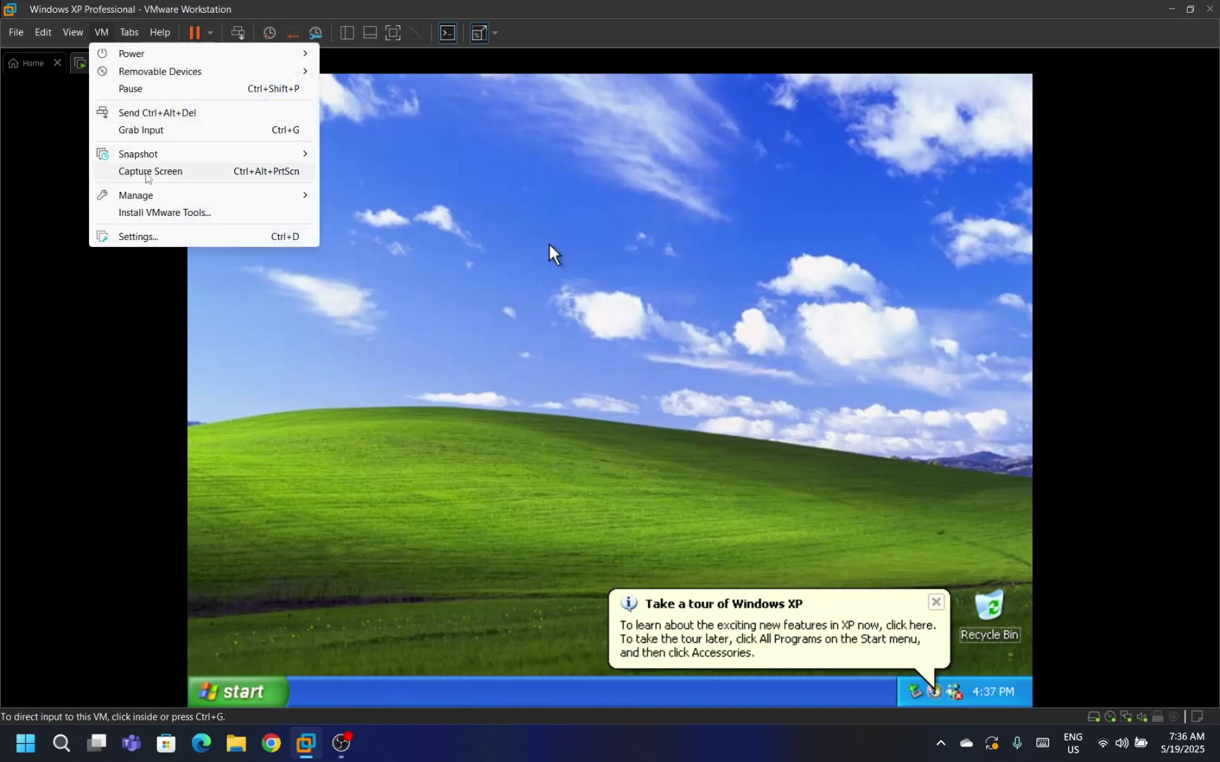
left_click(153, 211)
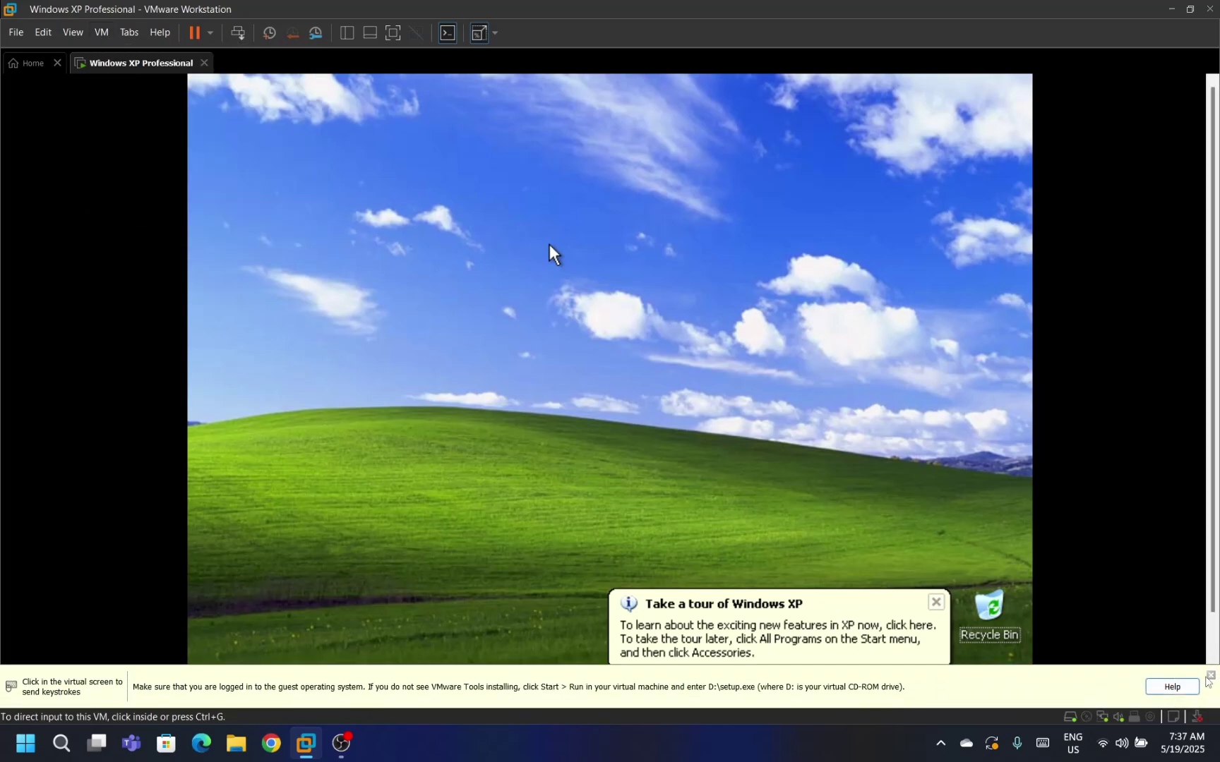
left_click(1210, 676)
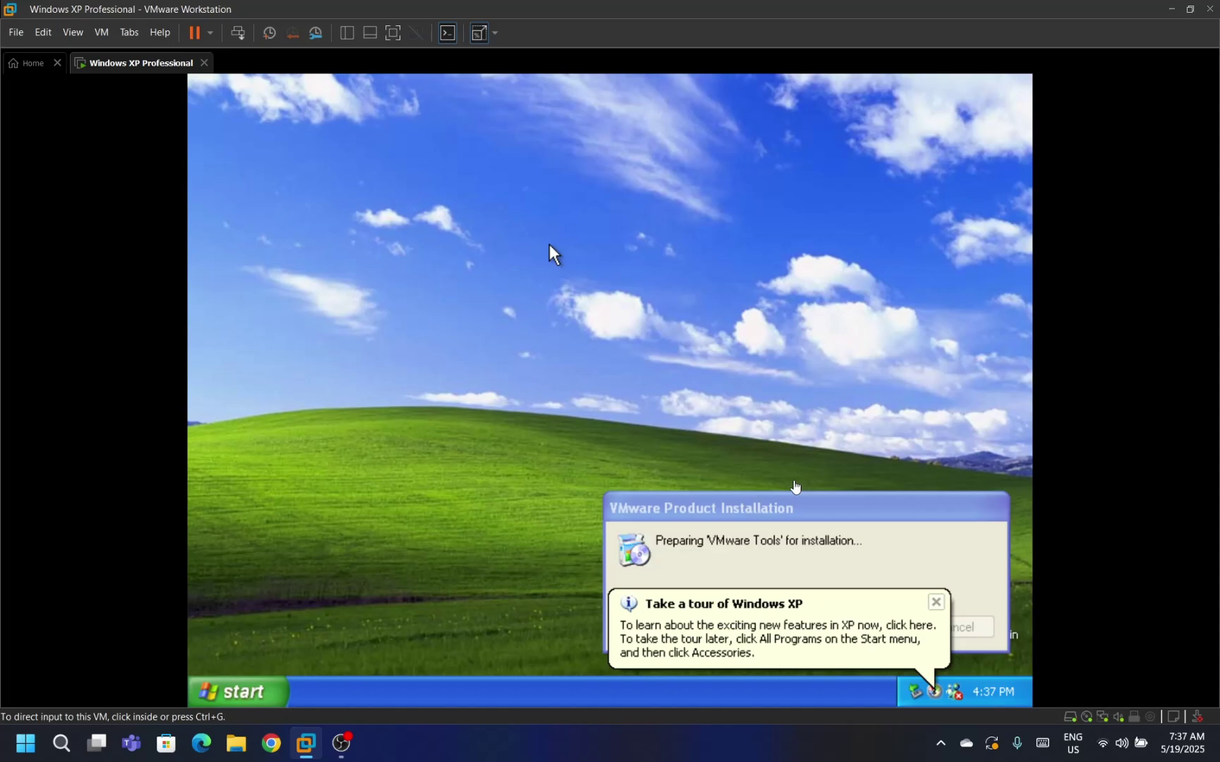
left_click(794, 483)
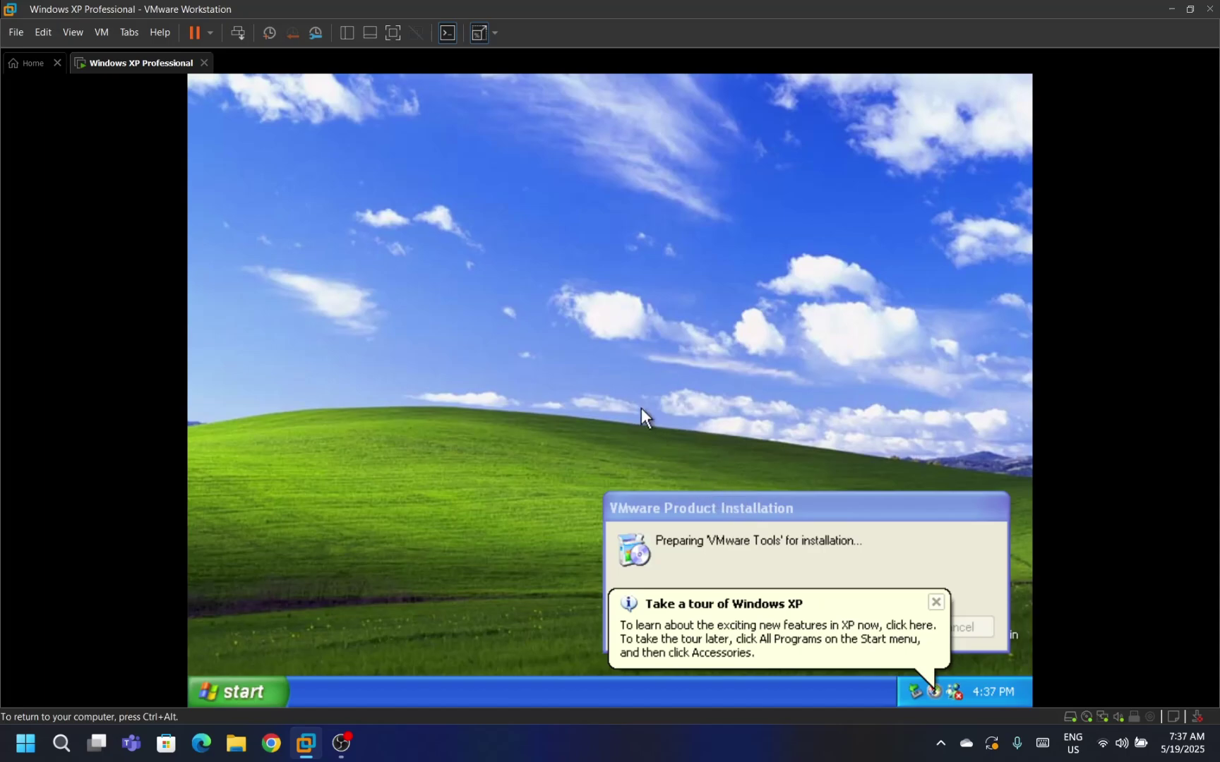
left_click_drag(727, 496, 714, 427)
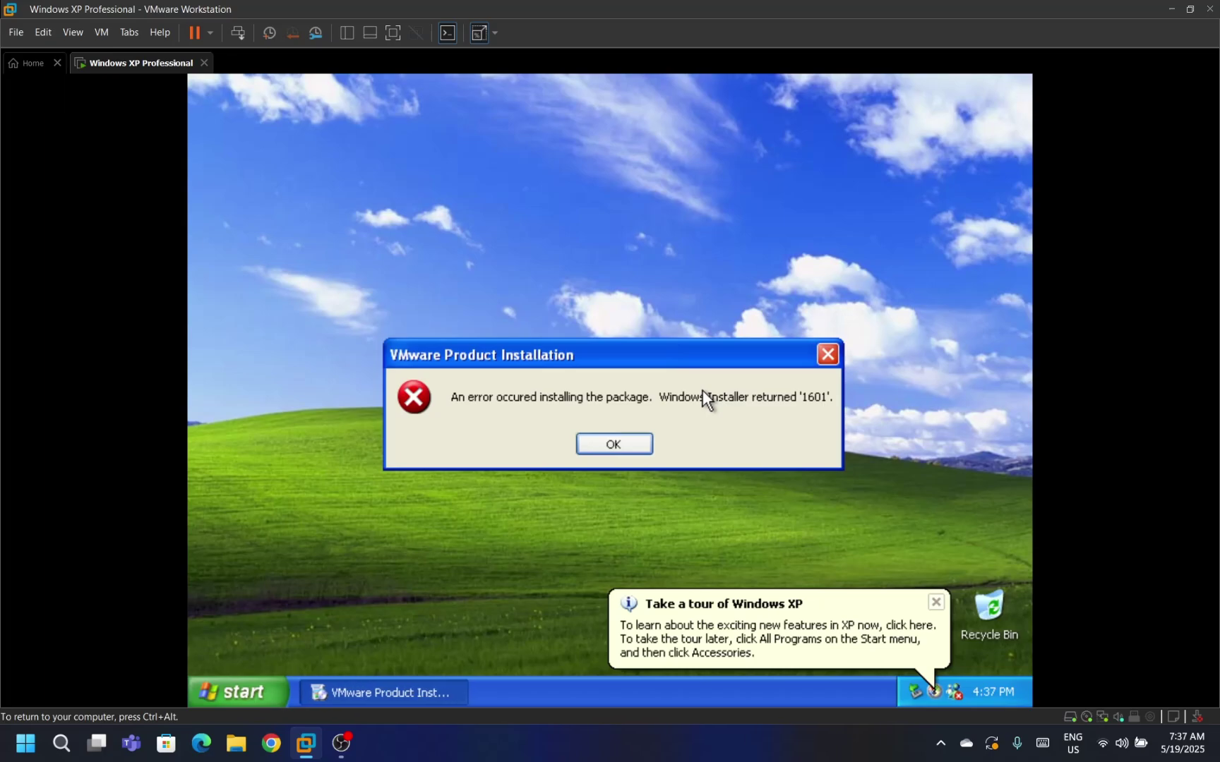
Dismiss the 1601 error, decline the restart, relaunch Install VMware Tools and exit the XP Welcome screen.
left_click(630, 442)
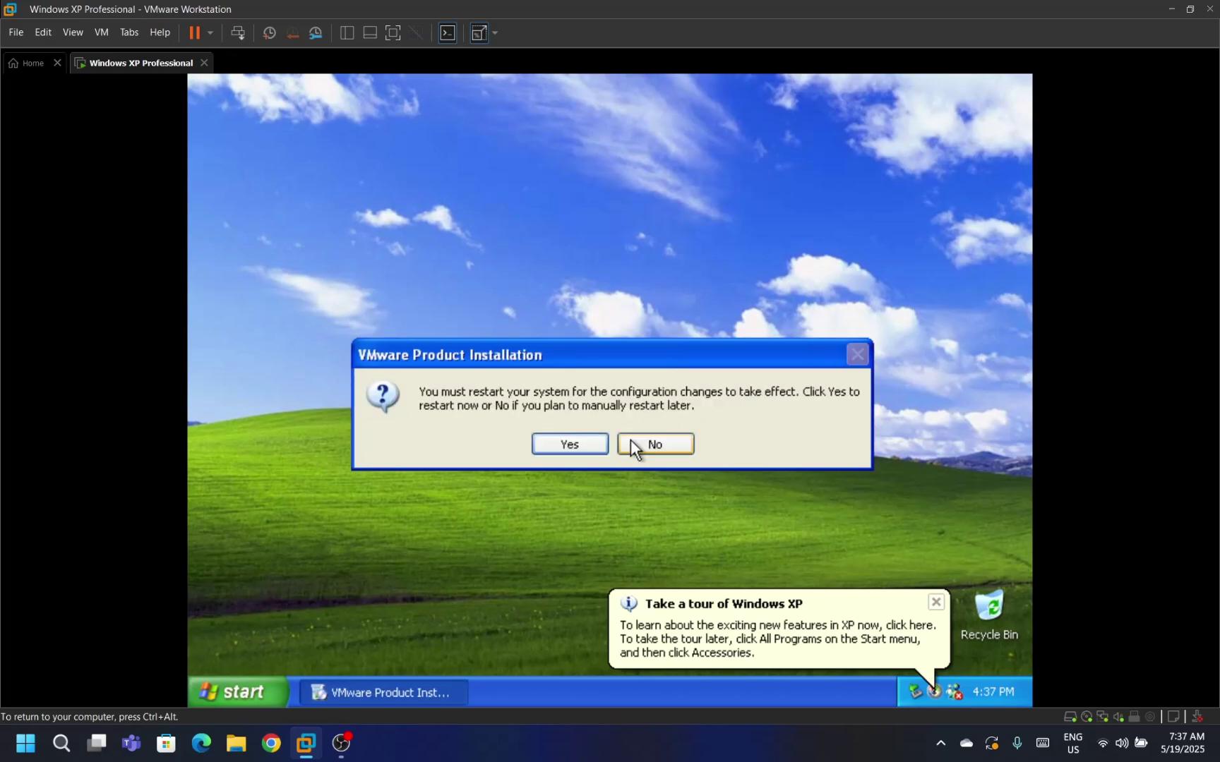
left_click(630, 442)
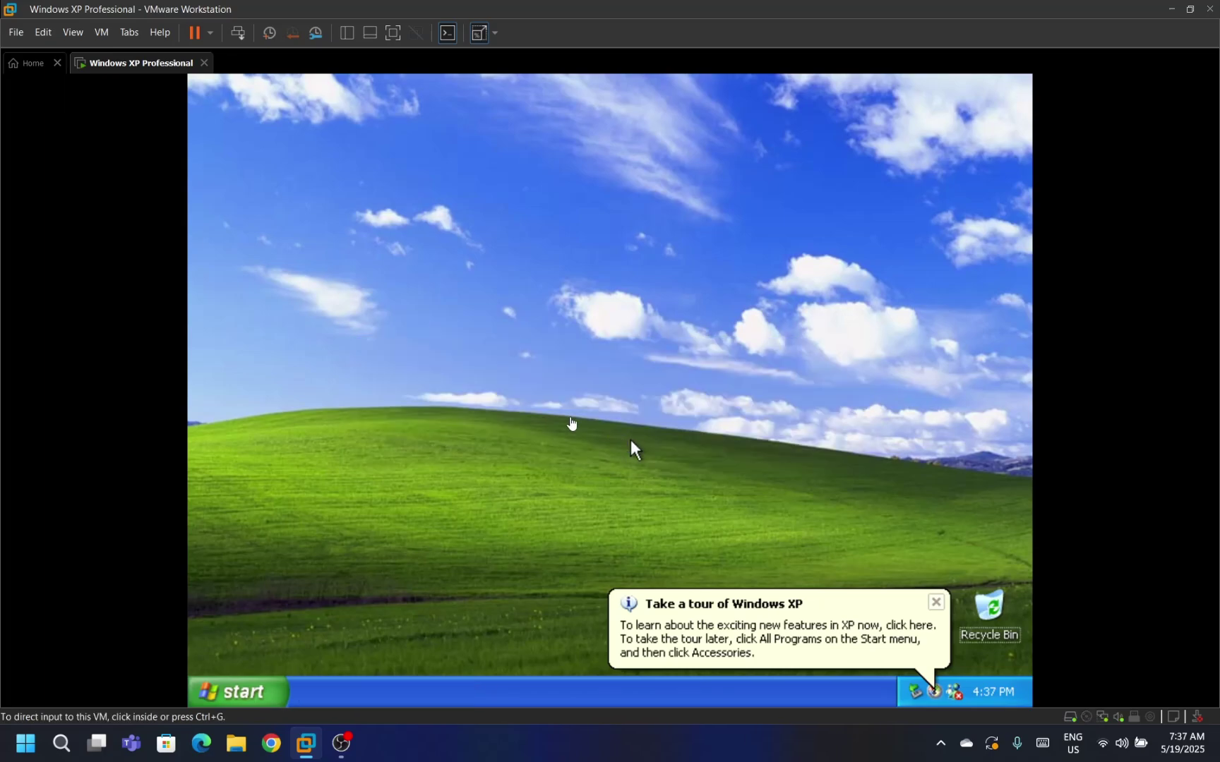
left_click(103, 33)
left_click(103, 33)
left_click(103, 32)
left_click(150, 213)
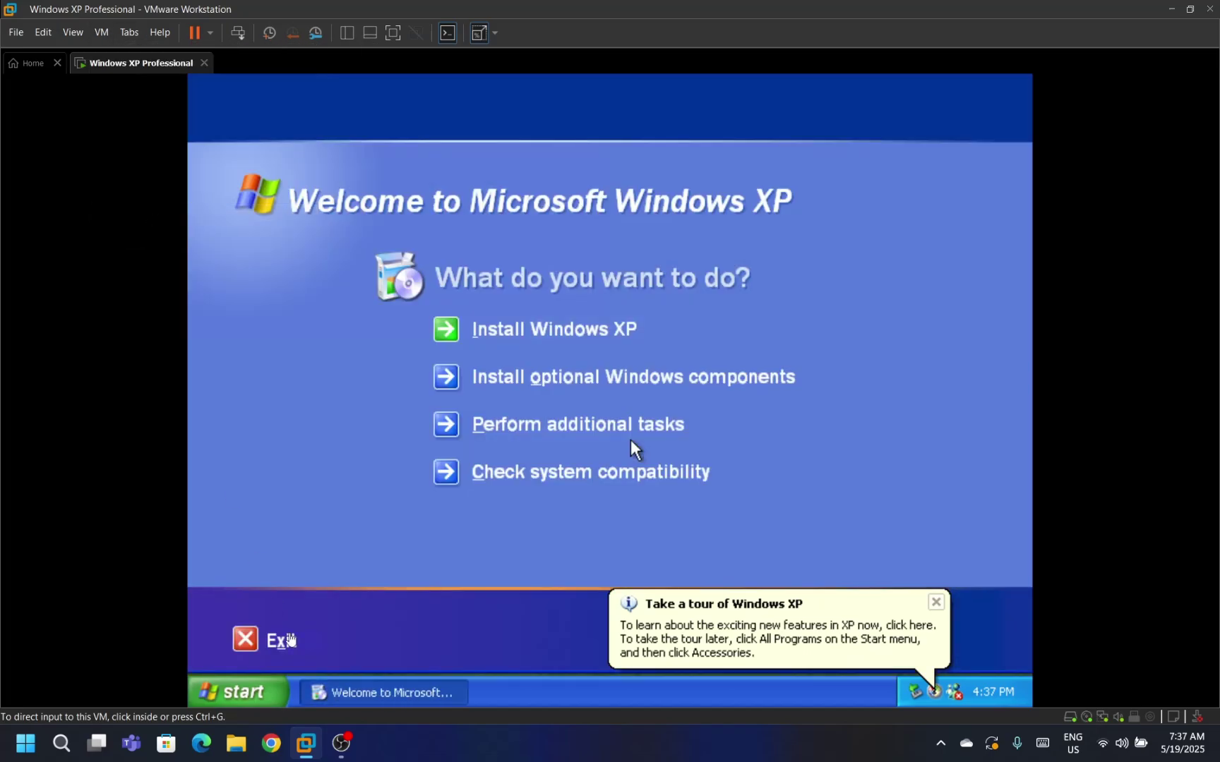
left_click(282, 644)
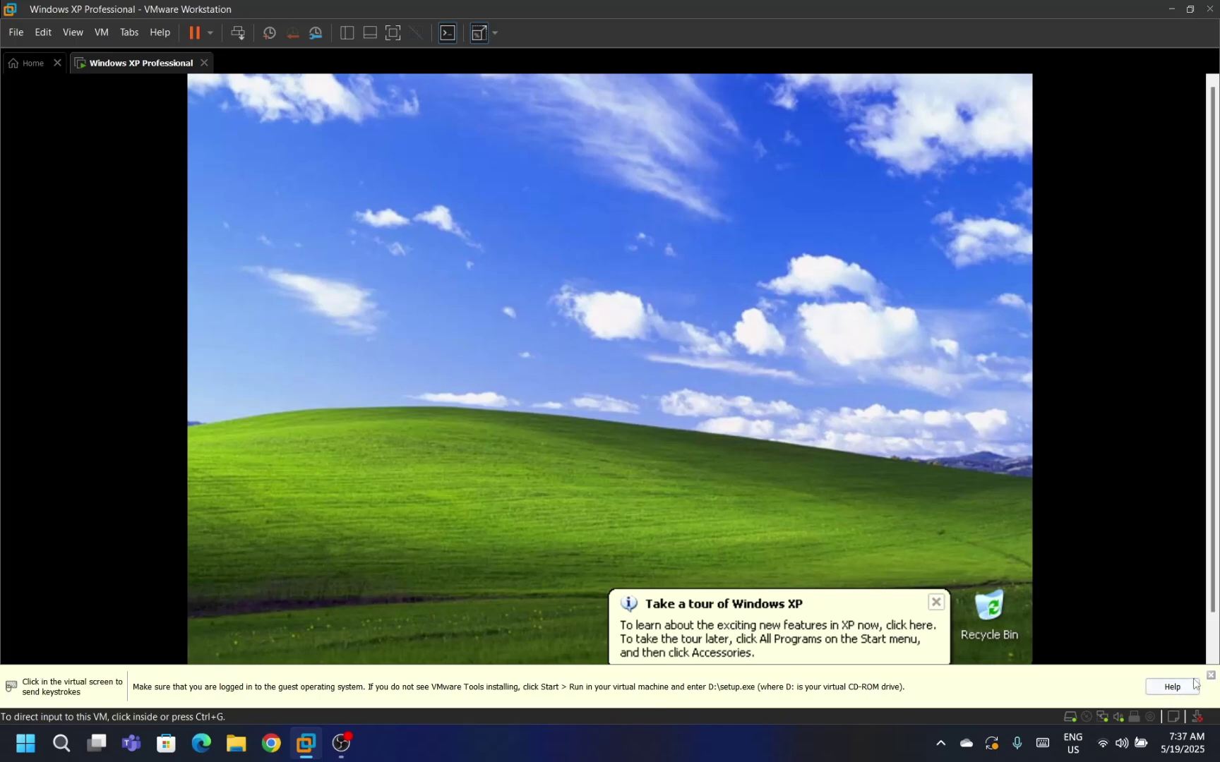
Install VMware Tools in the XP guest with the default setup type via Next, Next, Install.
left_click(1210, 676)
left_click(874, 577)
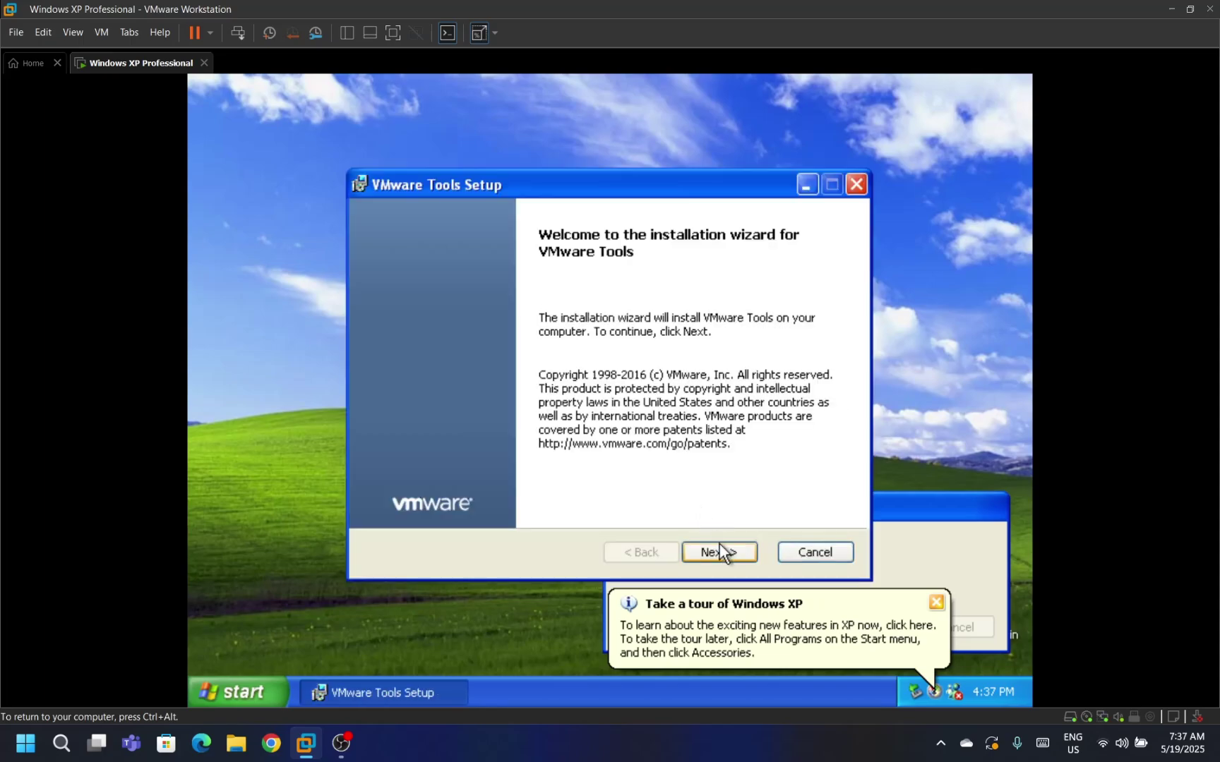
left_click(718, 551)
left_click(721, 550)
left_click(721, 550)
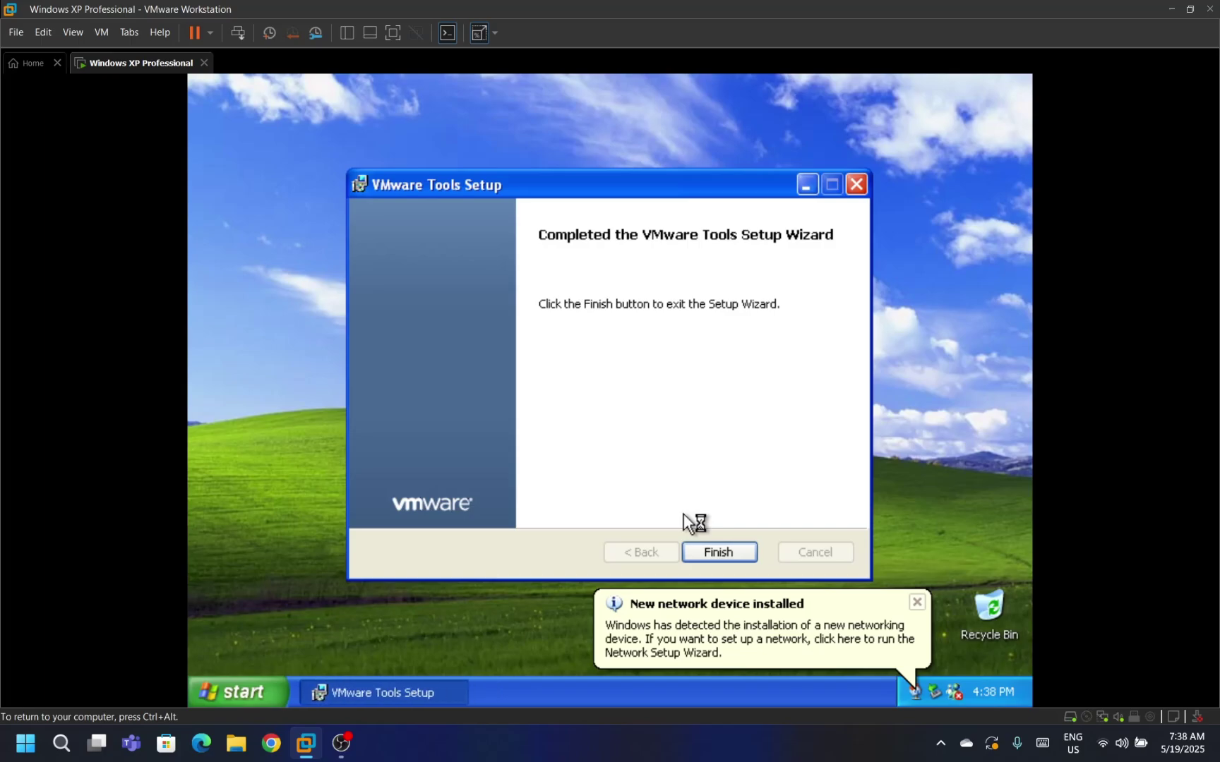
Finish the Tools wizard, set the CD/DVD to a disconnected physical drive, and restart the guest.
left_click(725, 558)
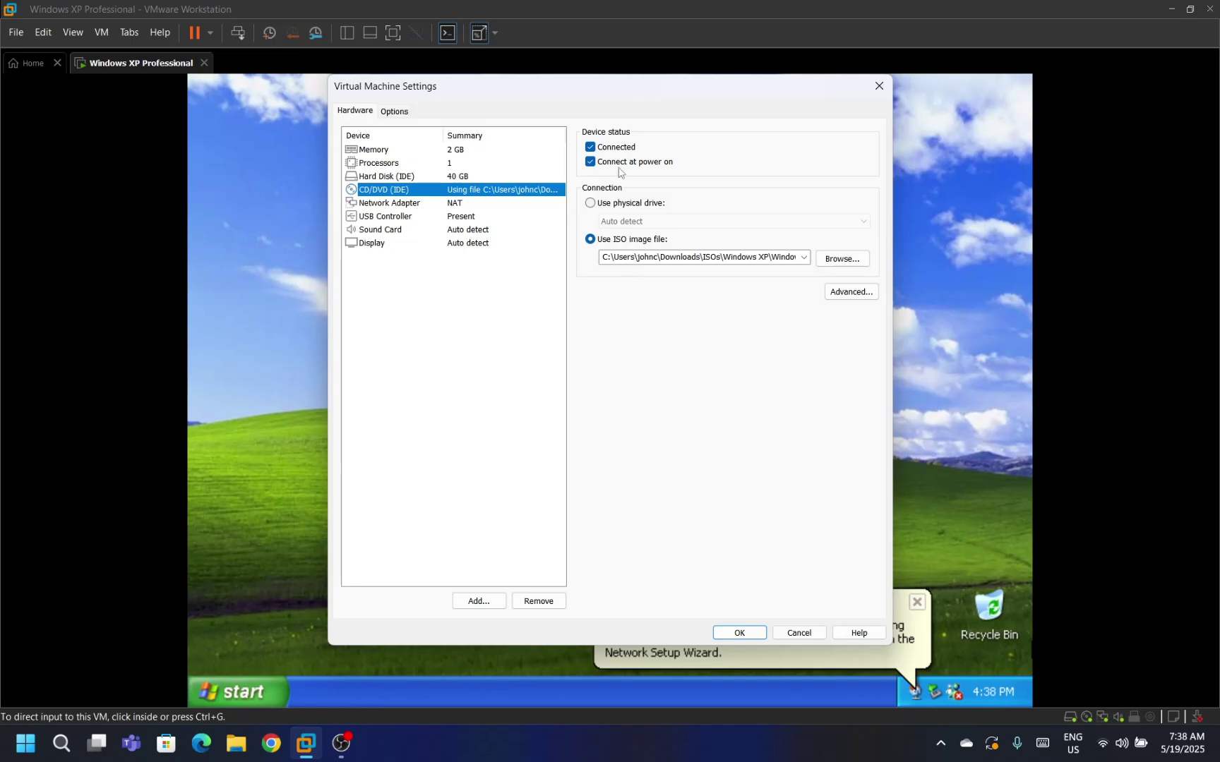
left_click(611, 162)
left_click(602, 148)
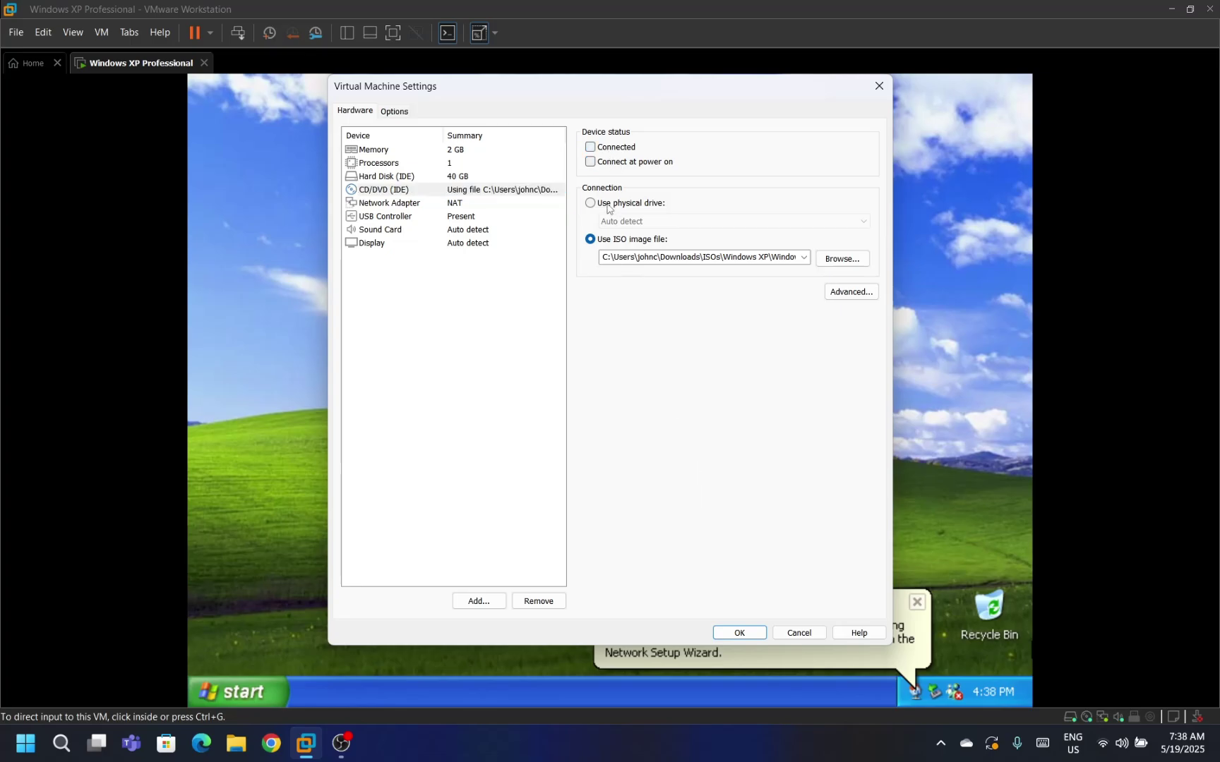
left_click(612, 204)
left_click(734, 633)
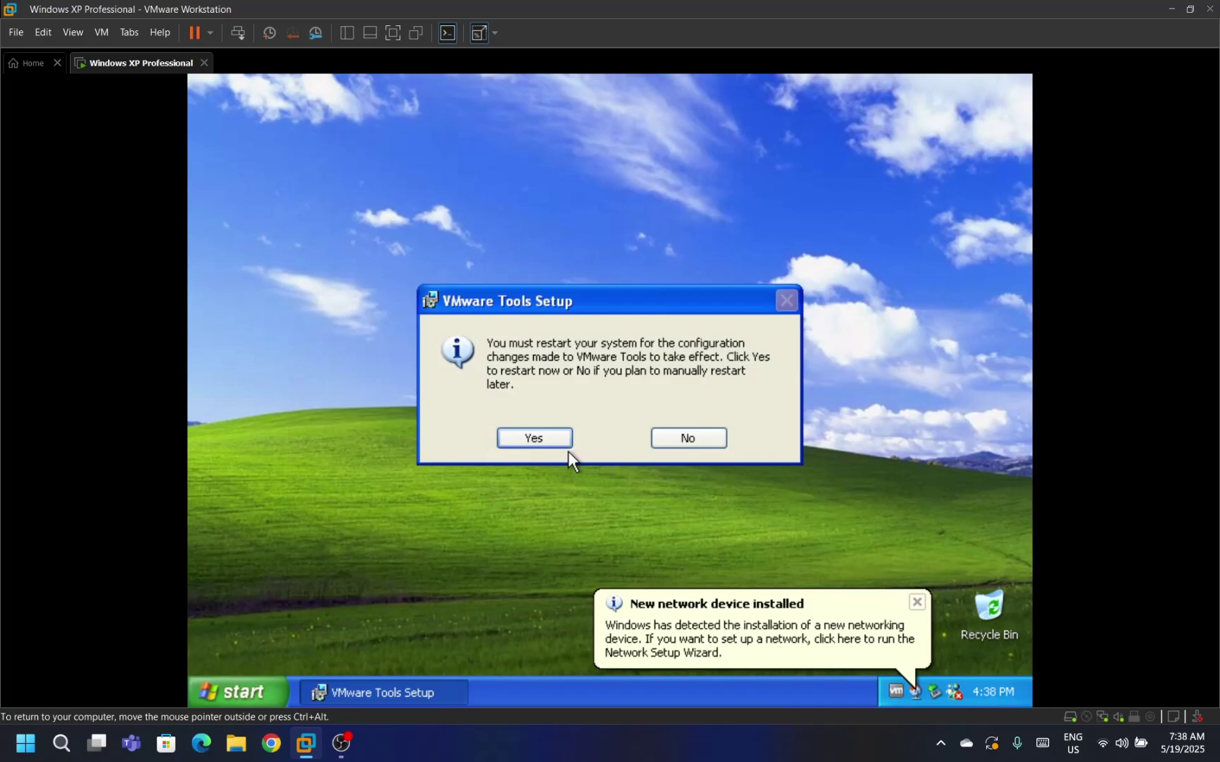
left_click(548, 444)
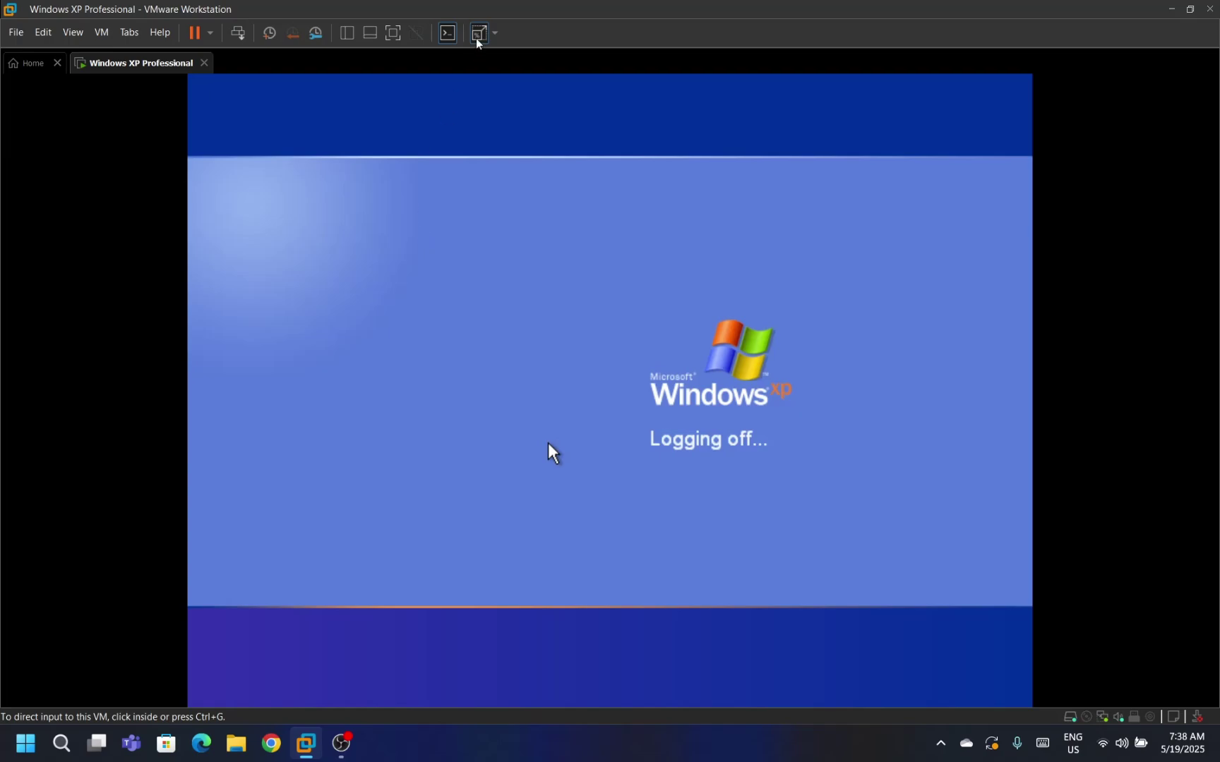
Show the VM full screen with Stretch Guest turned off, then open View for Autosize.
left_click(395, 34)
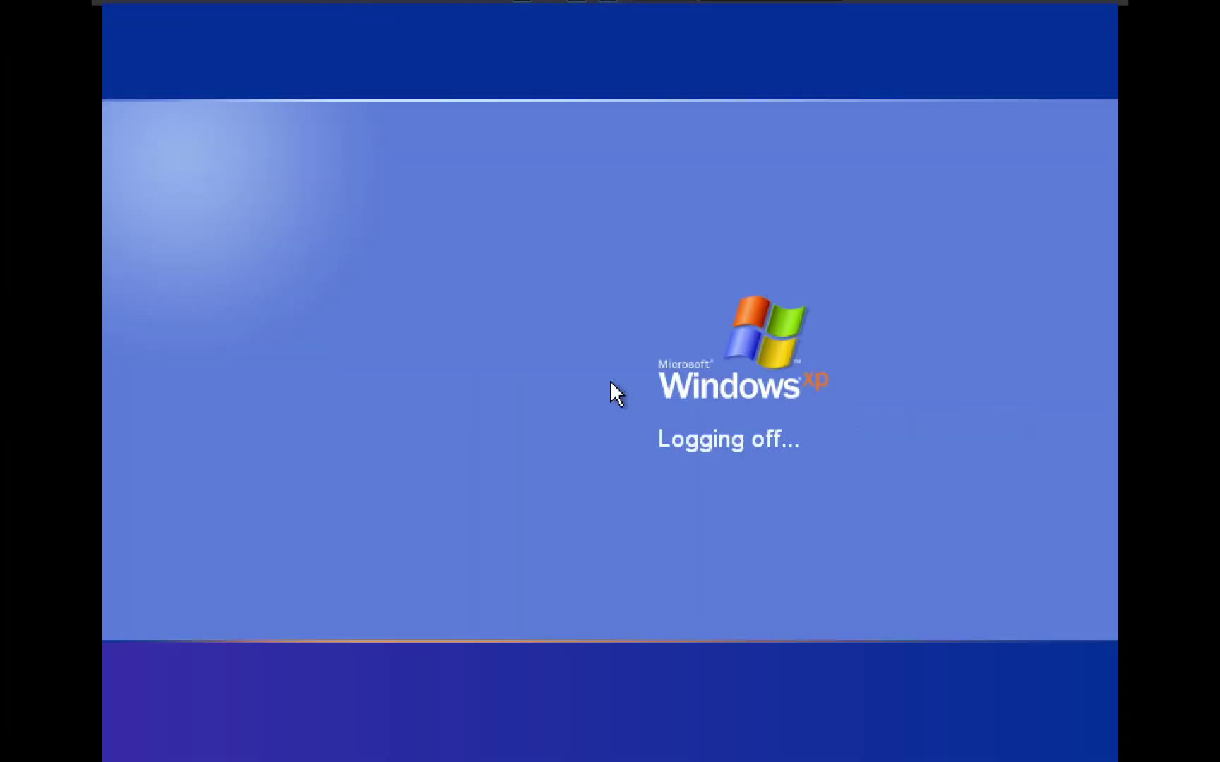
mouse_move(392, 6)
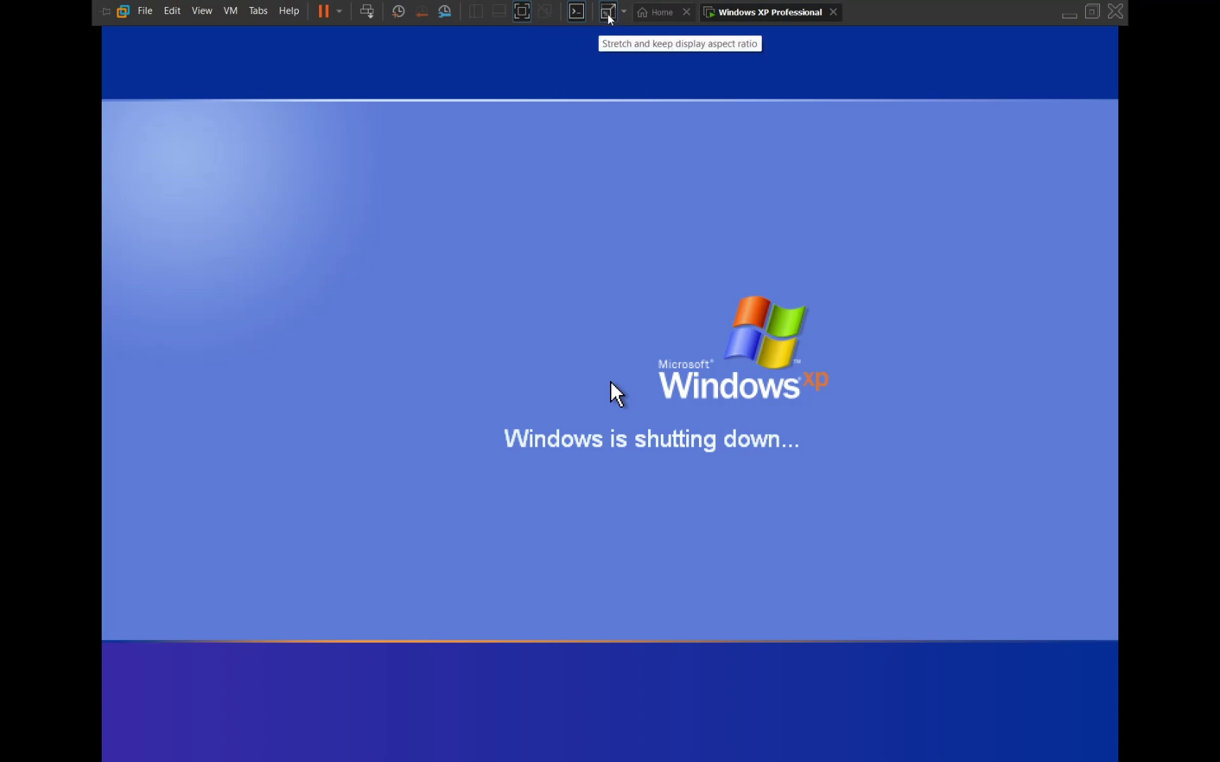
left_click(624, 12)
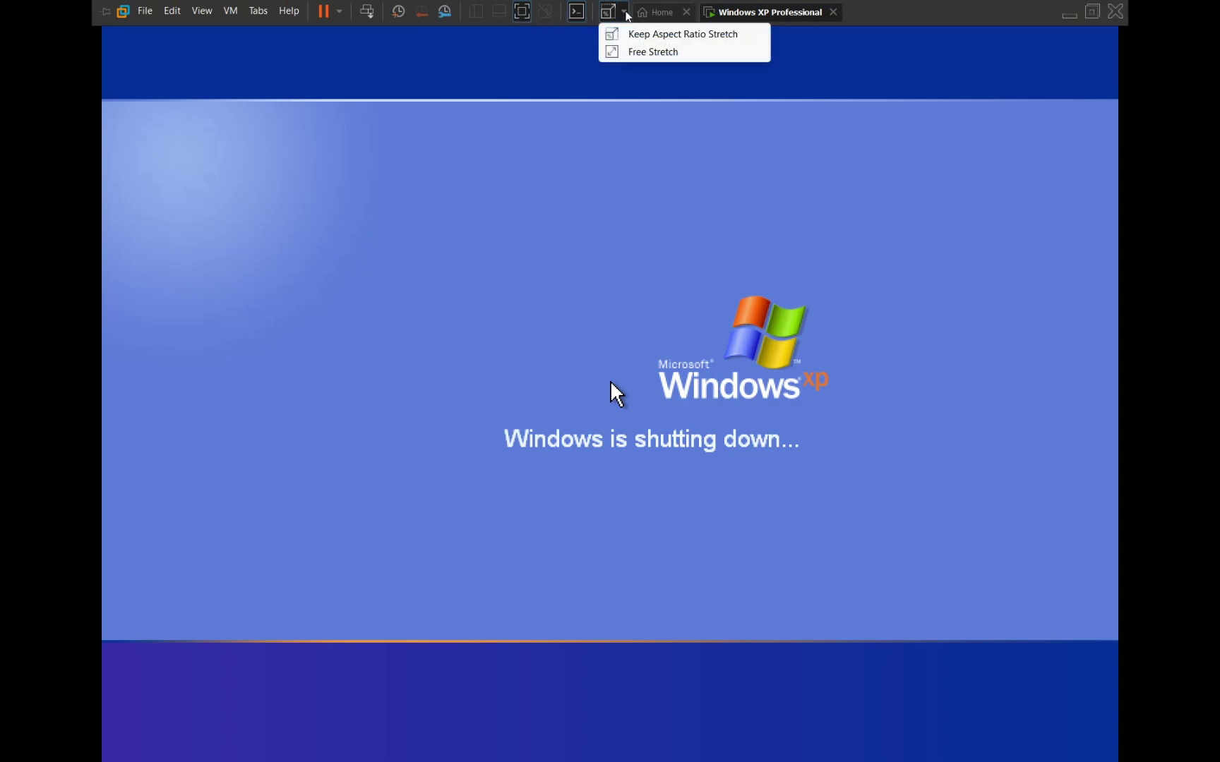
left_click(600, 17)
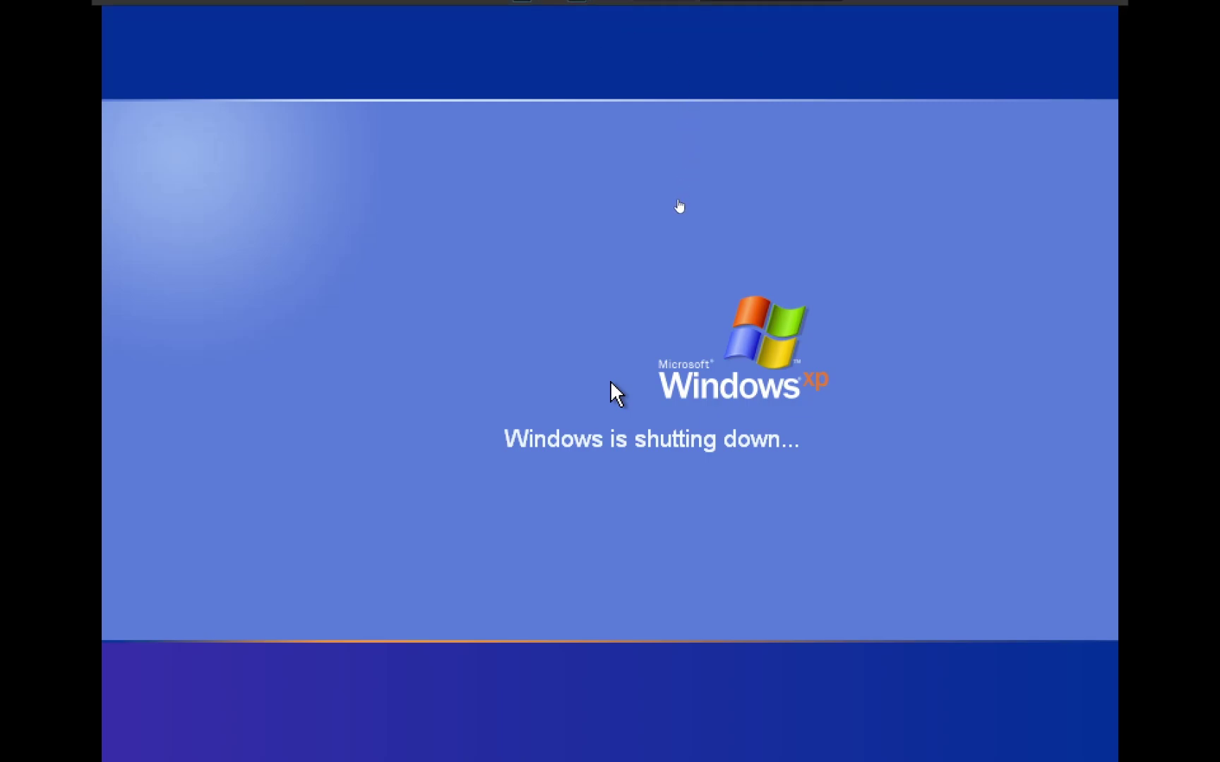
mouse_move(524, 5)
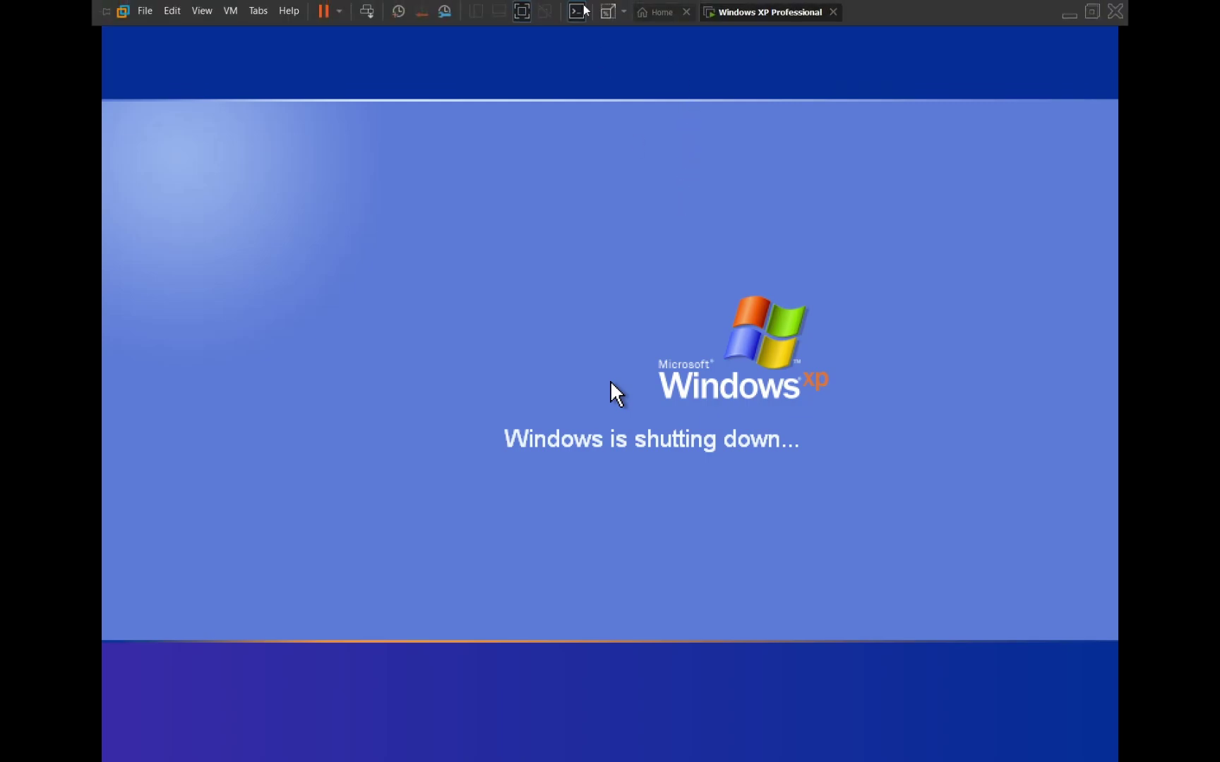
left_click(606, 11)
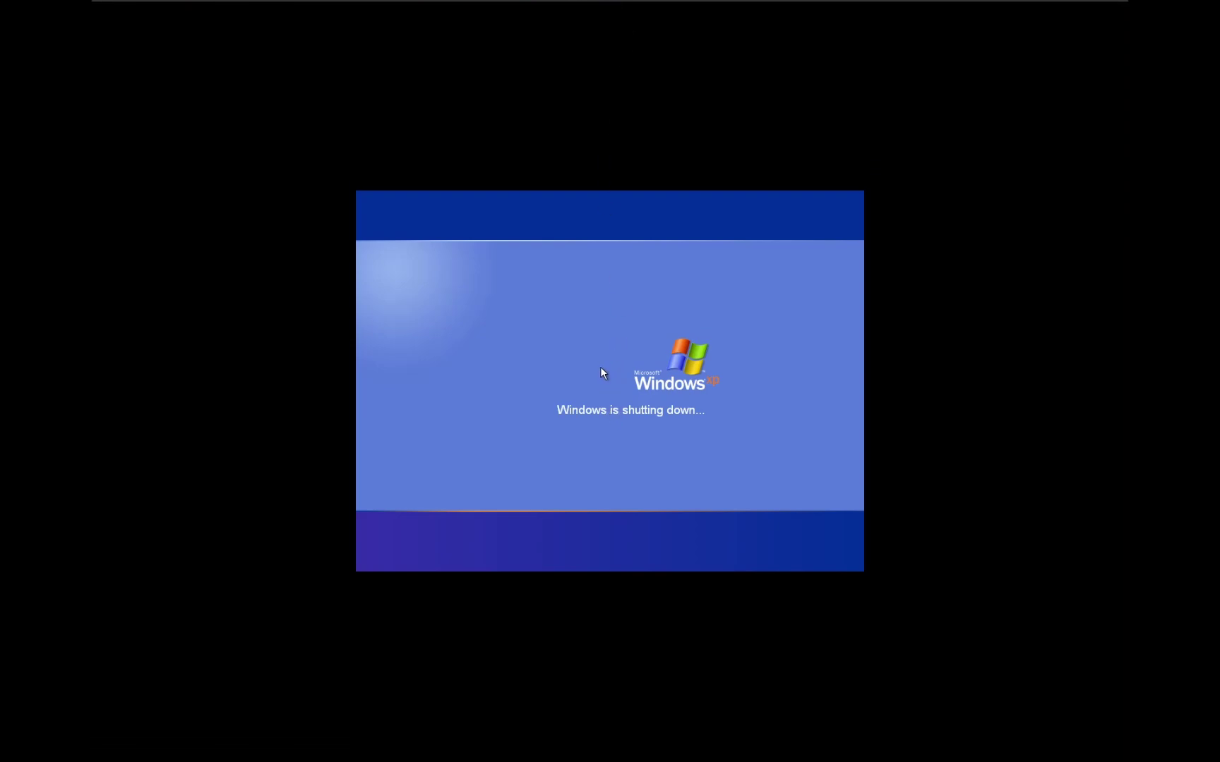
mouse_move(482, 5)
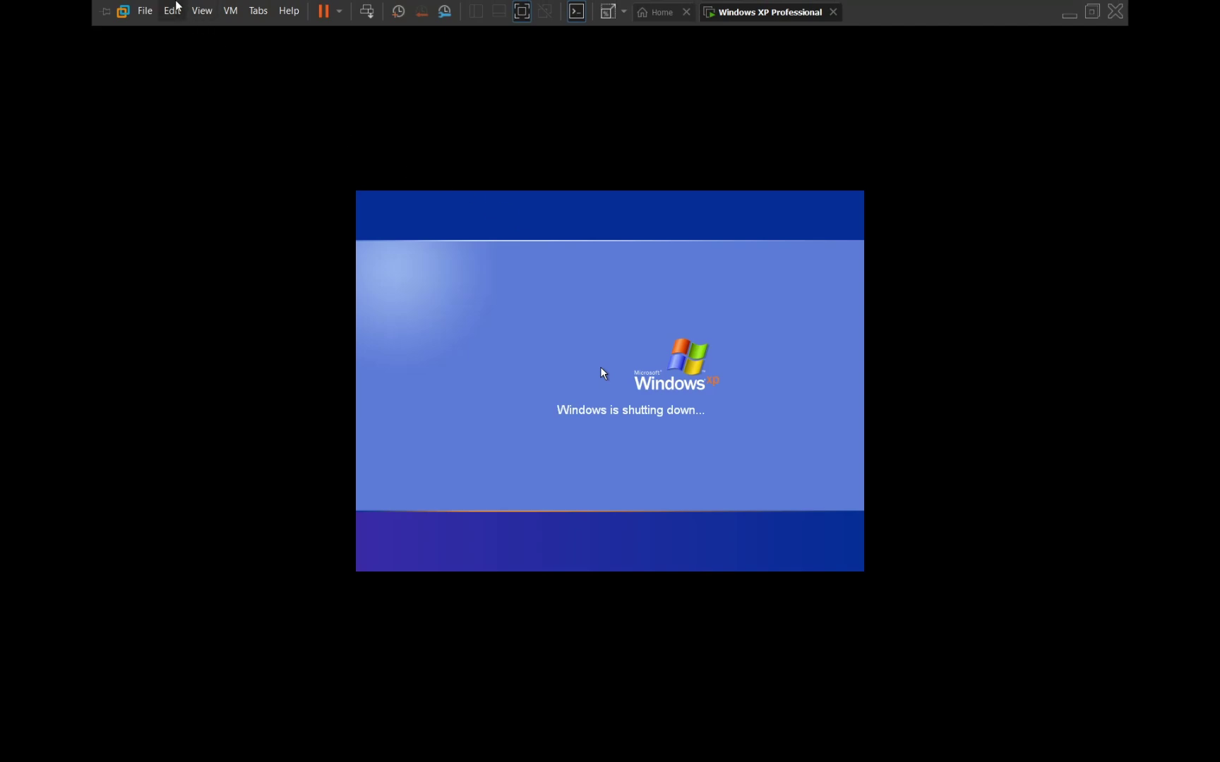
left_click(202, 11)
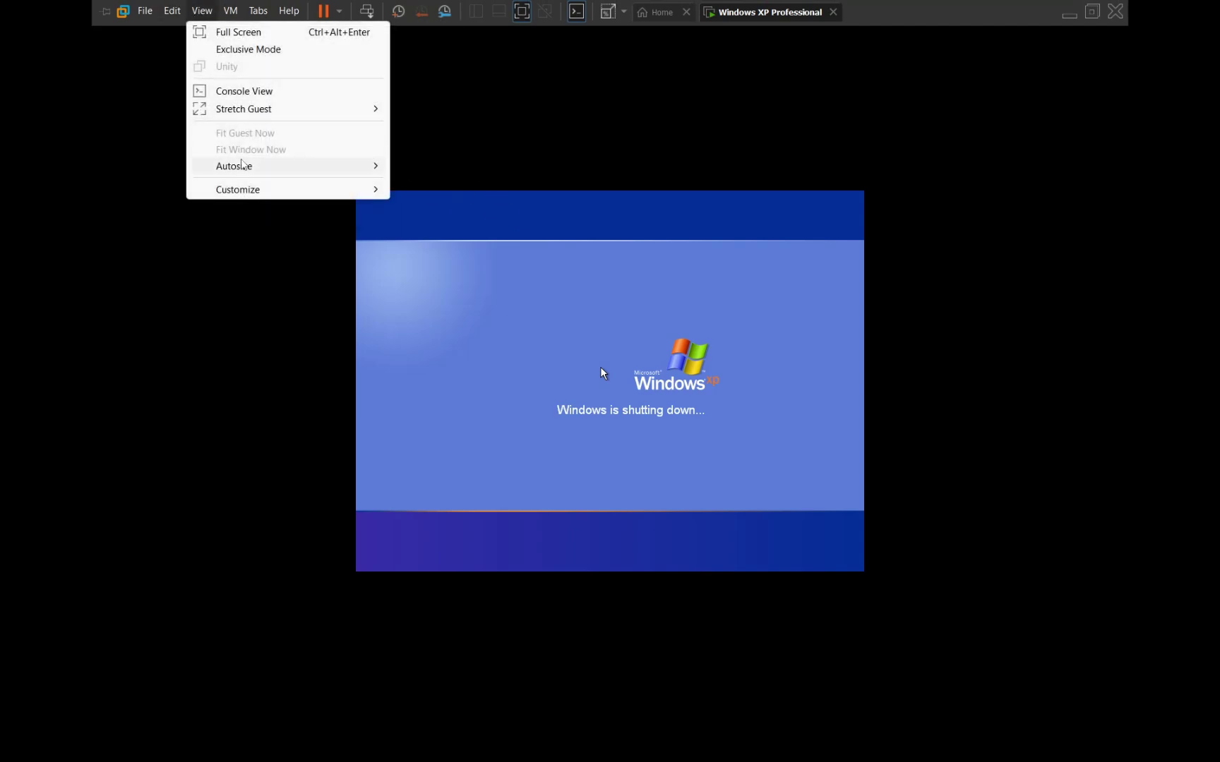
mouse_move(241, 164)
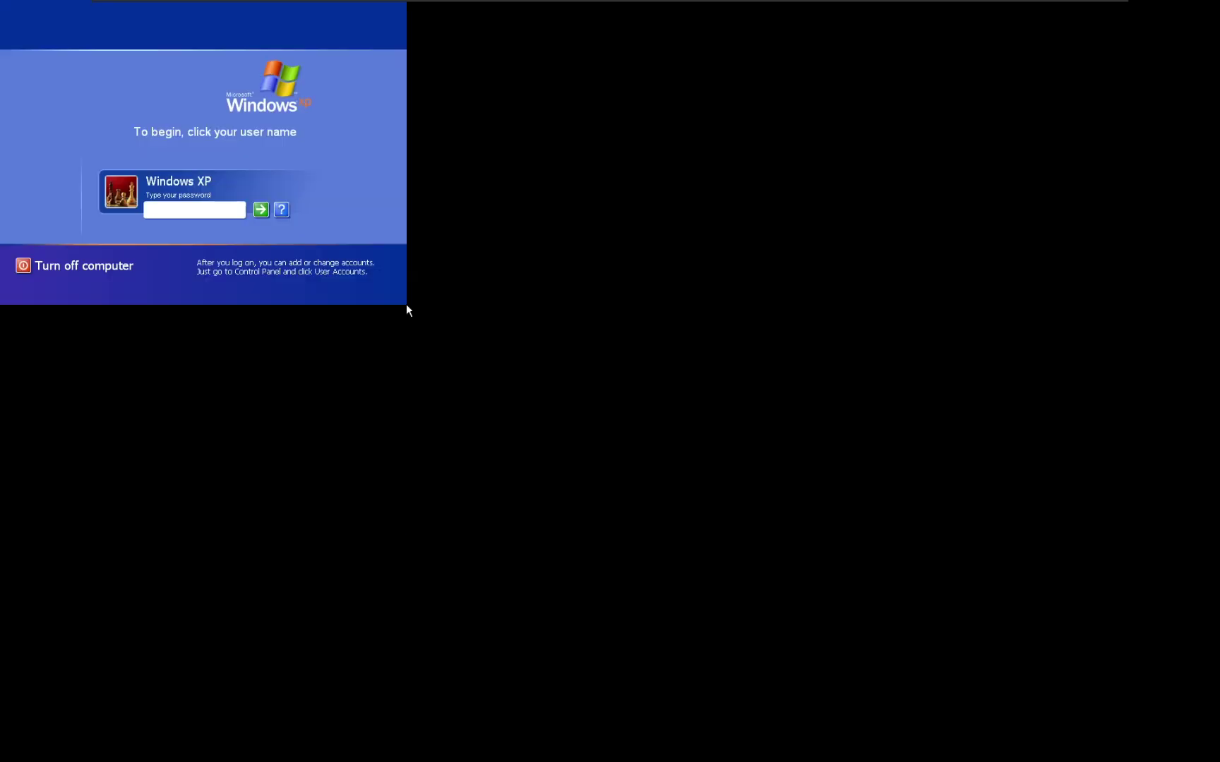
Enter the account password at the XP logon box and sign in.
type("********")
key("Return")
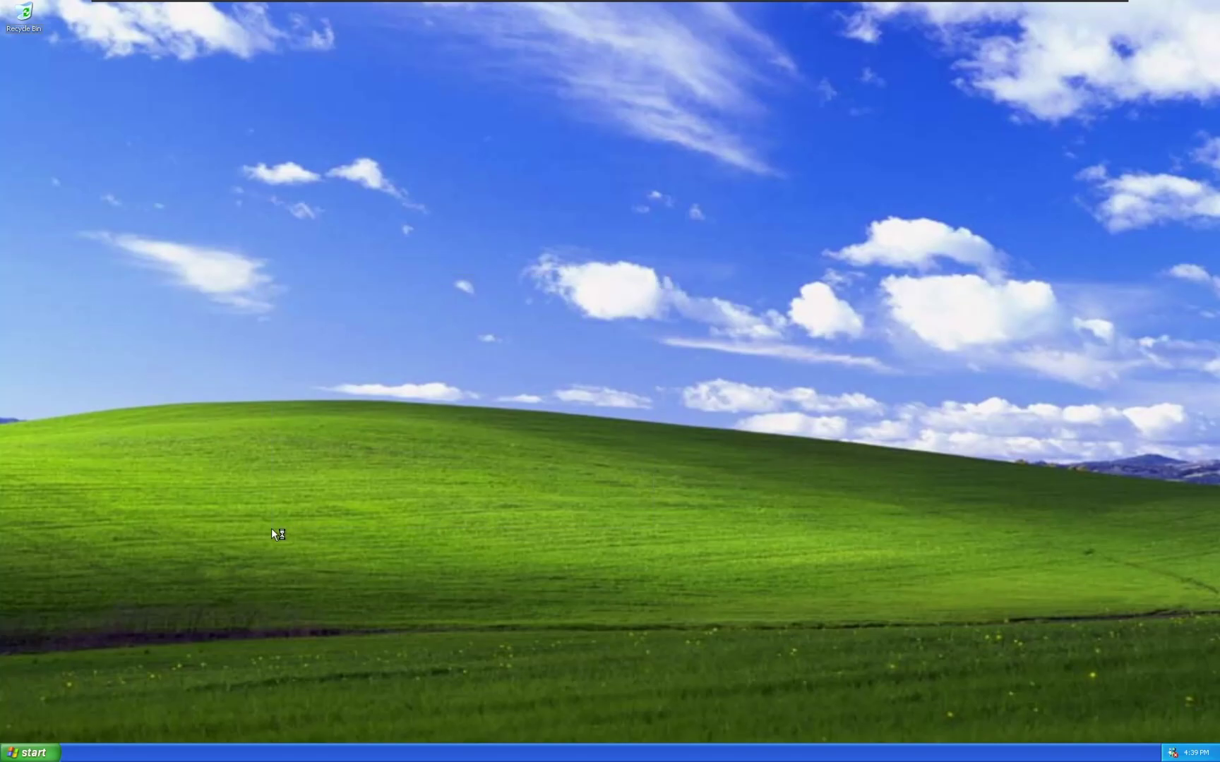
Open System Properties from My Computer and run winver to show the Windows version.
left_click(35, 753)
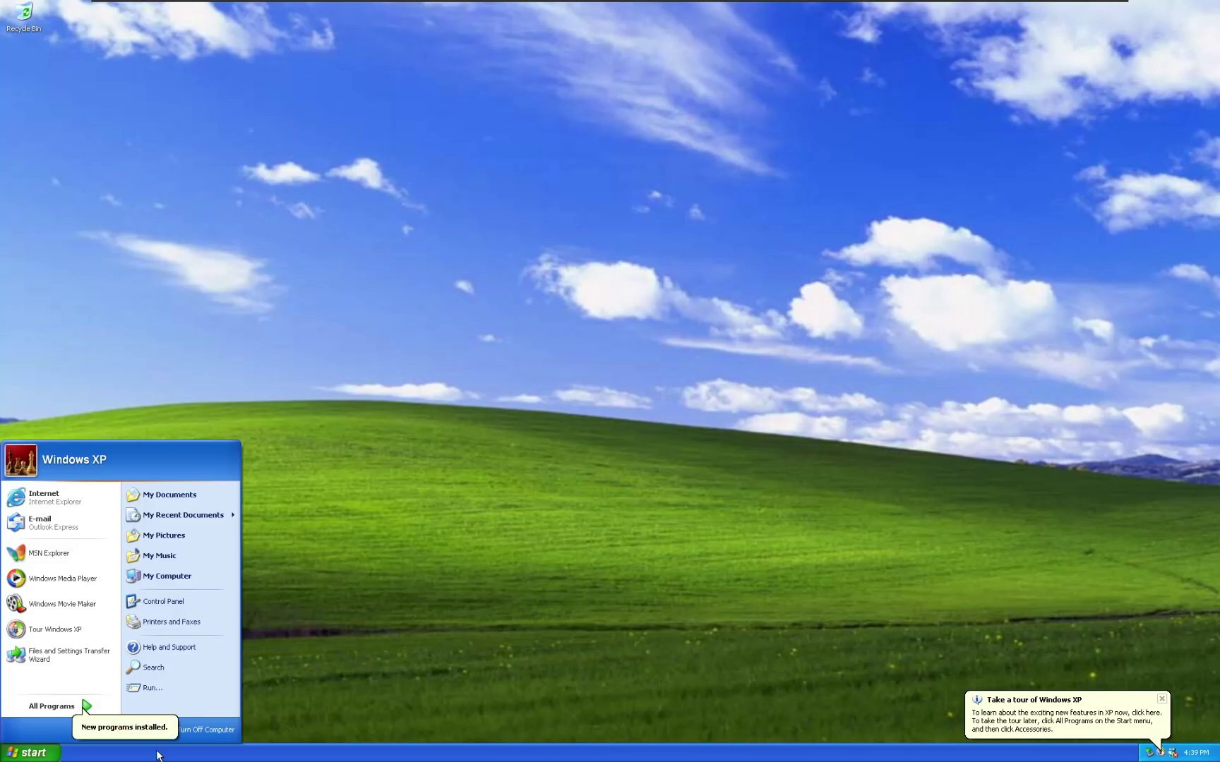
right_click(156, 572)
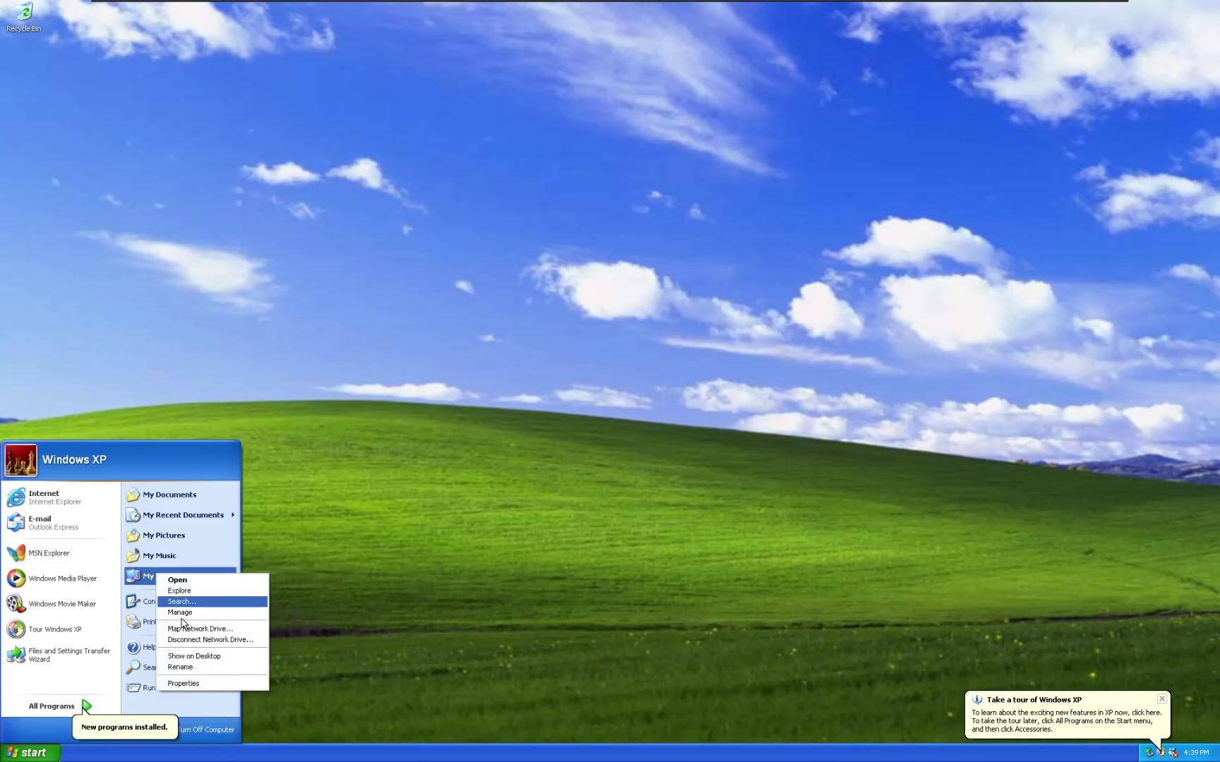
left_click(207, 683)
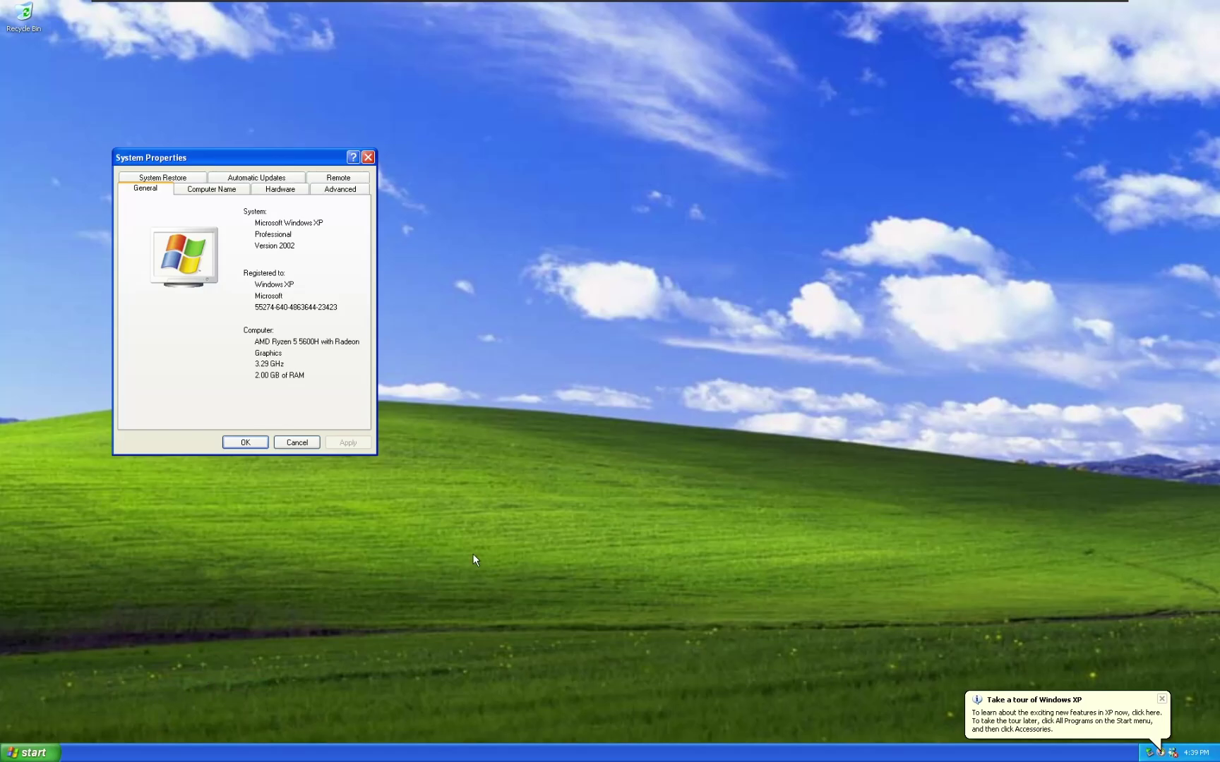
key("super+r")
type("winver")
key("Return")
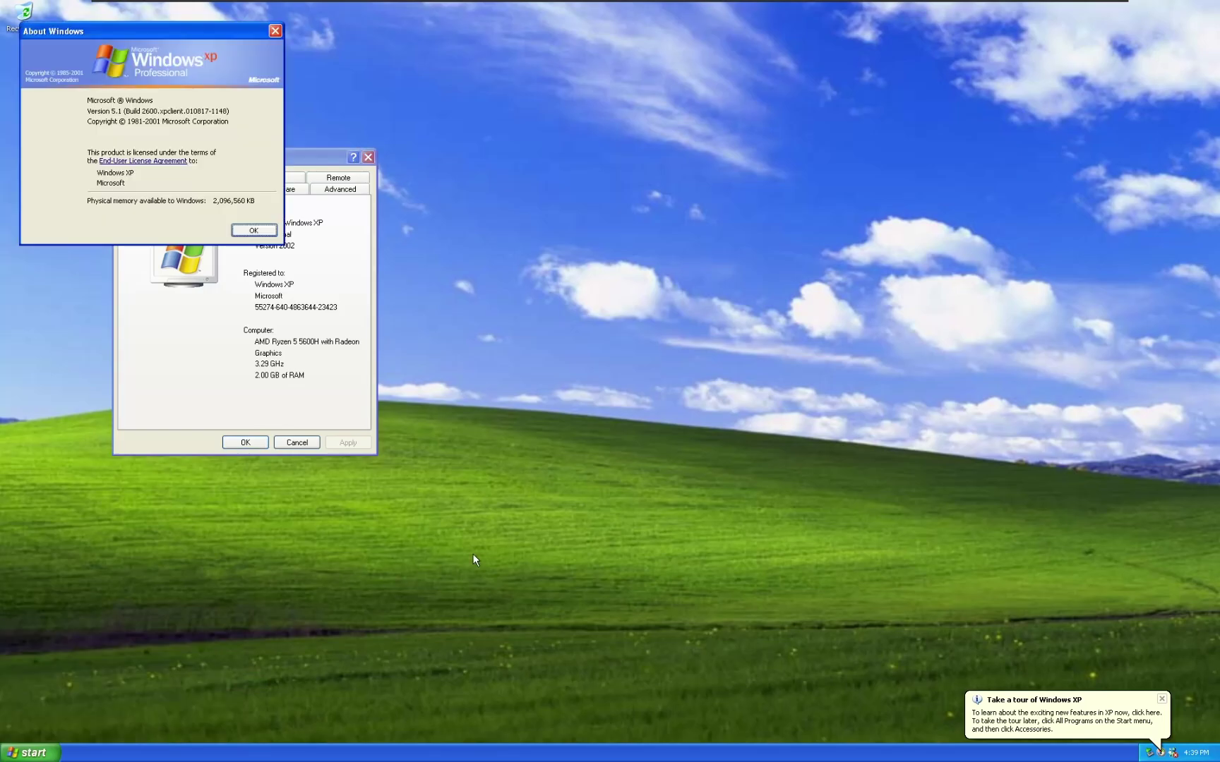
left_click_drag(195, 29, 594, 203)
Bring System Properties back to the front and close the About Windows dialog.
left_click(201, 11)
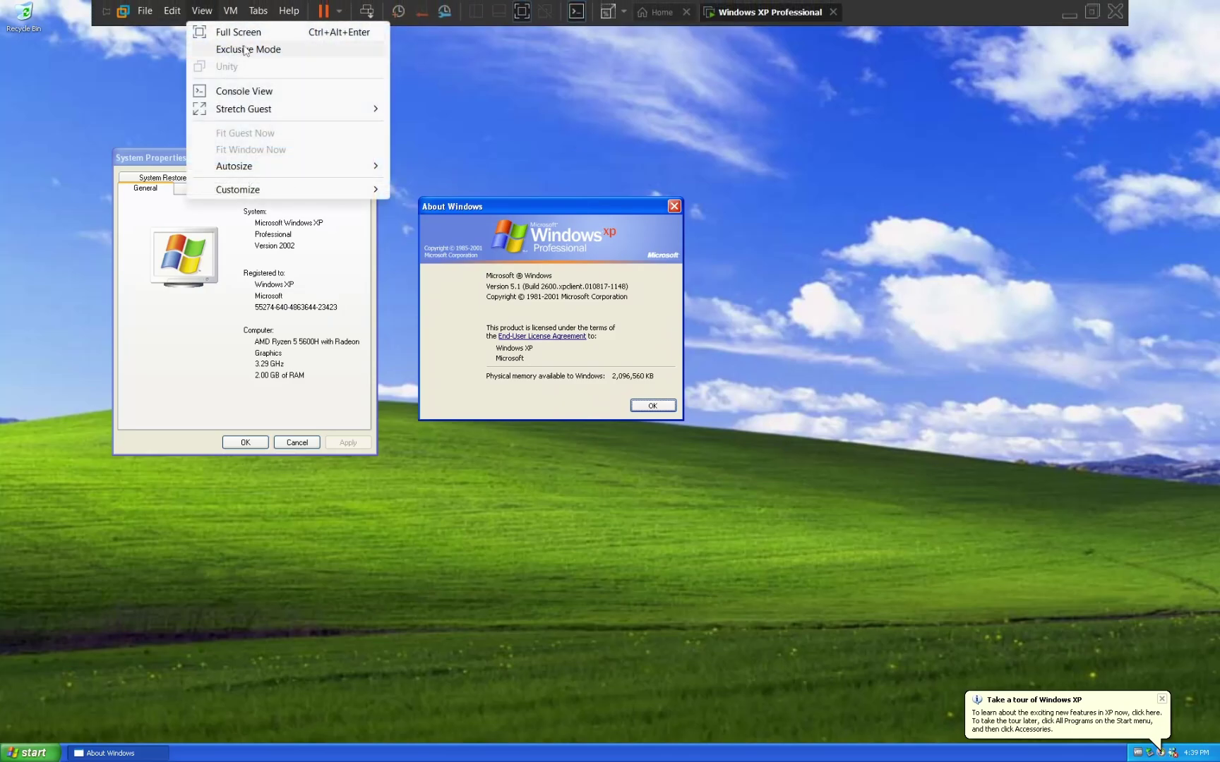
left_click(294, 90)
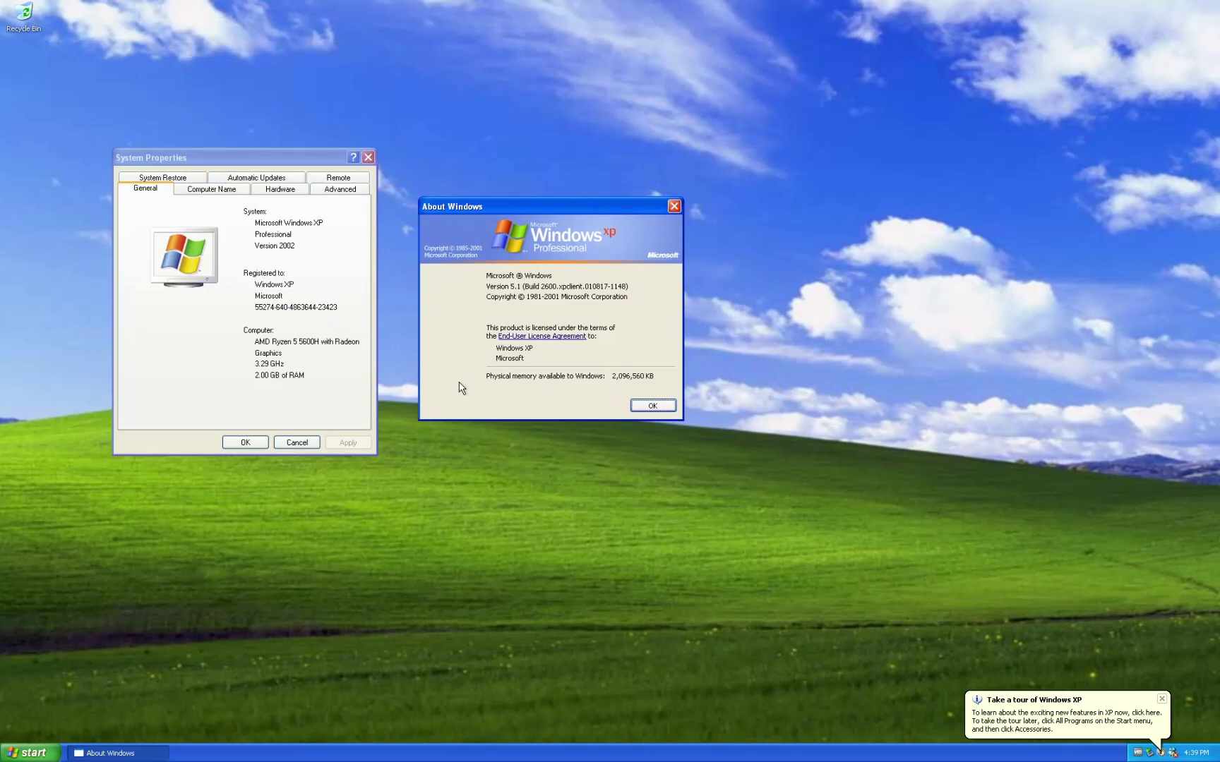
left_click(320, 374)
left_click(488, 389)
left_click(331, 396)
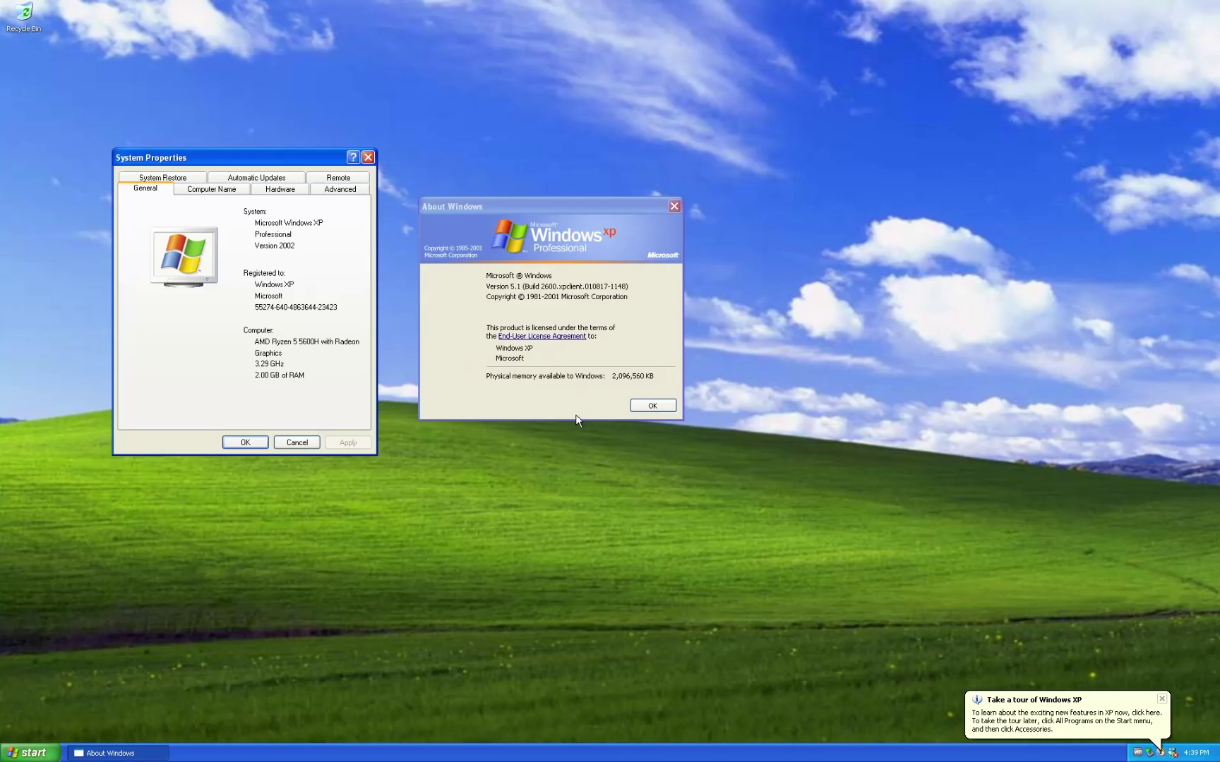
left_click(652, 404)
Close System Properties and open All Programs from the XP Start menu.
left_click(245, 443)
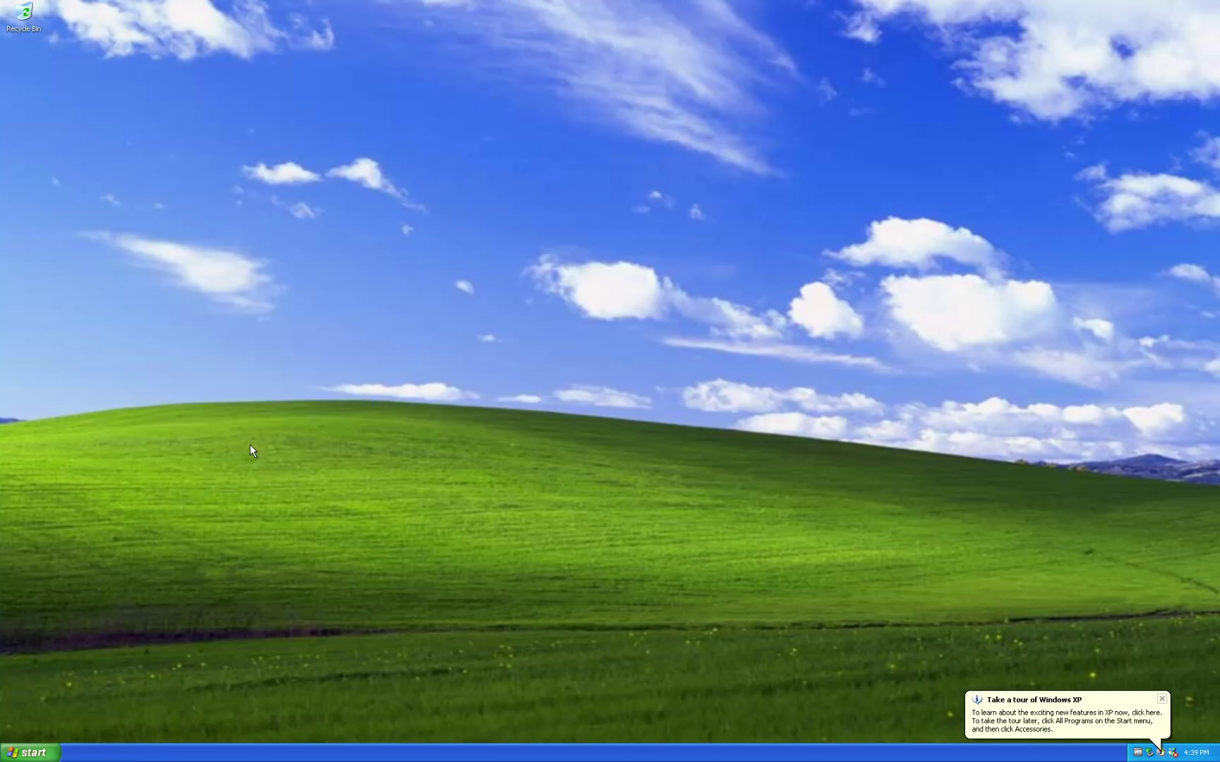
left_click(29, 752)
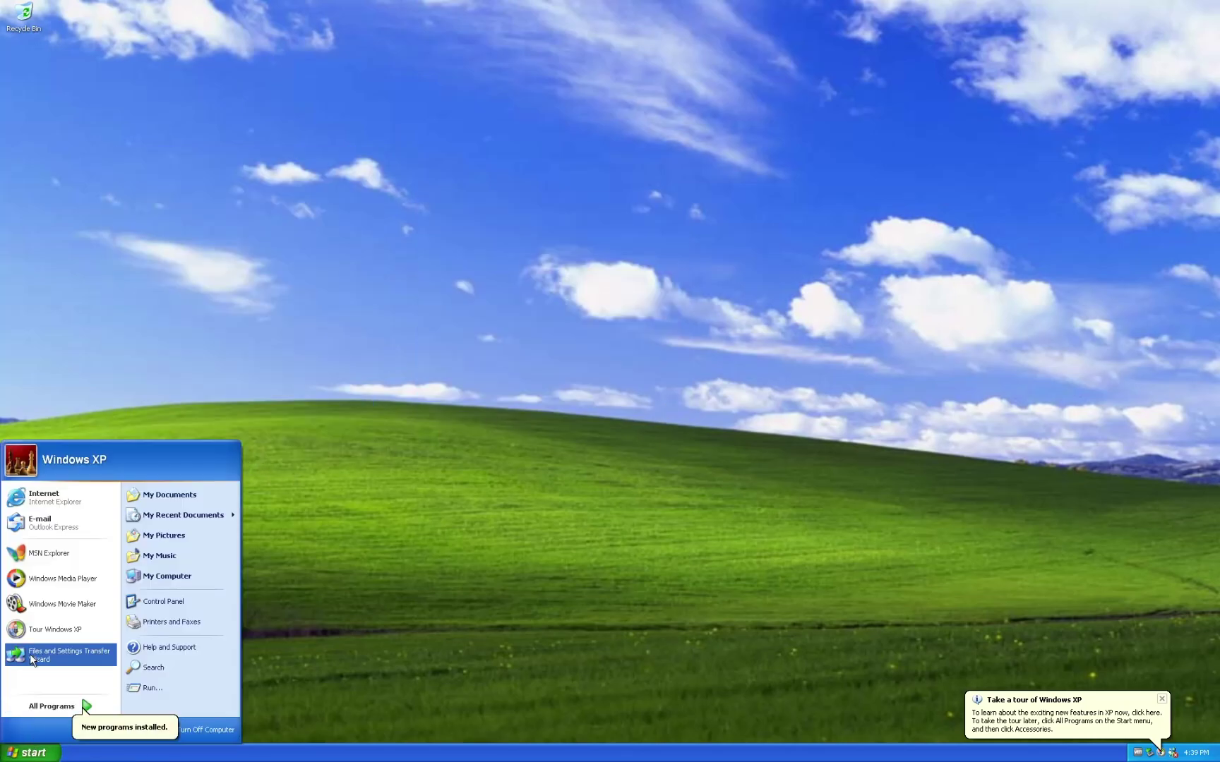
left_click(54, 704)
Launch Tour Windows XP and cancel the tour wizard.
mouse_move(120, 591)
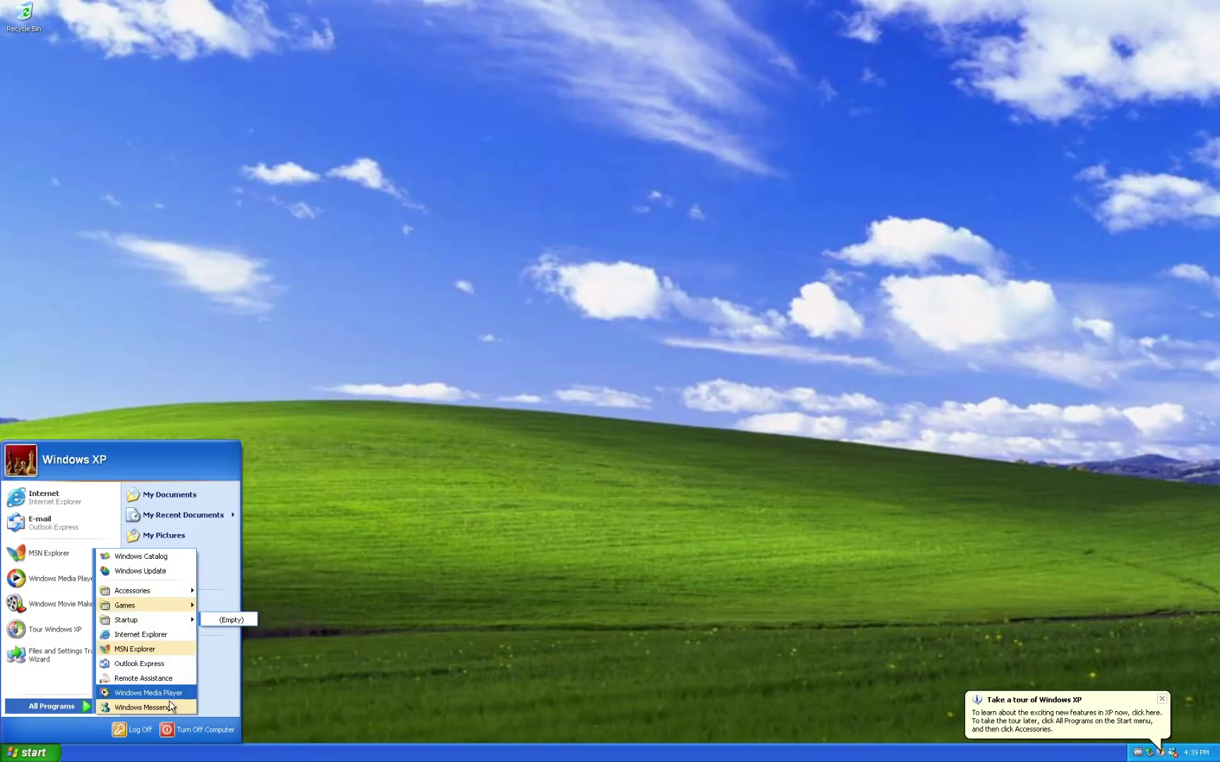
left_click(76, 707)
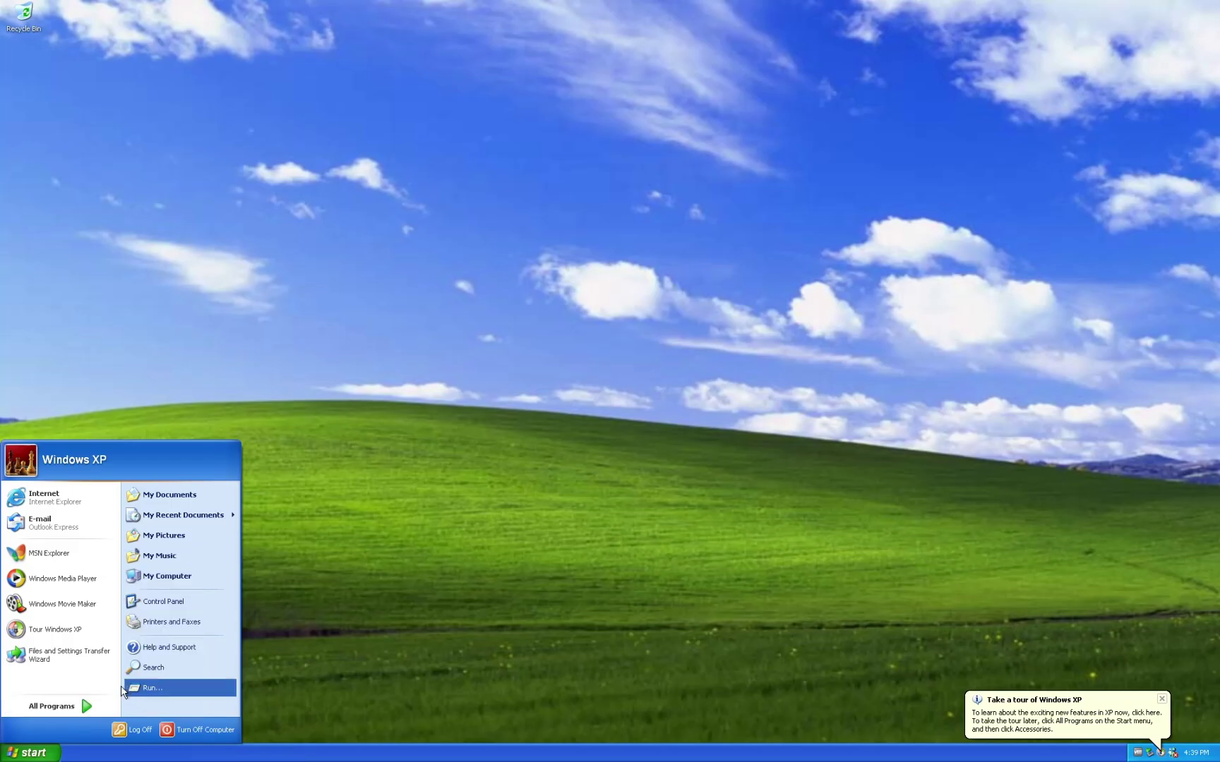
left_click(76, 629)
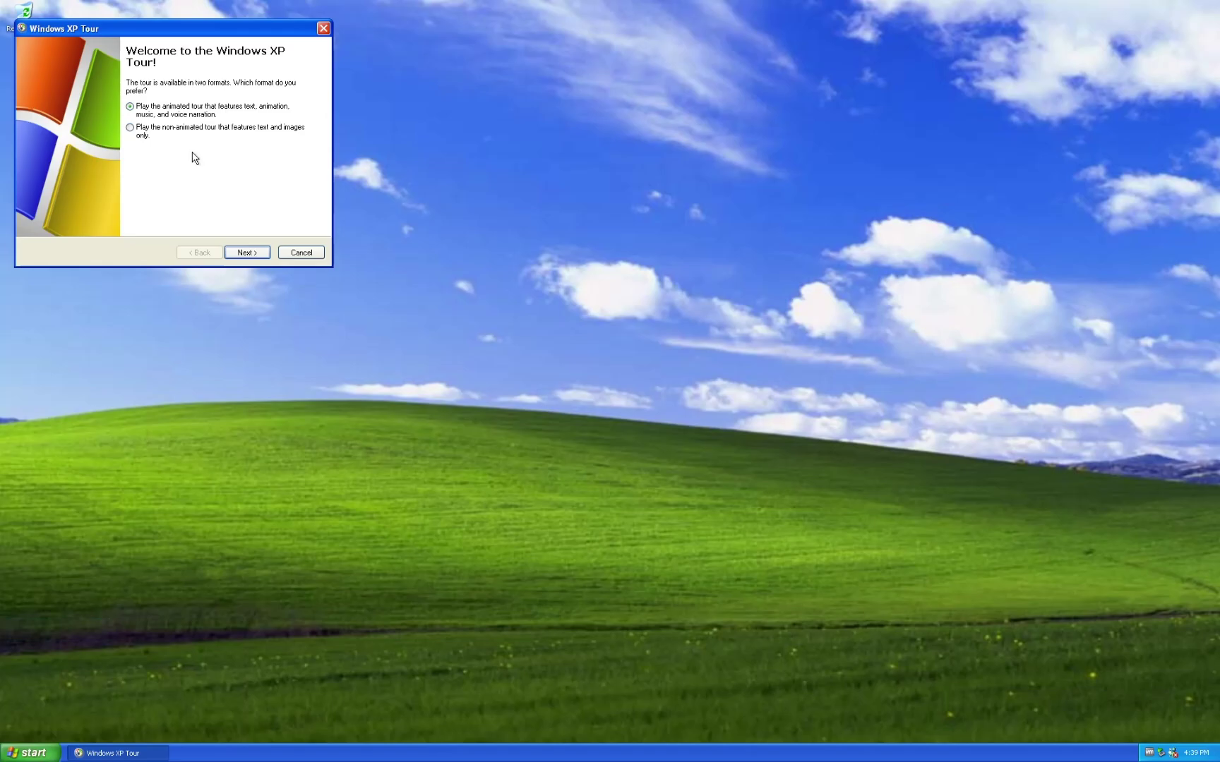
left_click(303, 254)
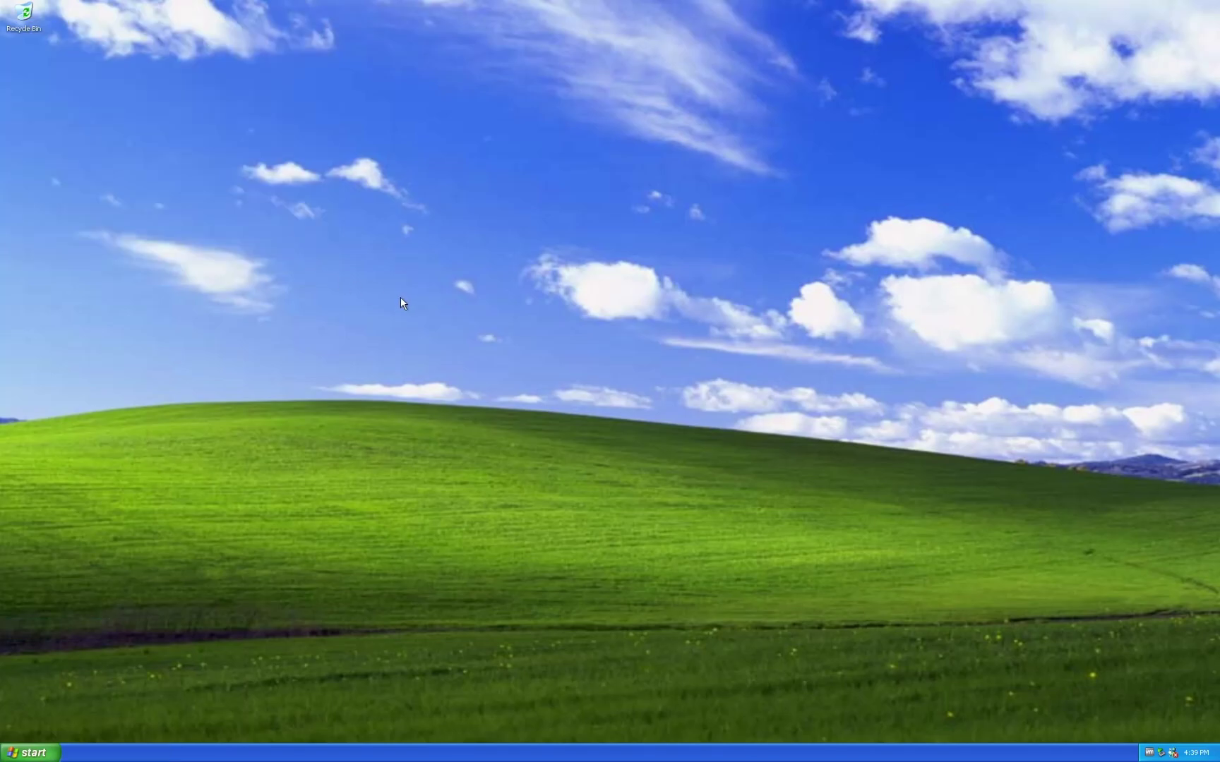
left_click(31, 752)
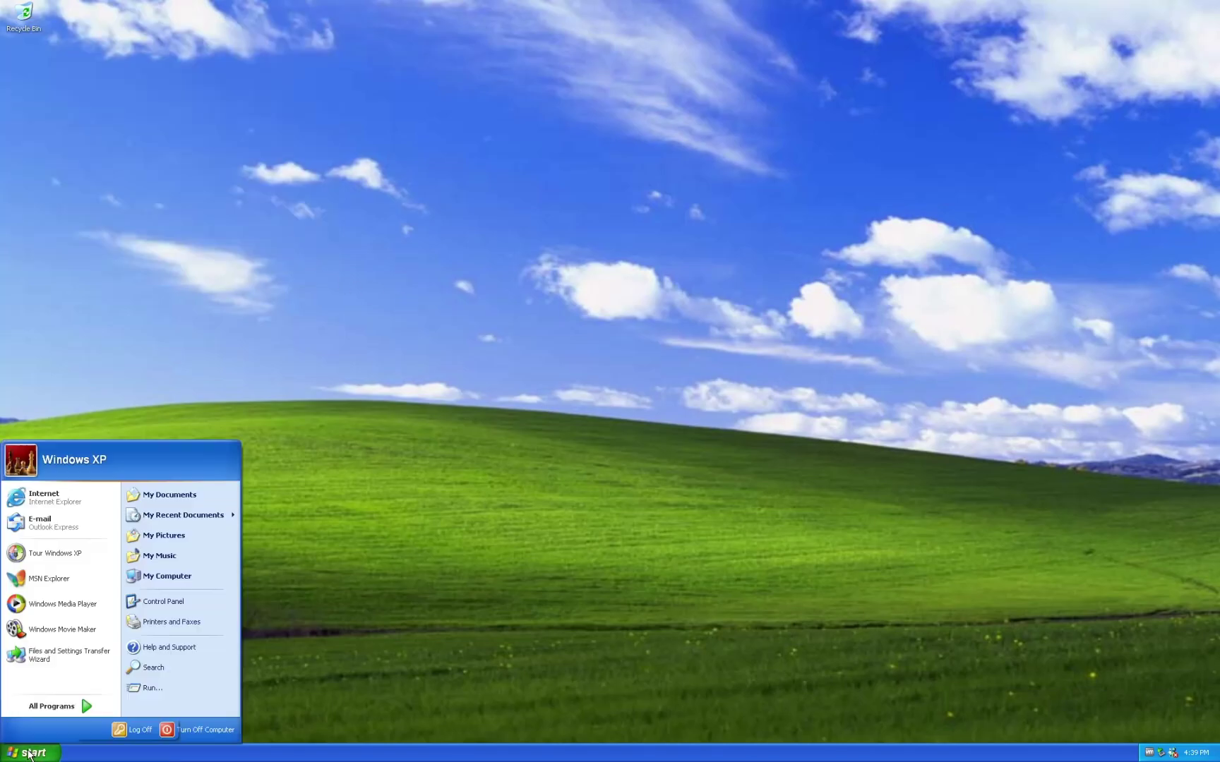
left_click(192, 602)
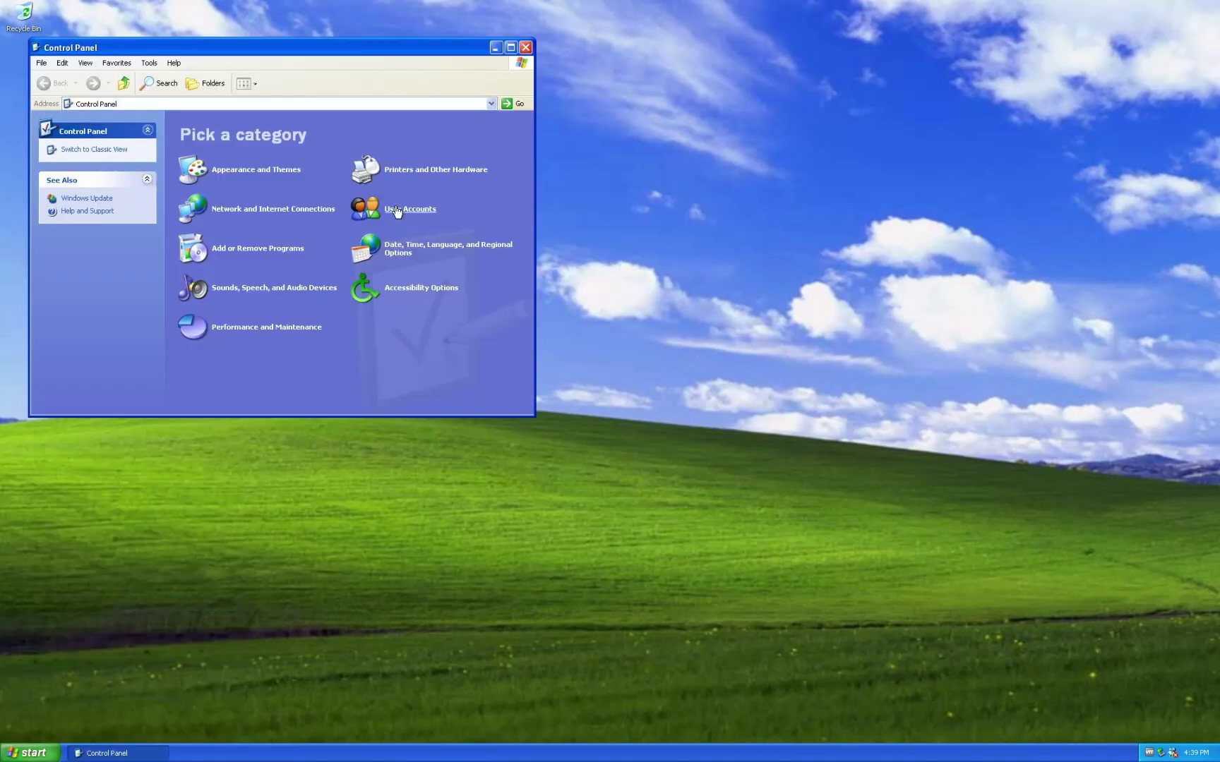
left_click(109, 150)
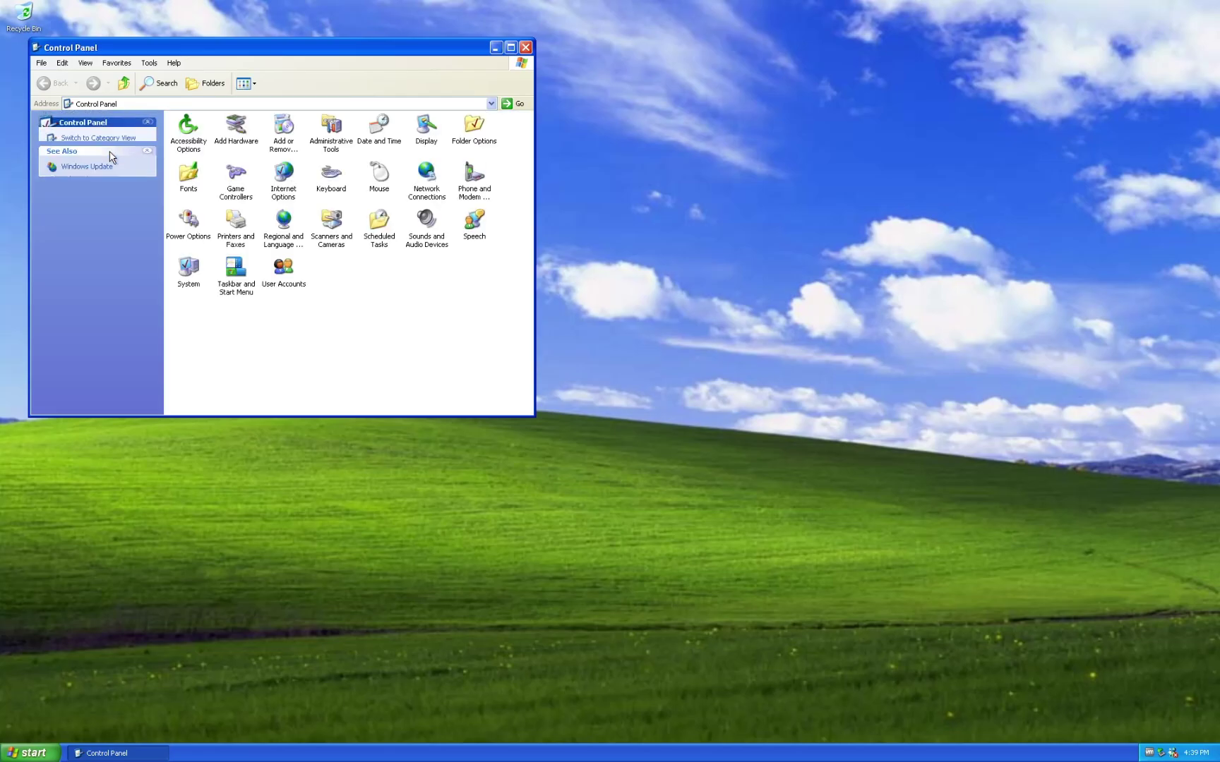
left_click(184, 137)
left_click(237, 145)
left_click(284, 272)
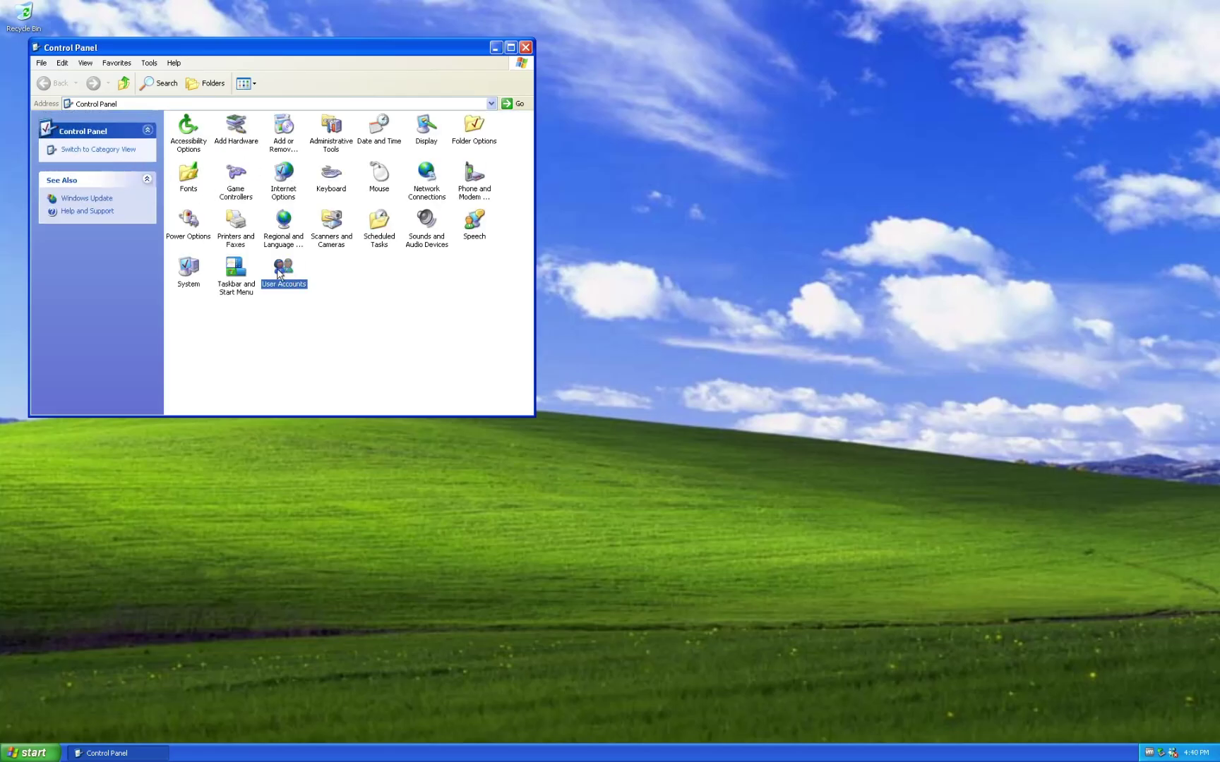
left_click(130, 151)
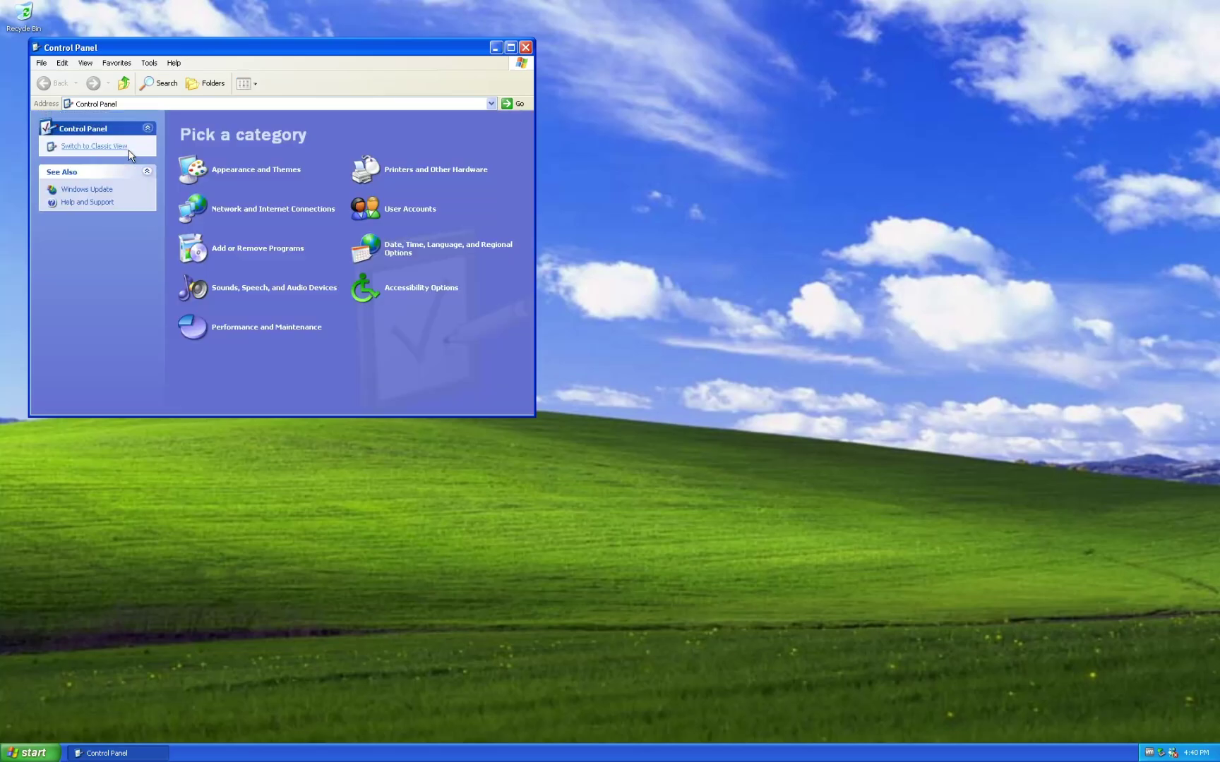
left_click(523, 48)
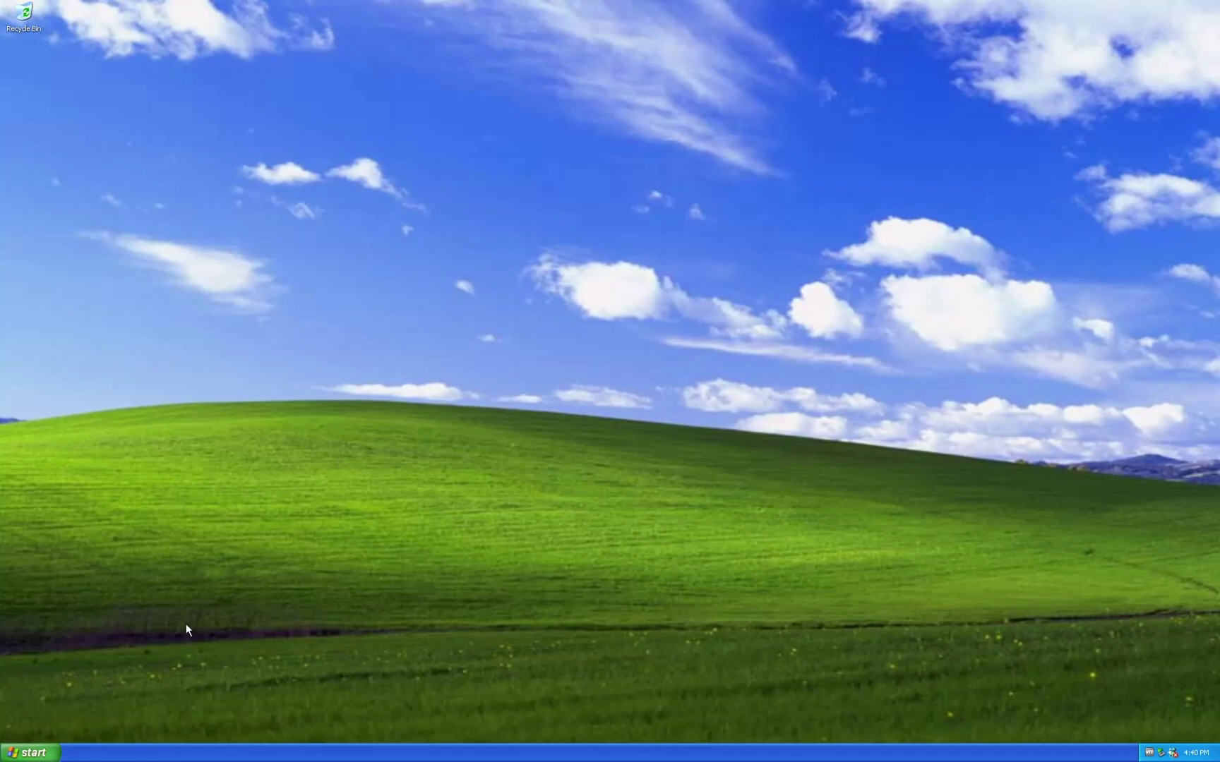
Log off Windows XP and log back in with the account password.
left_click(32, 753)
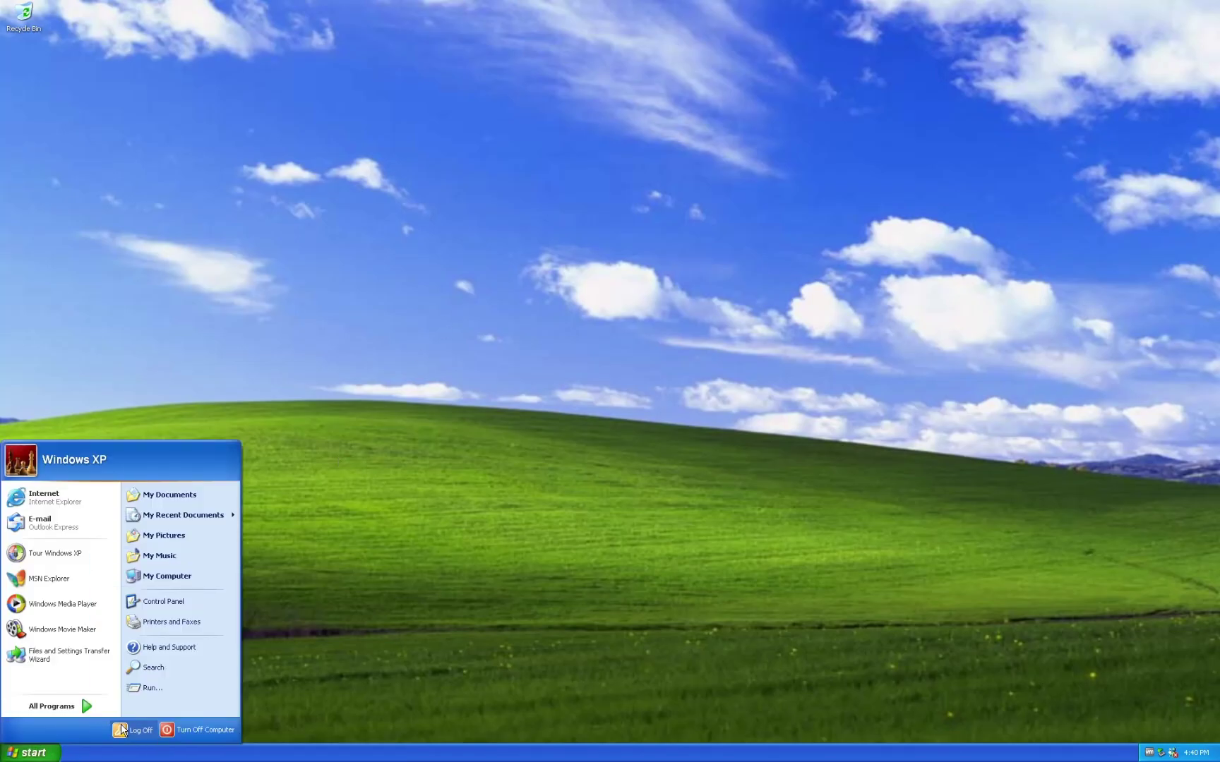
left_click(123, 727)
left_click(573, 275)
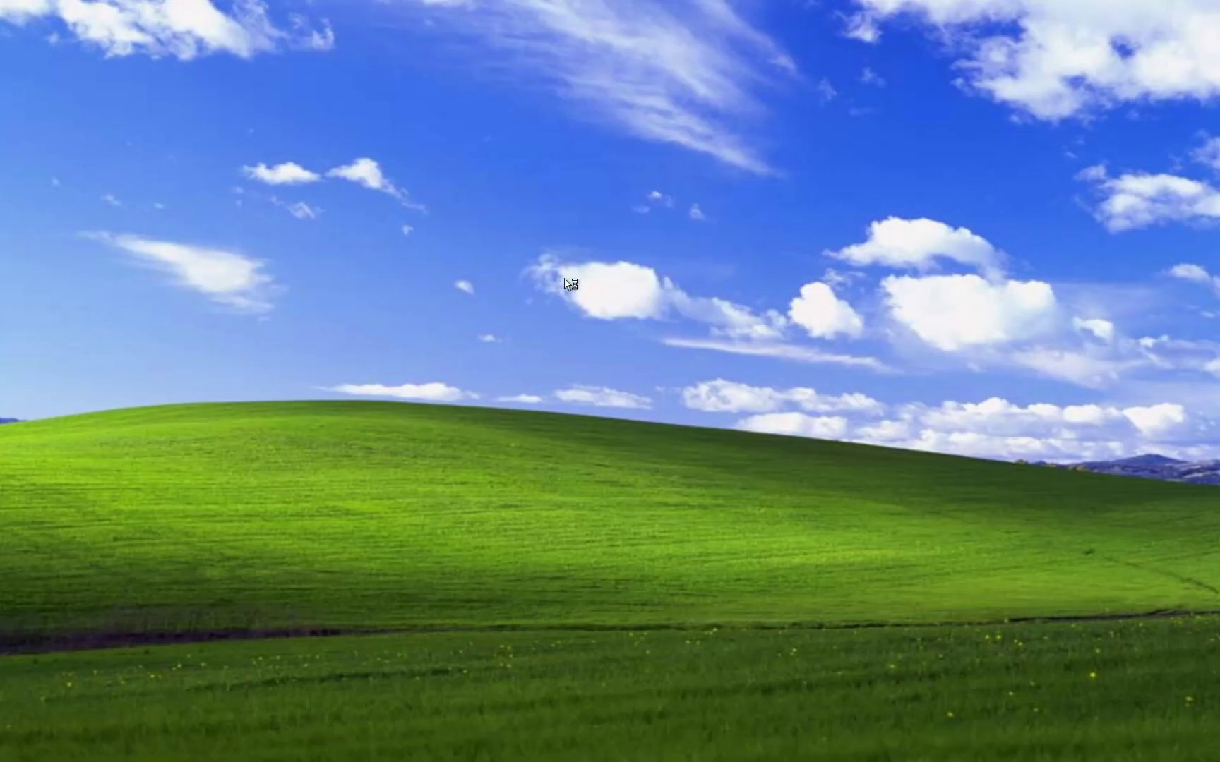
type("*********")
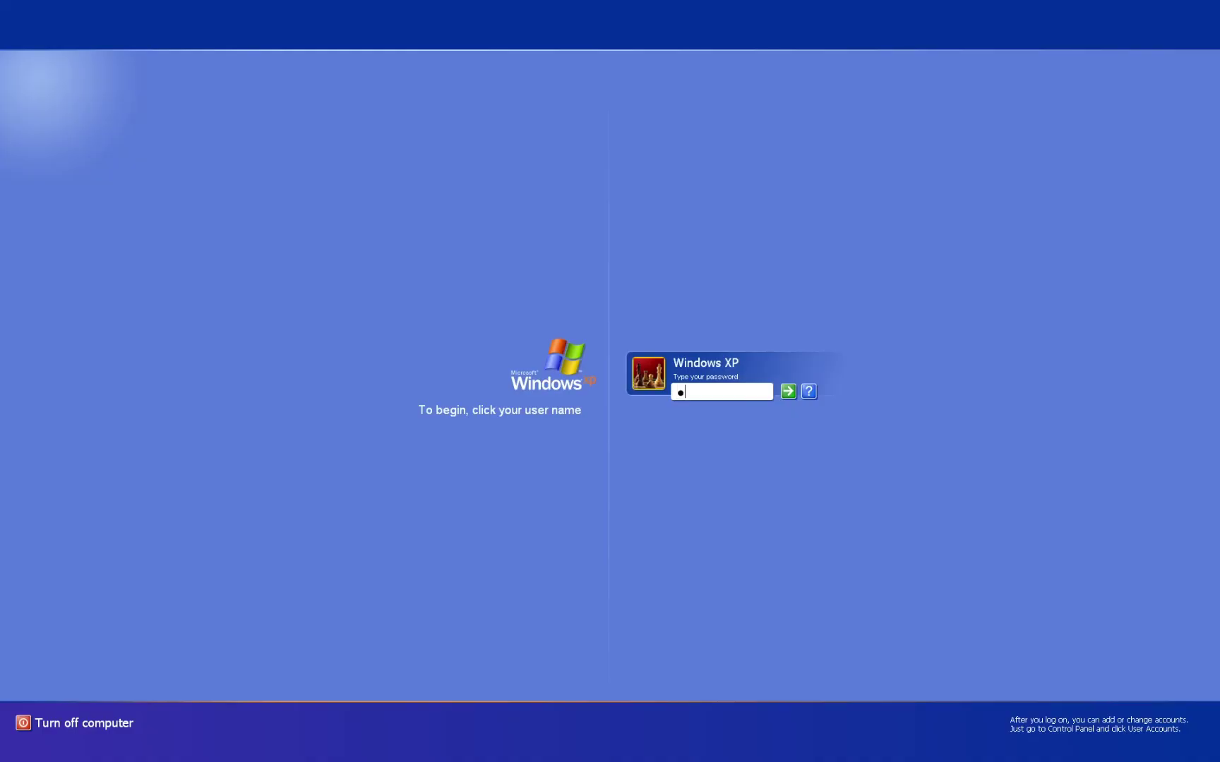
key("Return")
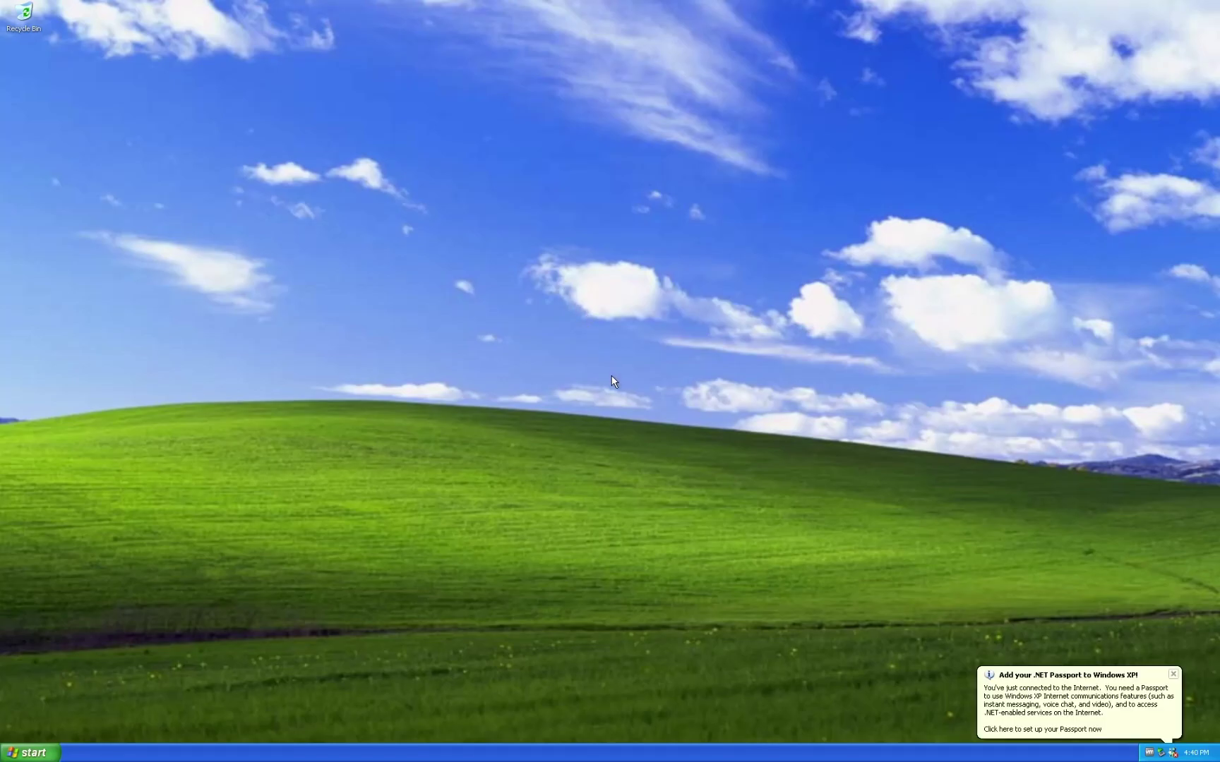
Take a VM snapshot named Snapshot 1, then leave full-screen mode.
mouse_move(536, 2)
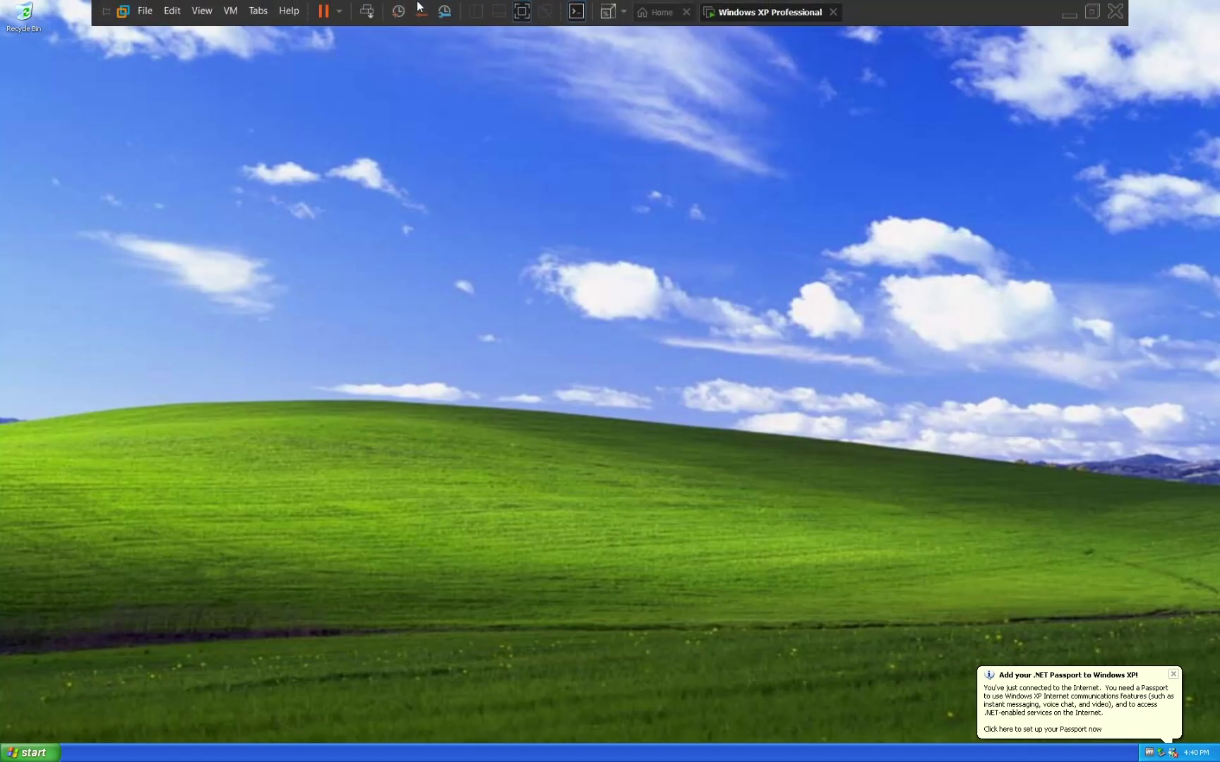
left_click(403, 9)
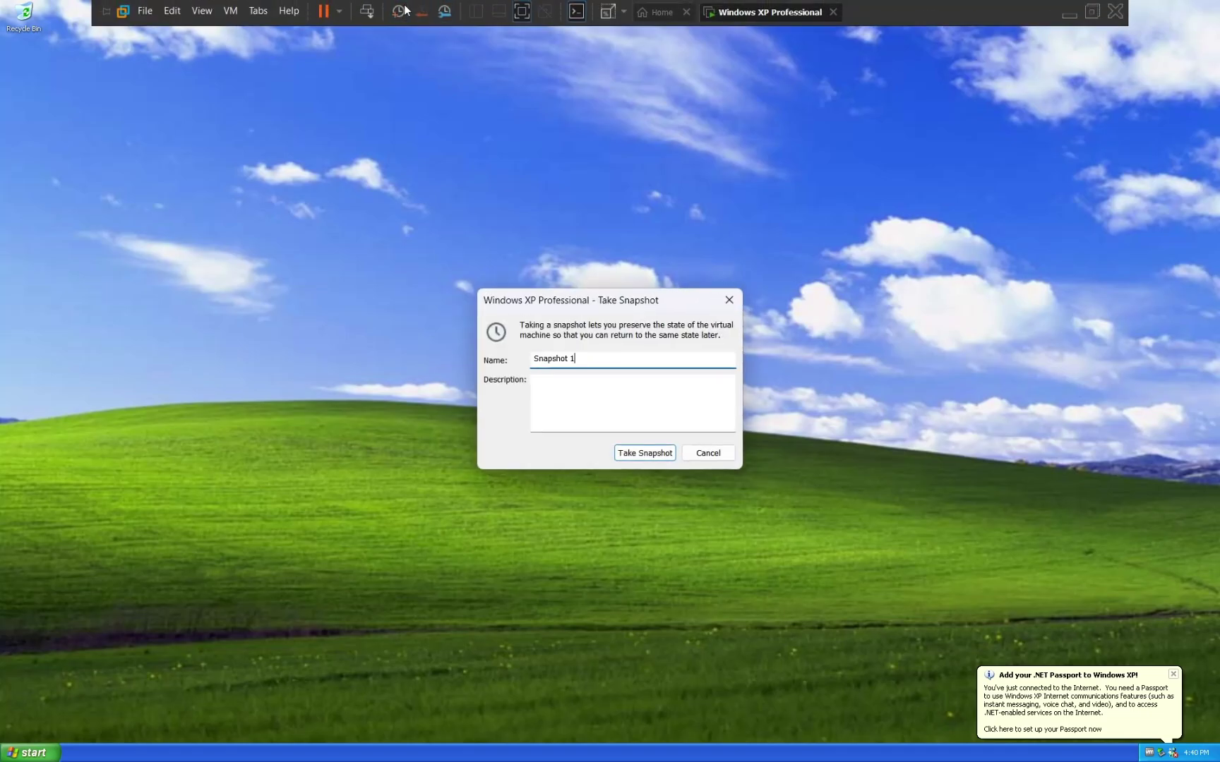
key("Return")
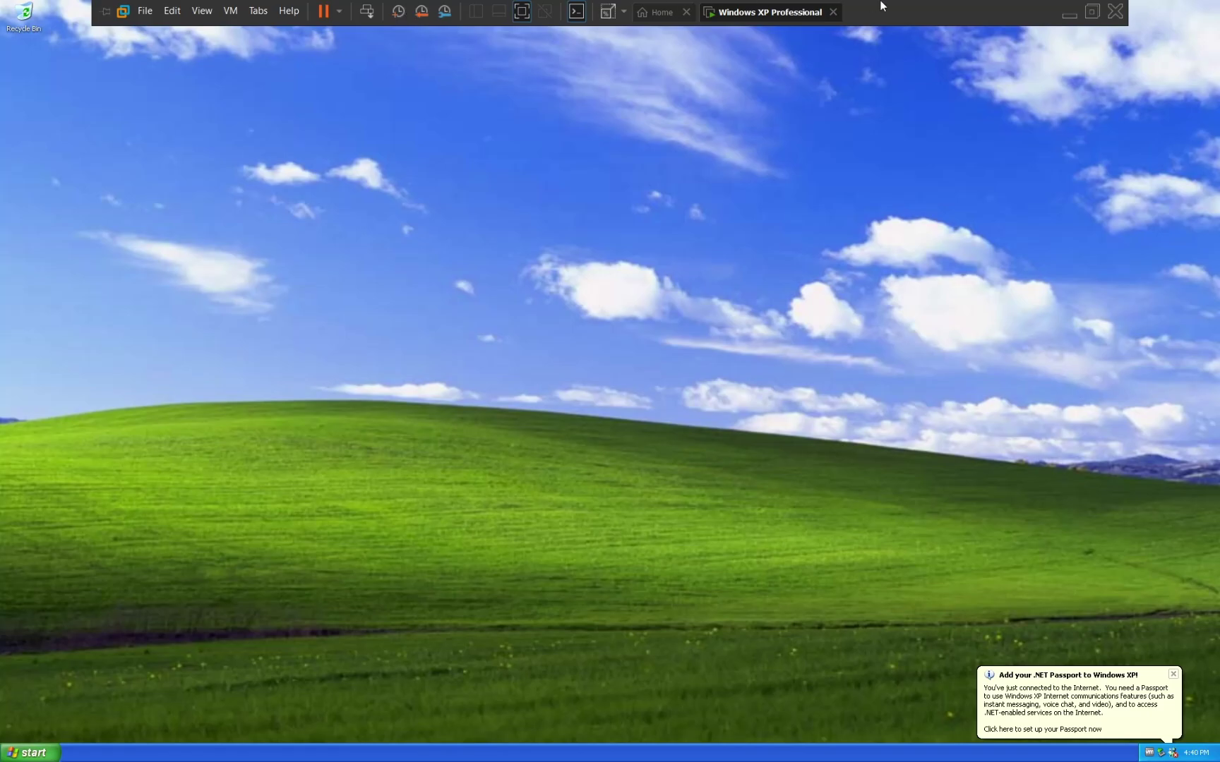
left_click(1094, 18)
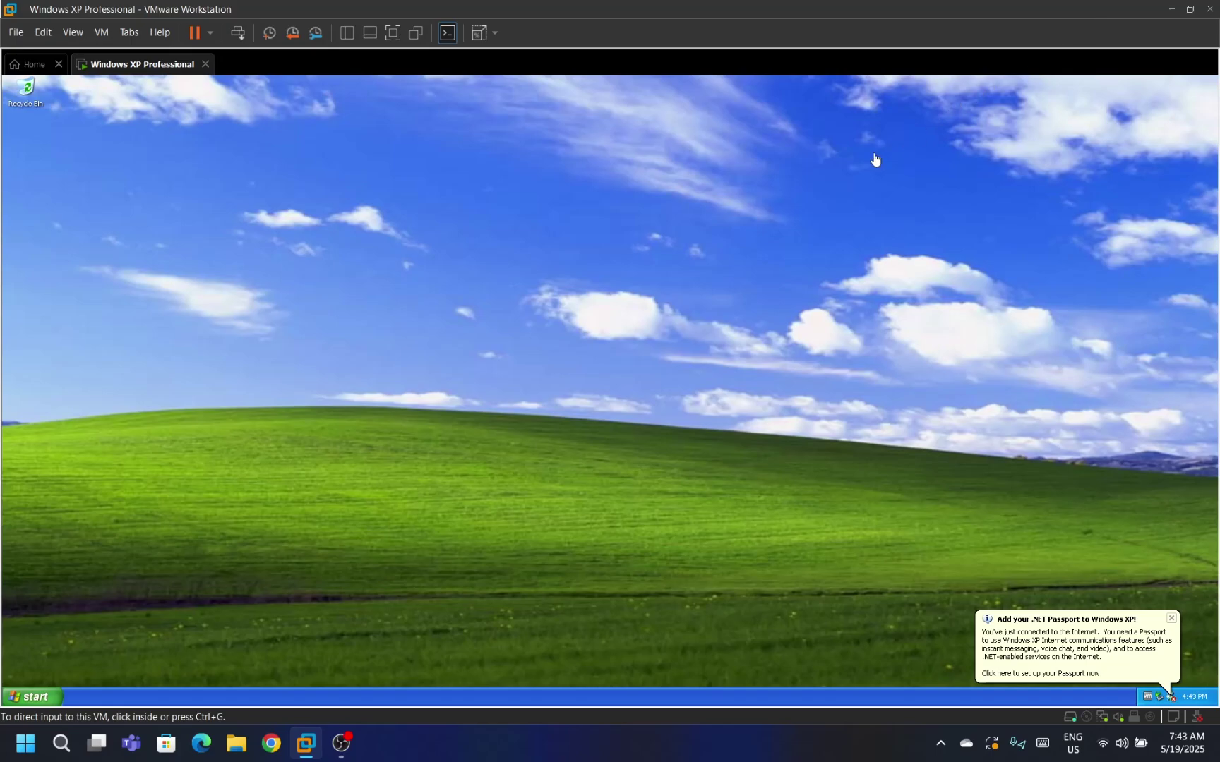
Turn off the XP guest via Start > Turn Off Computer in full screen, then return to windowed view.
left_click(393, 32)
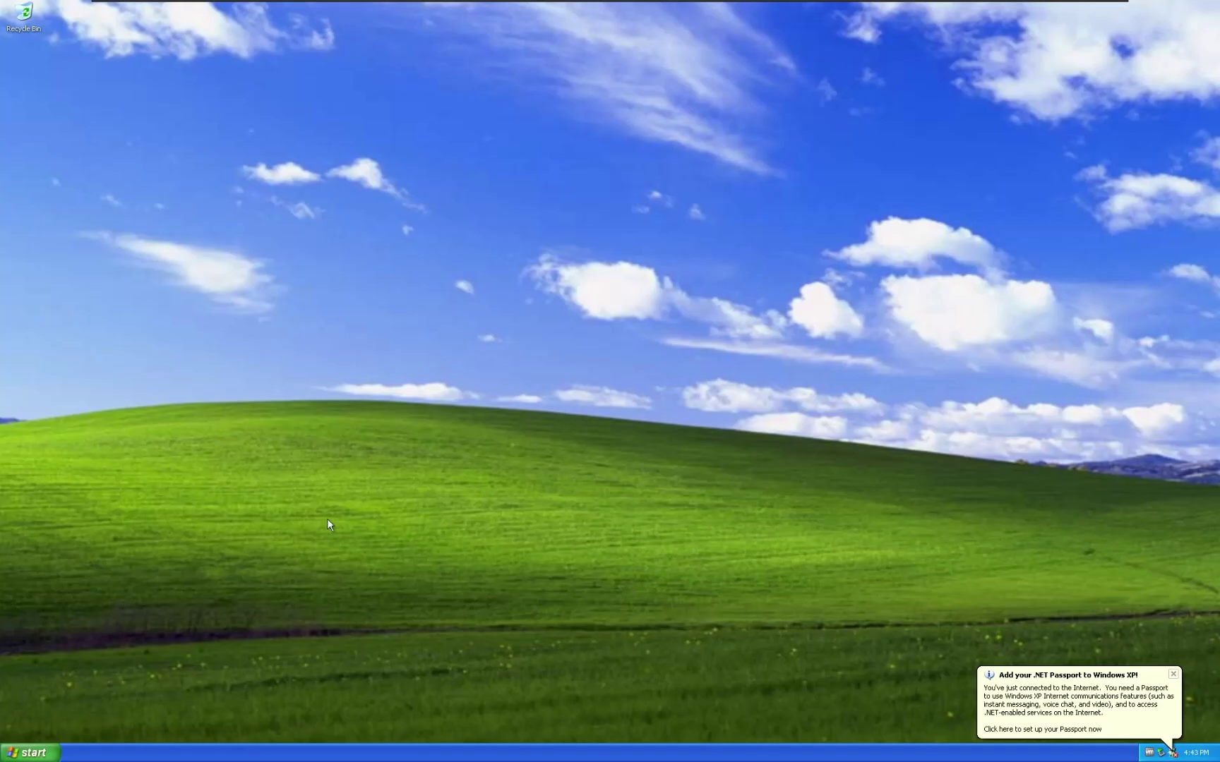
left_click(51, 759)
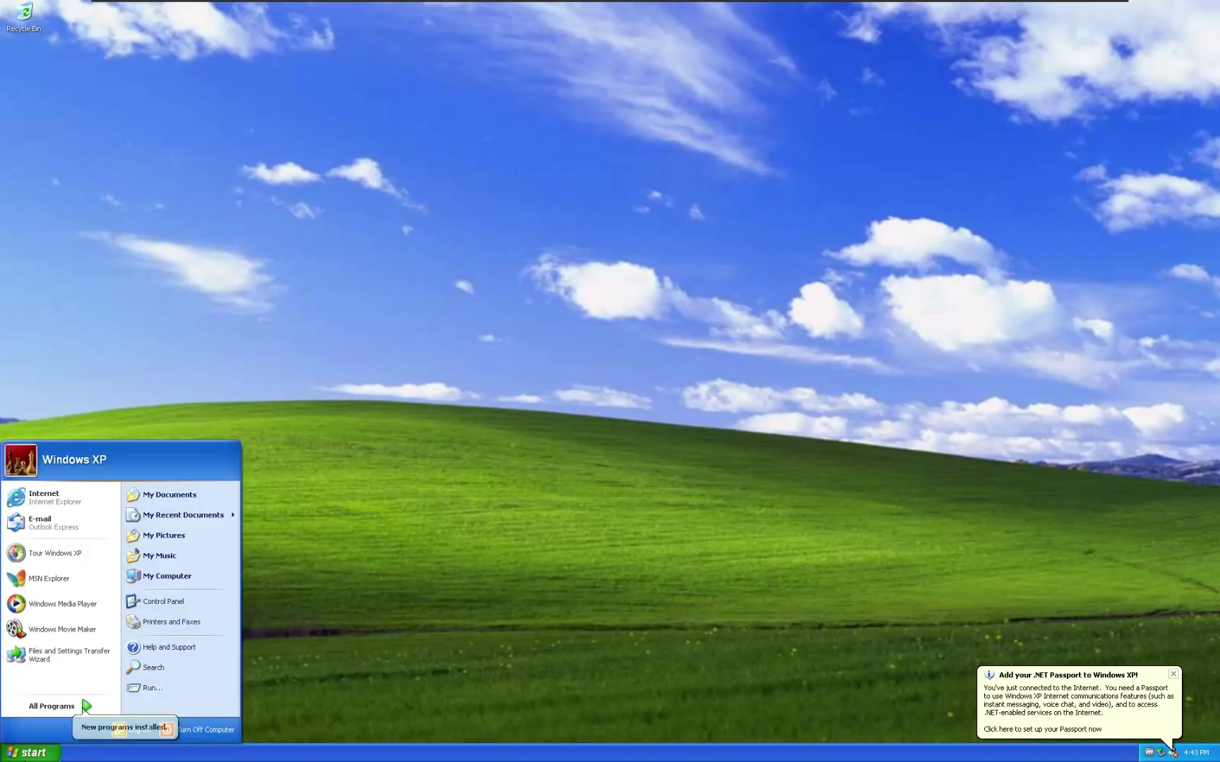
left_click(206, 728)
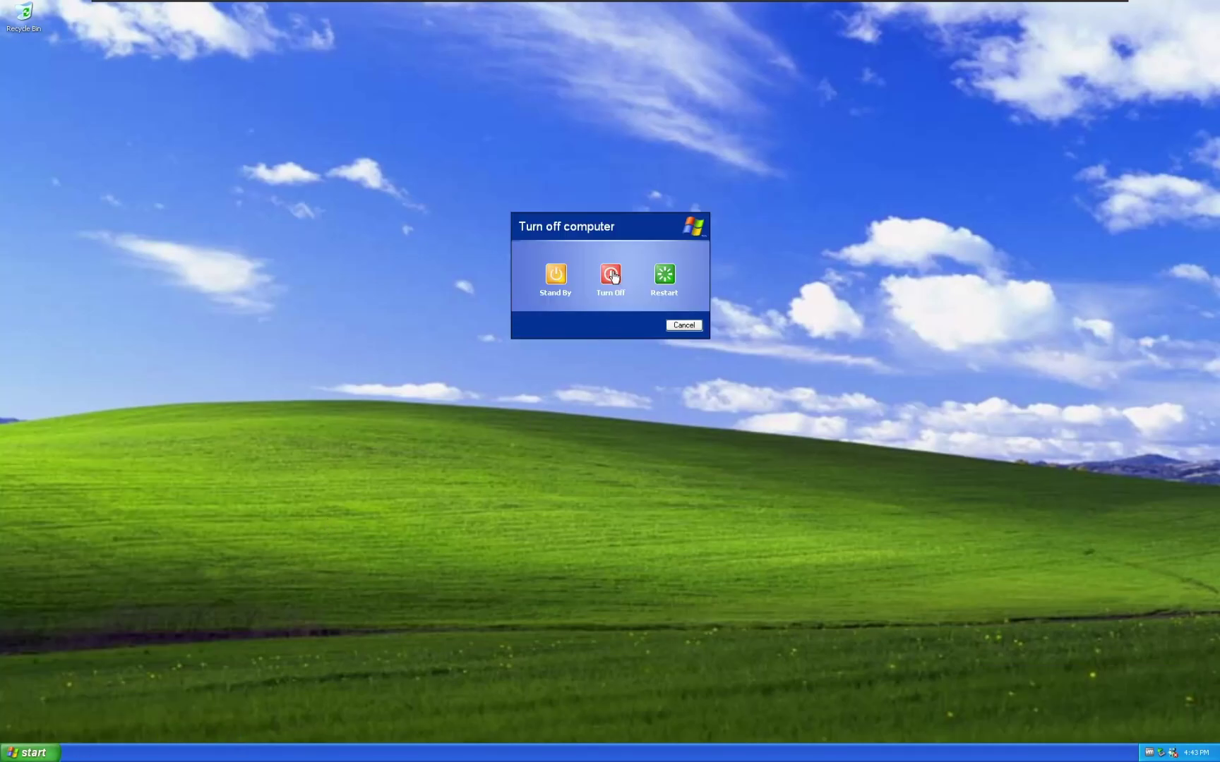
left_click(612, 275)
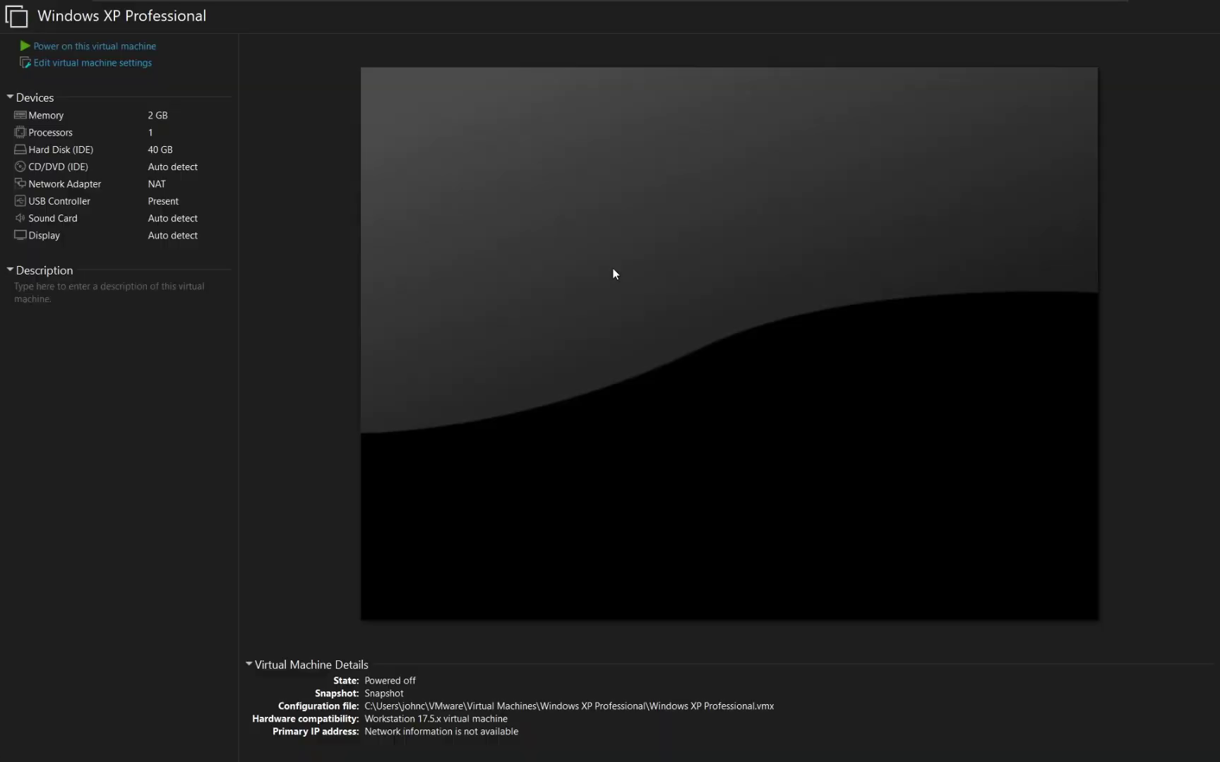
mouse_move(867, 4)
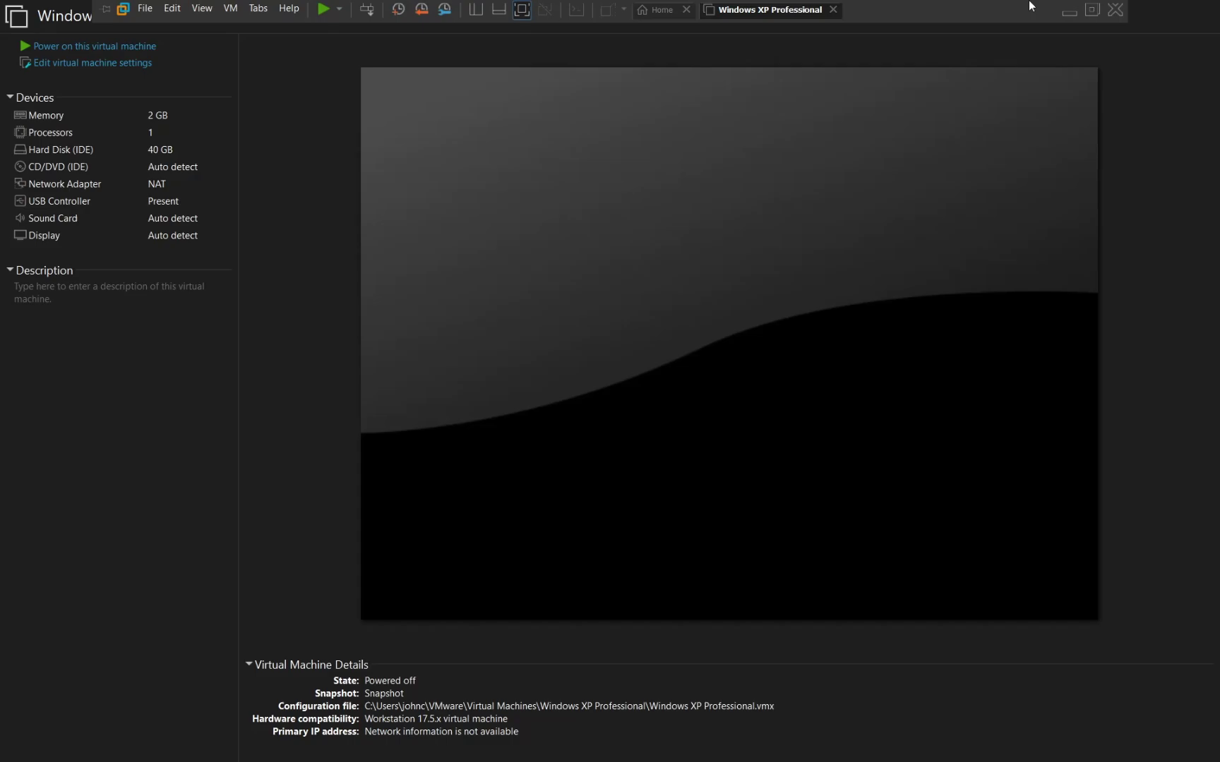
left_click(1097, 15)
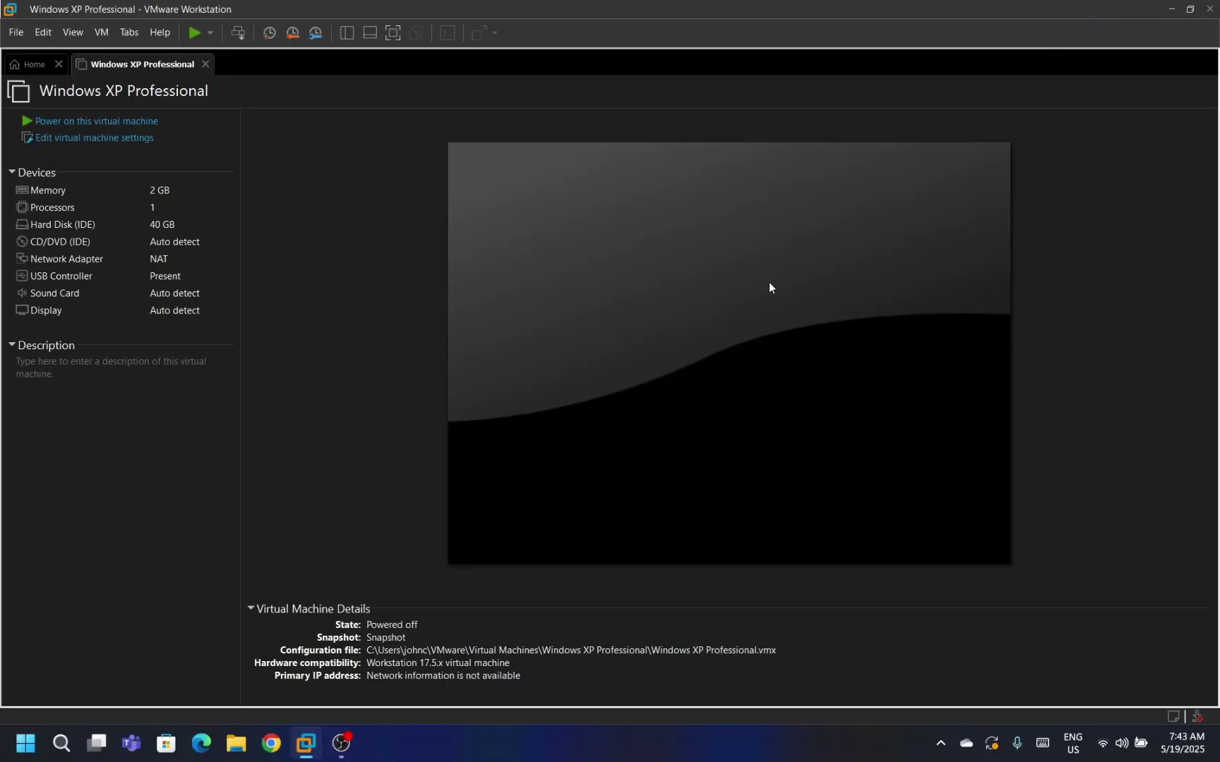